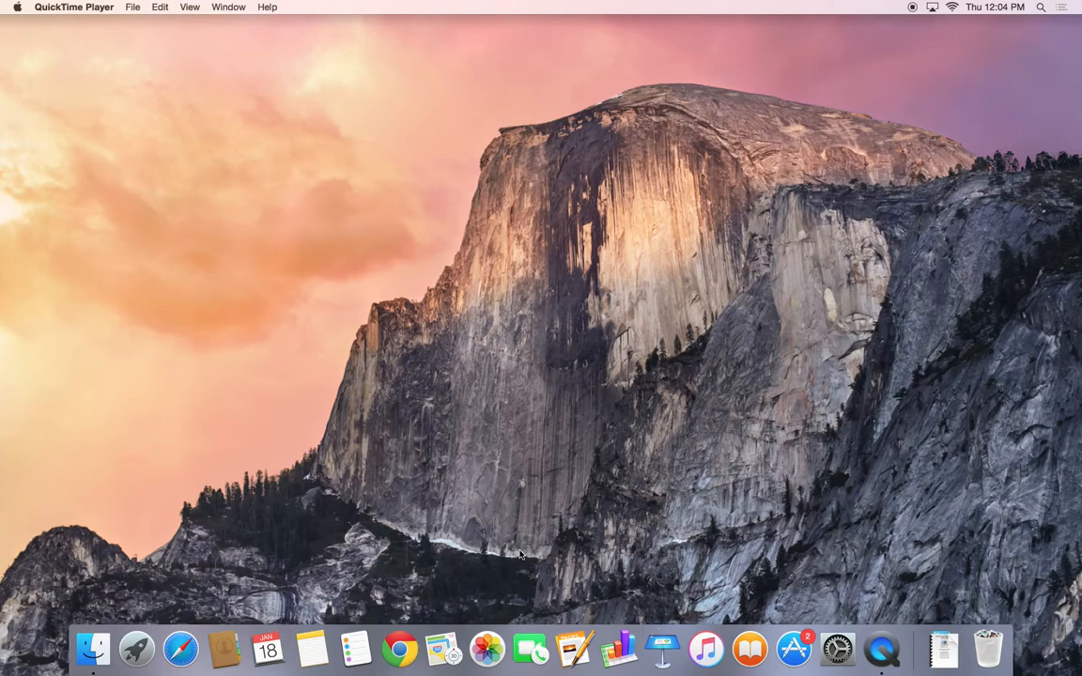
Step: Switch to Chrome and search the web for "google"
click(399, 648)
click(639, 229)
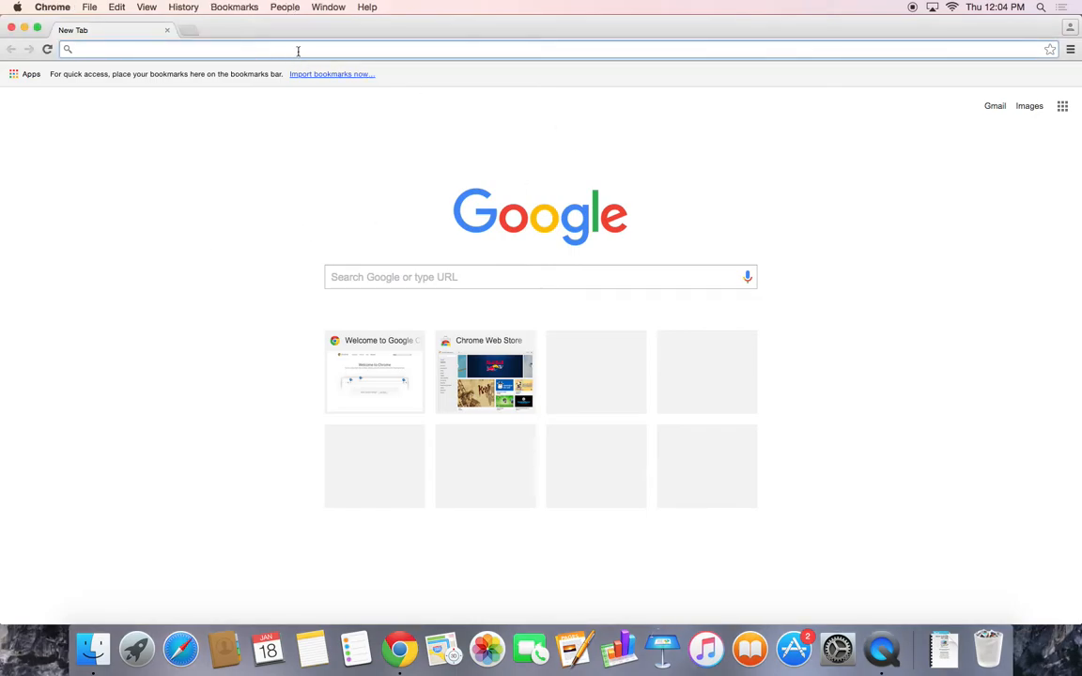
text(goo)
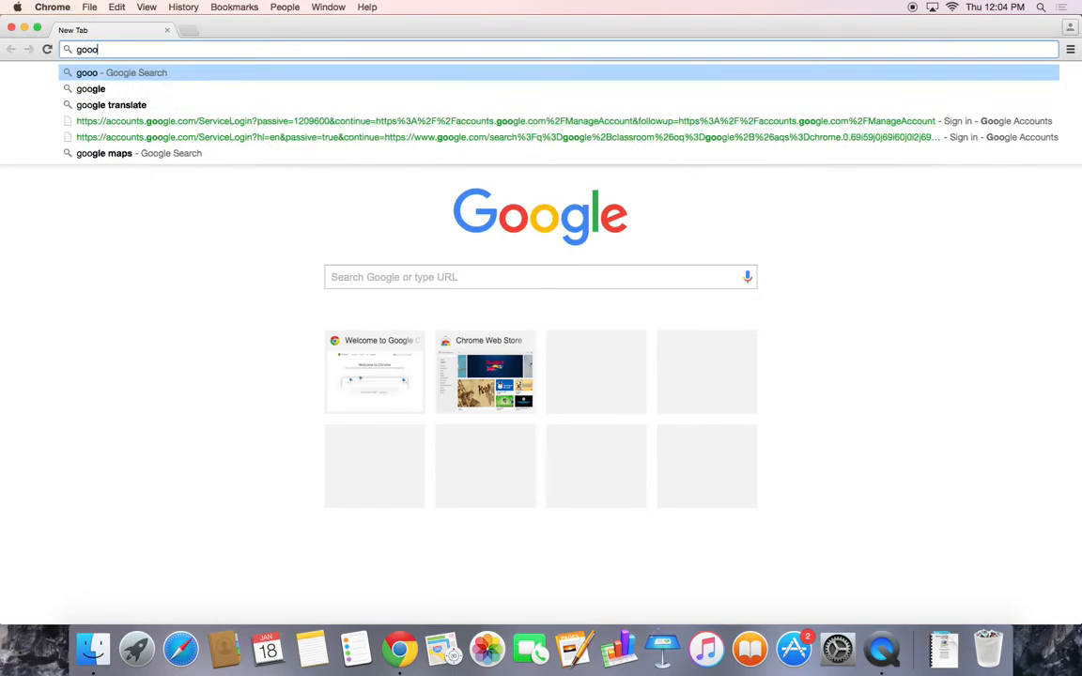
text(gle)
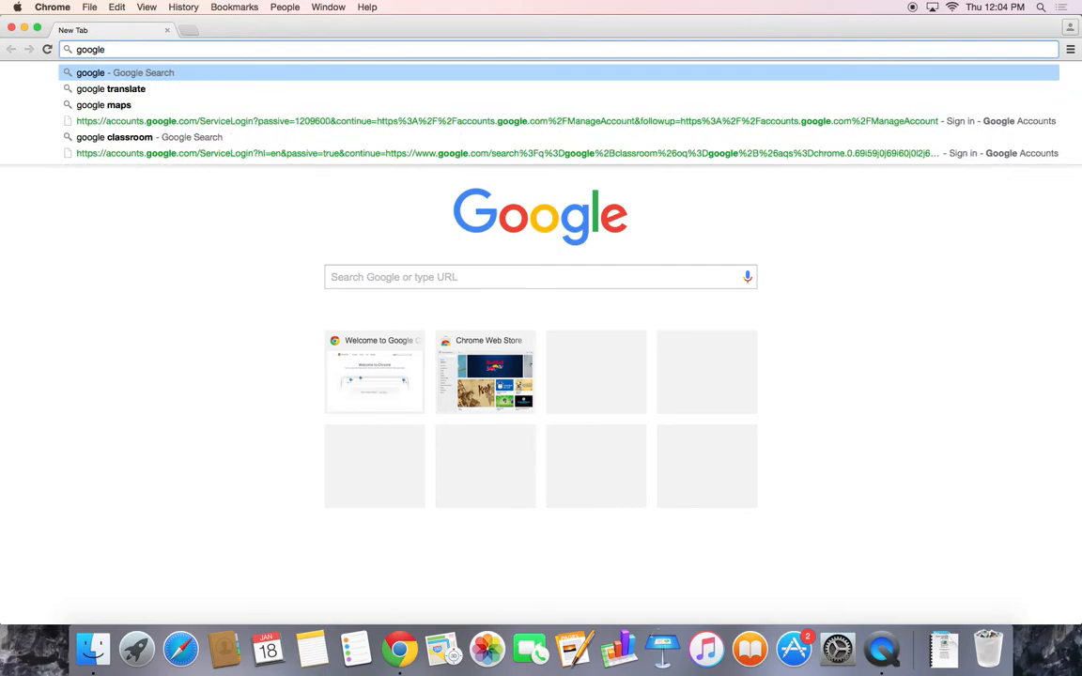
key(Return)
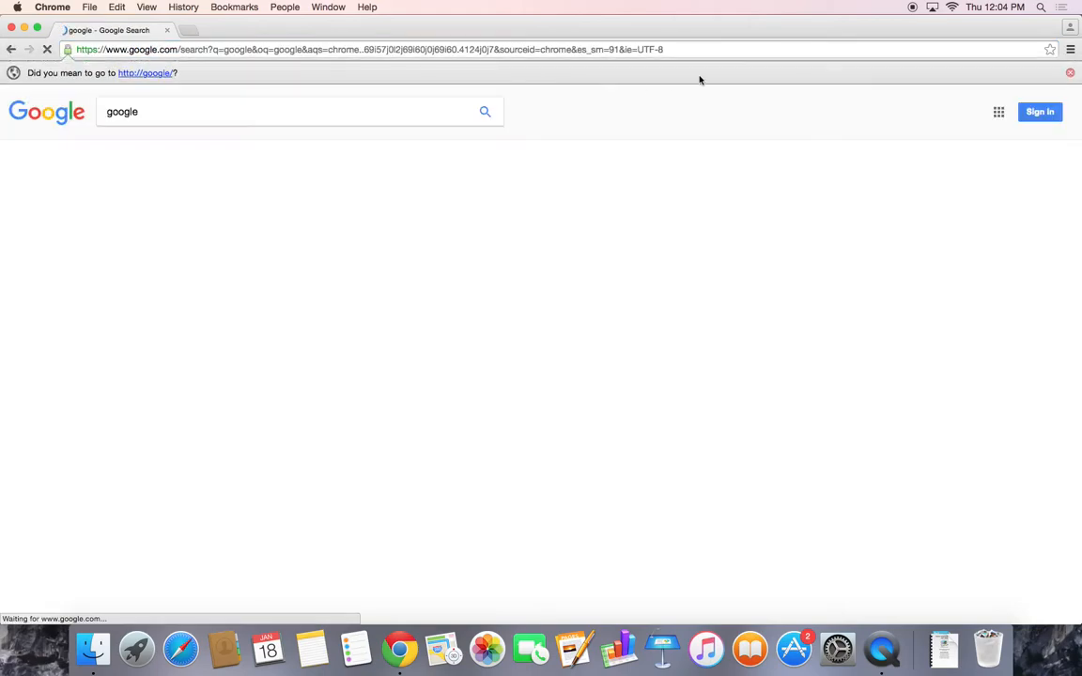
Step: Sign in to Google with the school account, entering its e-mail address and the account password on the Microsoft sign-in page
click(1033, 132)
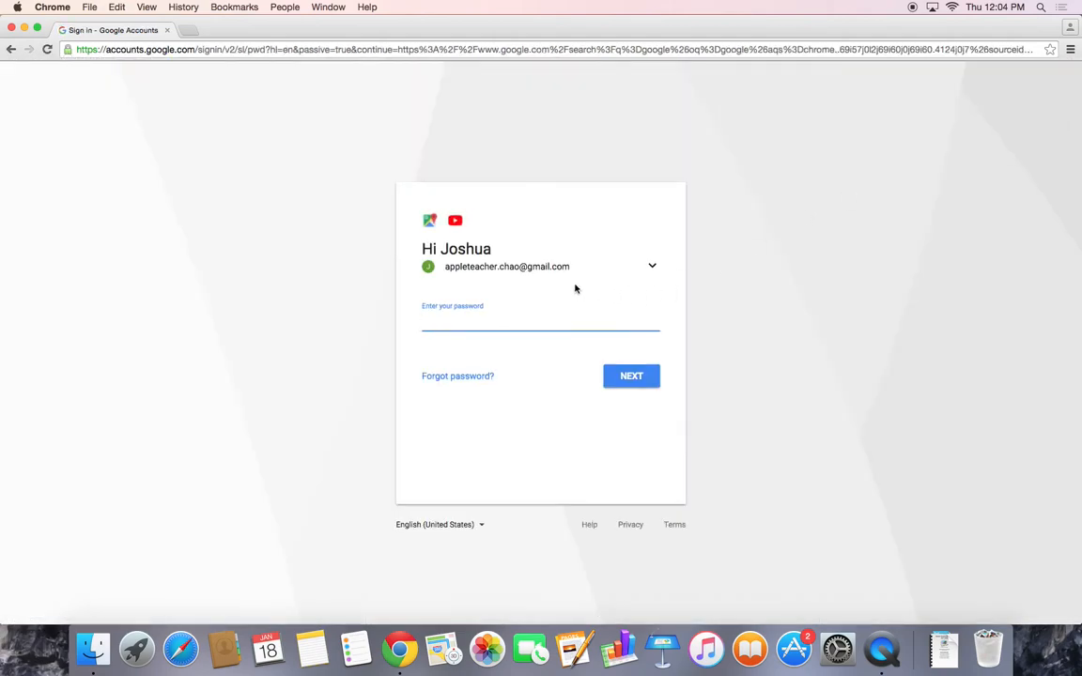
click(652, 268)
click(536, 344)
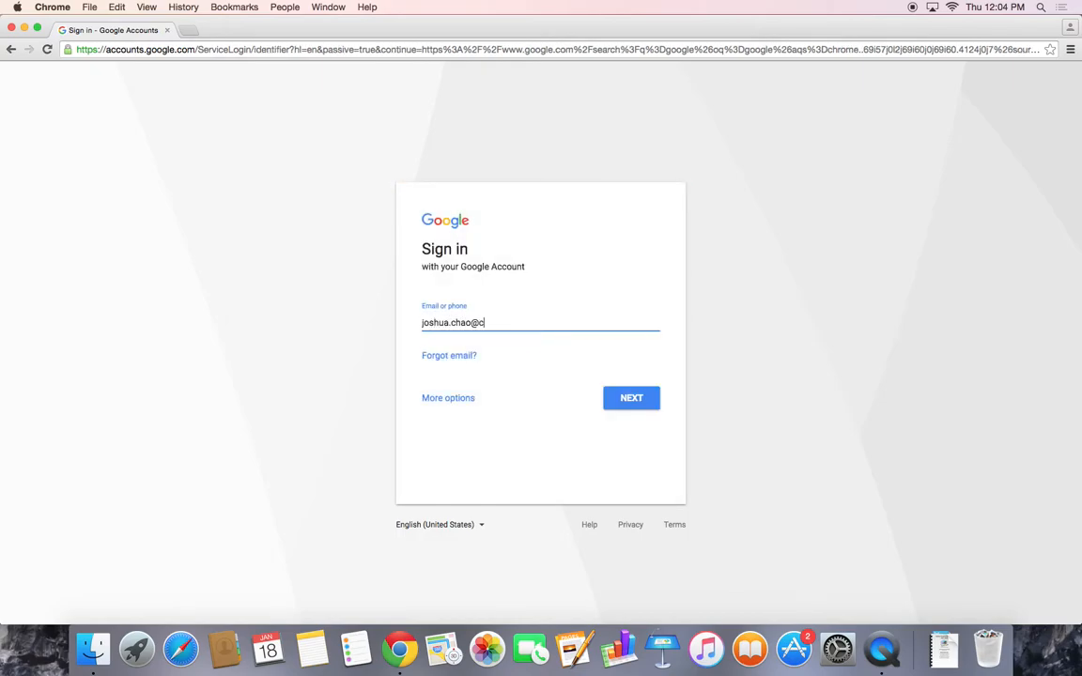
click(649, 398)
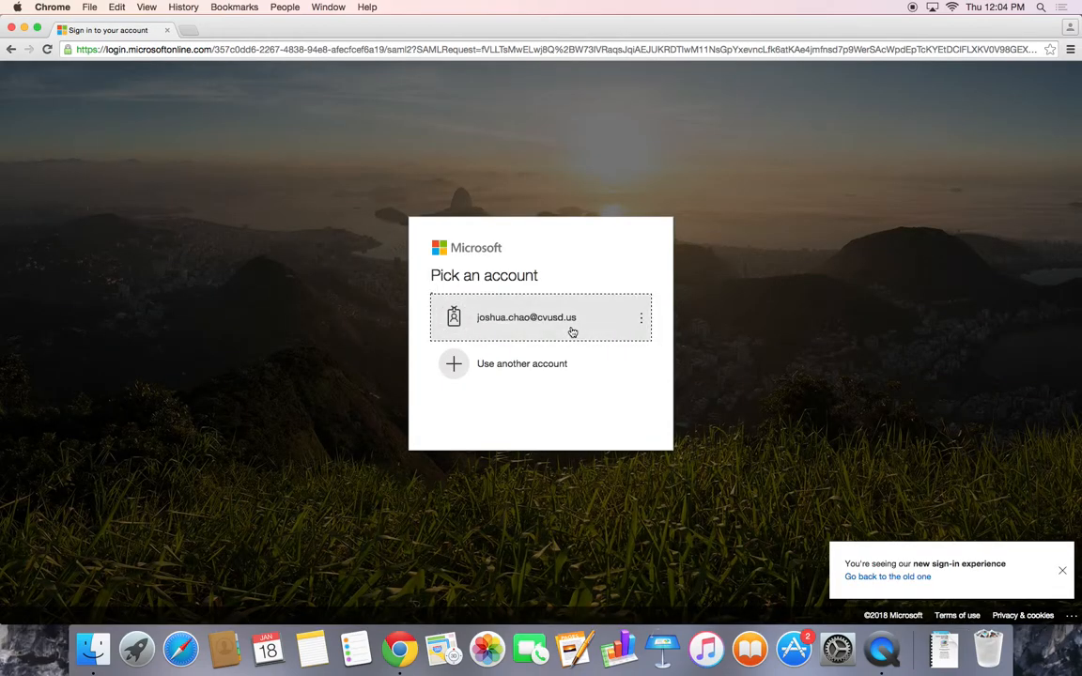
click(572, 331)
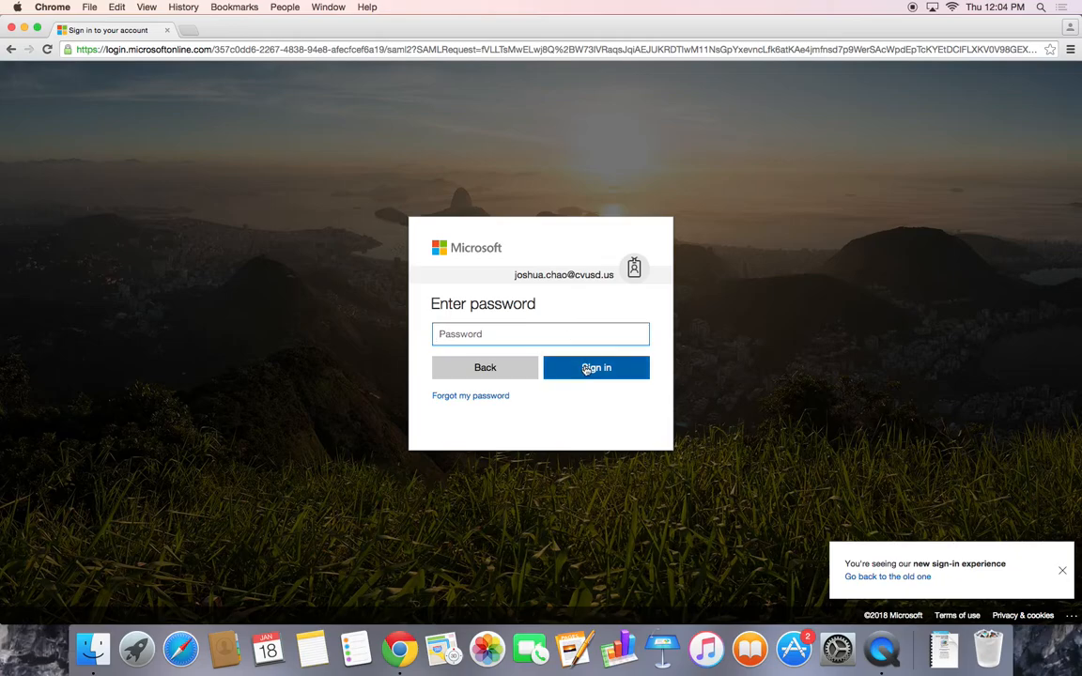
text(******)
click(585, 369)
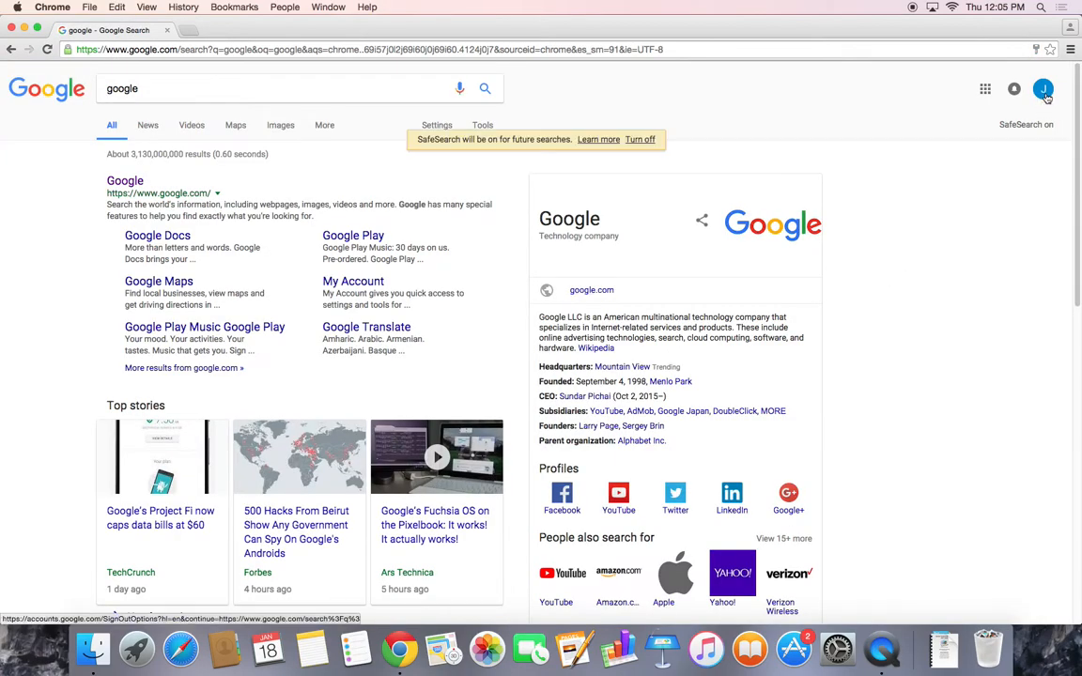
Step: Check which Google account is signed in and open Google Classroom
click(1045, 90)
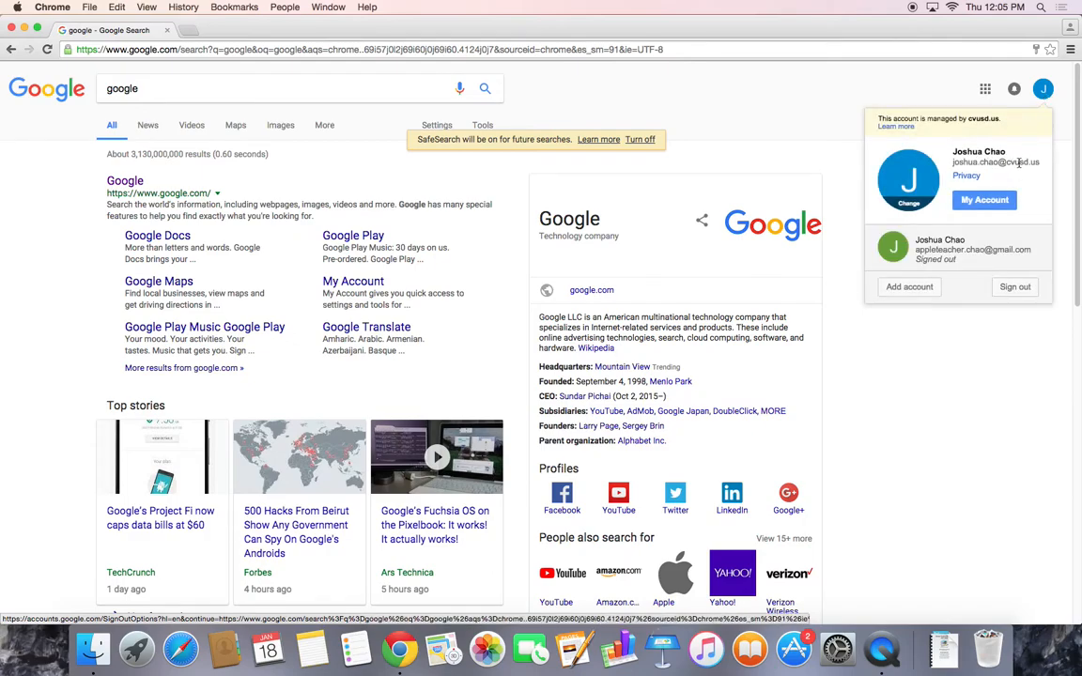
click(814, 98)
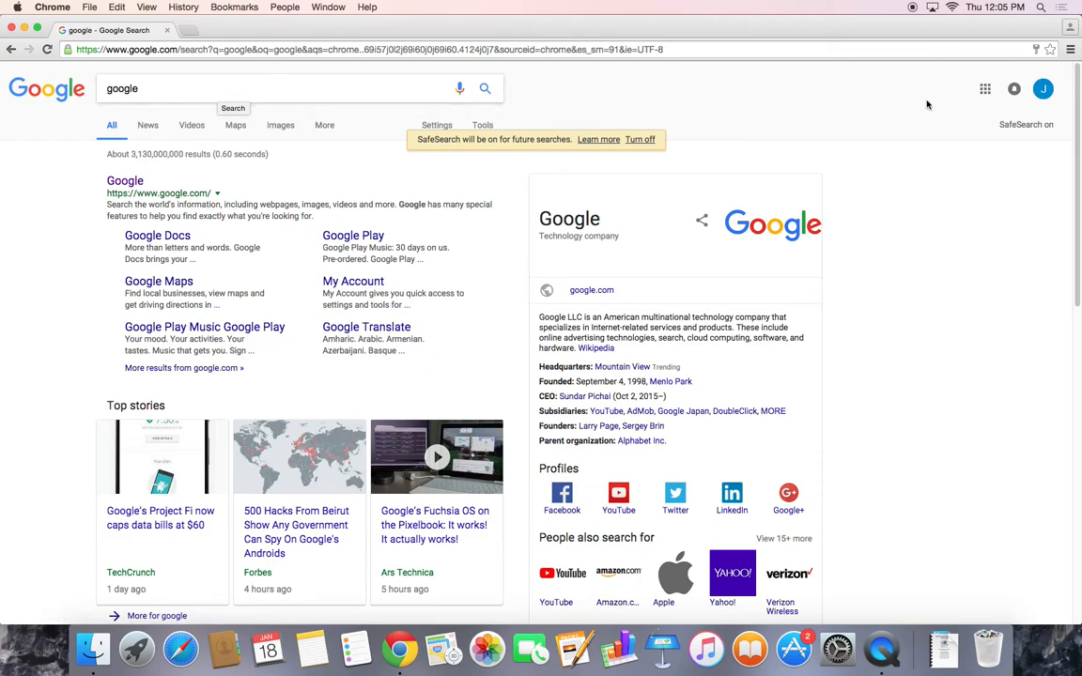
click(987, 89)
click(1016, 158)
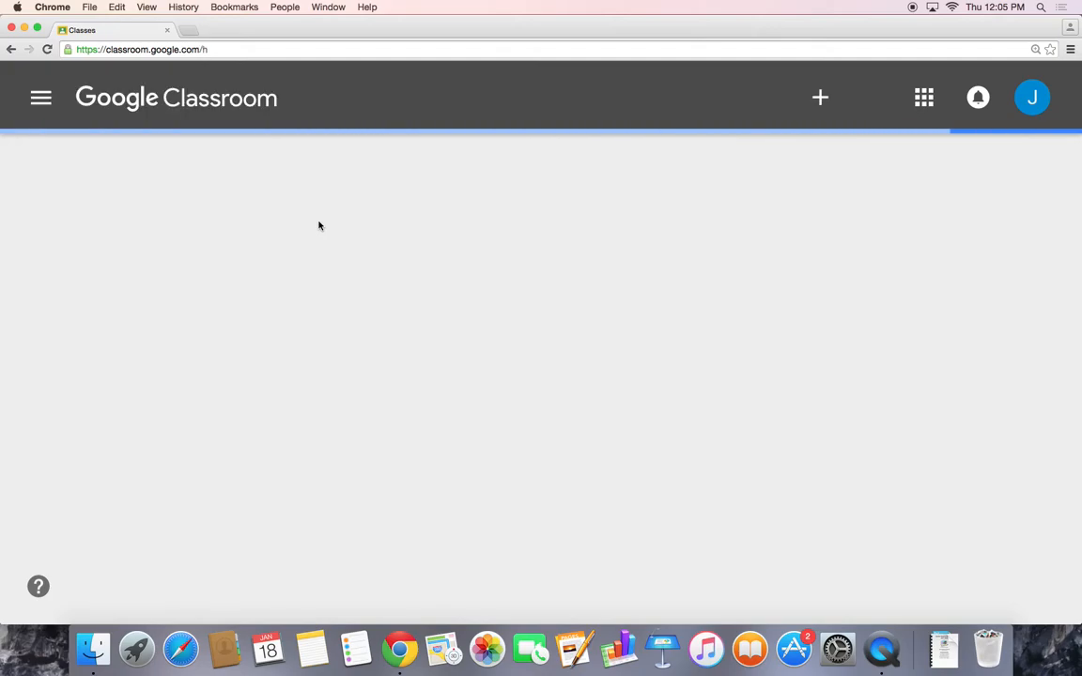
Step: Open the Period 5 Computer Concepts One class
scroll(381, 249, down, 5)
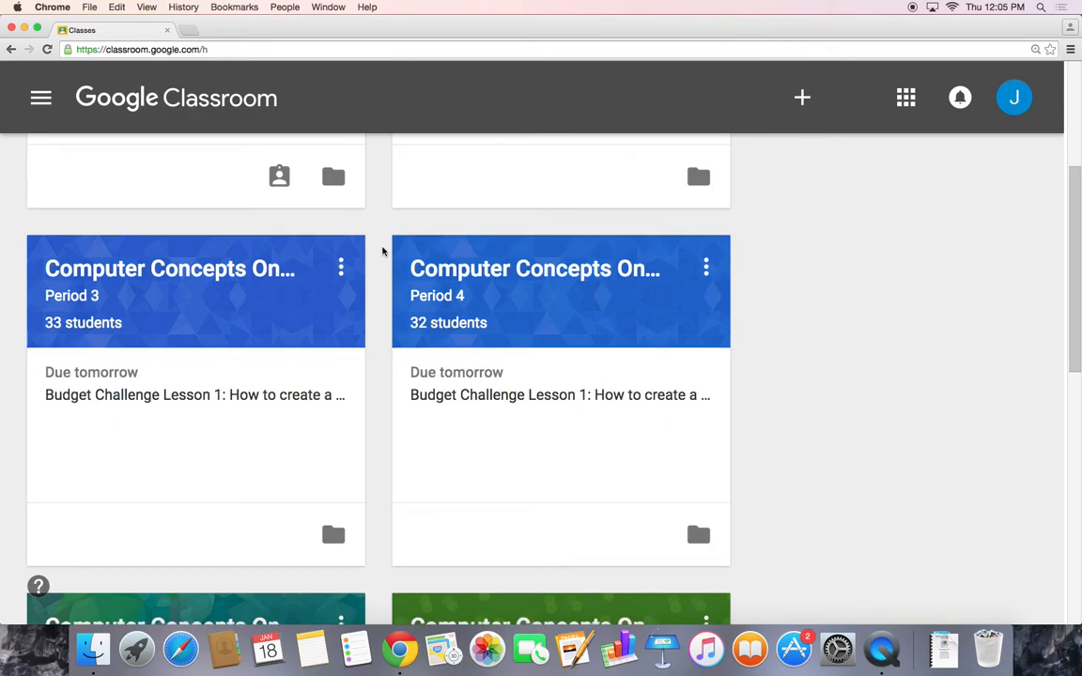
scroll(381, 251, down, 3)
scroll(381, 251, down, 2)
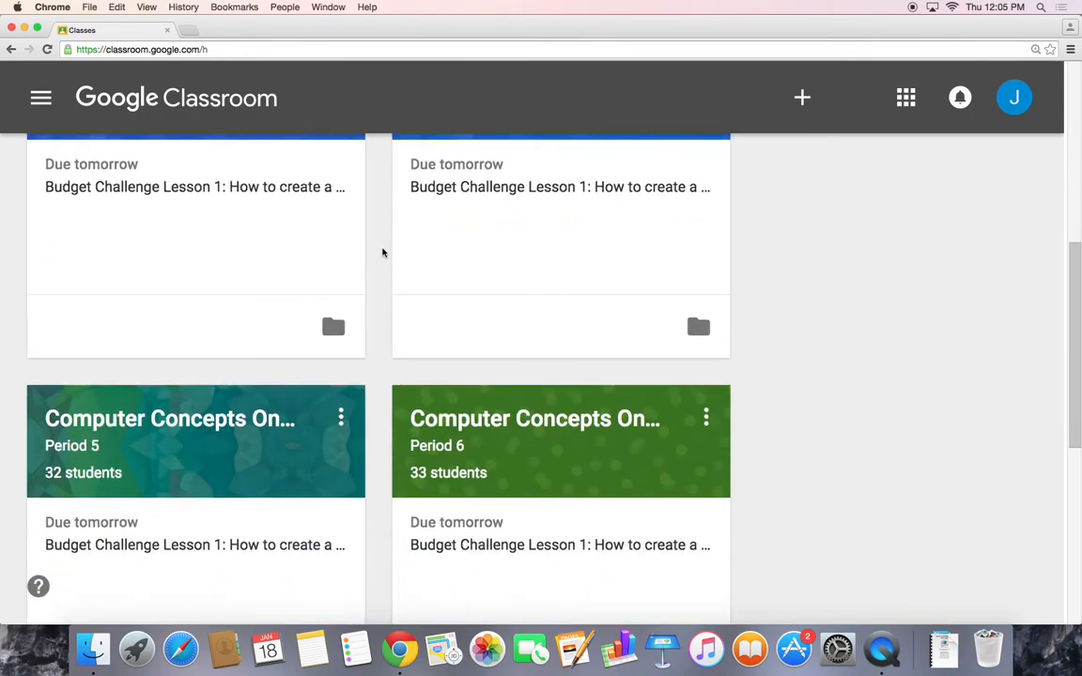
click(179, 366)
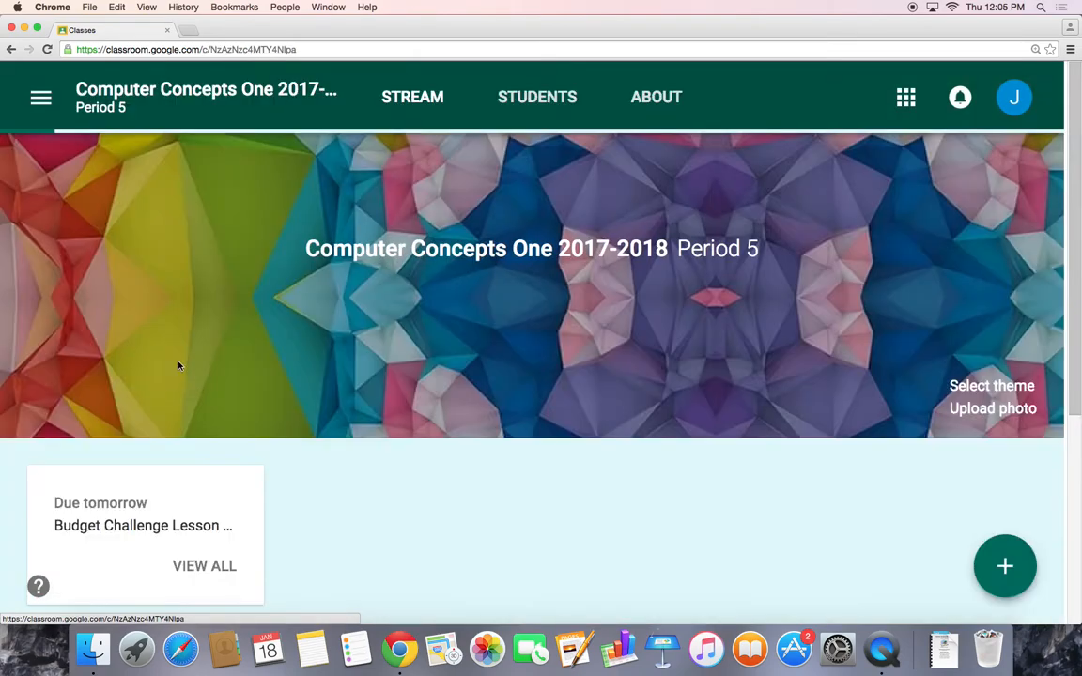
Step: Open the budgeting lesson PDF attached to the Budget Challenge Lesson 1 assignment in the class stream
scroll(650, 318, down, 4)
scroll(651, 318, down, 6)
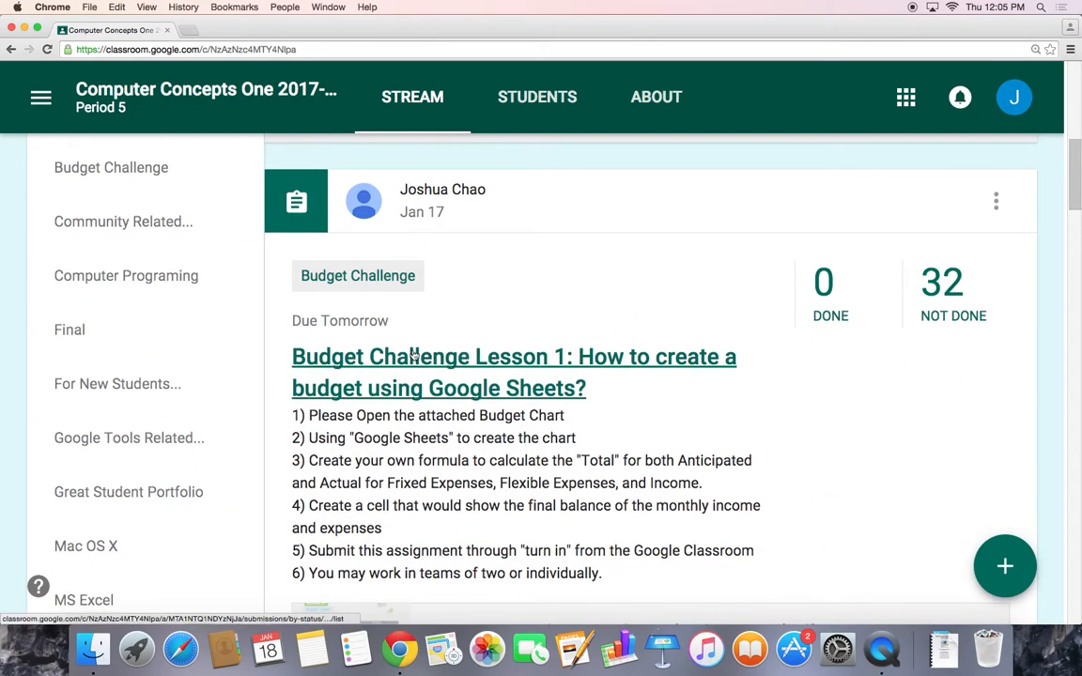
scroll(527, 353, down, 1)
scroll(527, 354, down, 3)
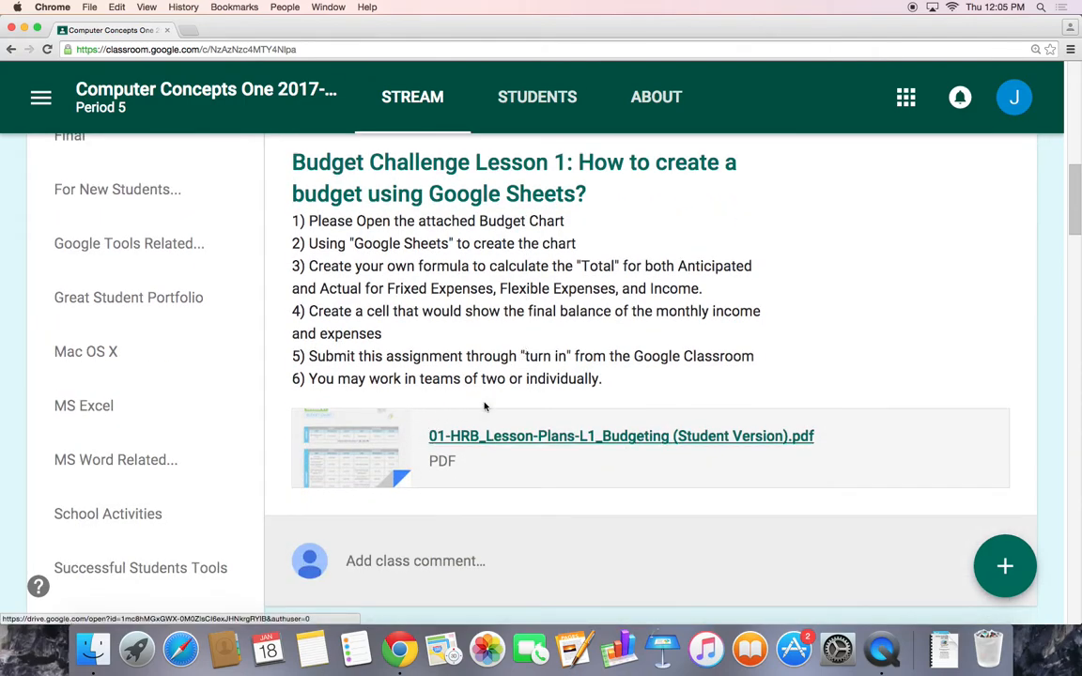
click(398, 444)
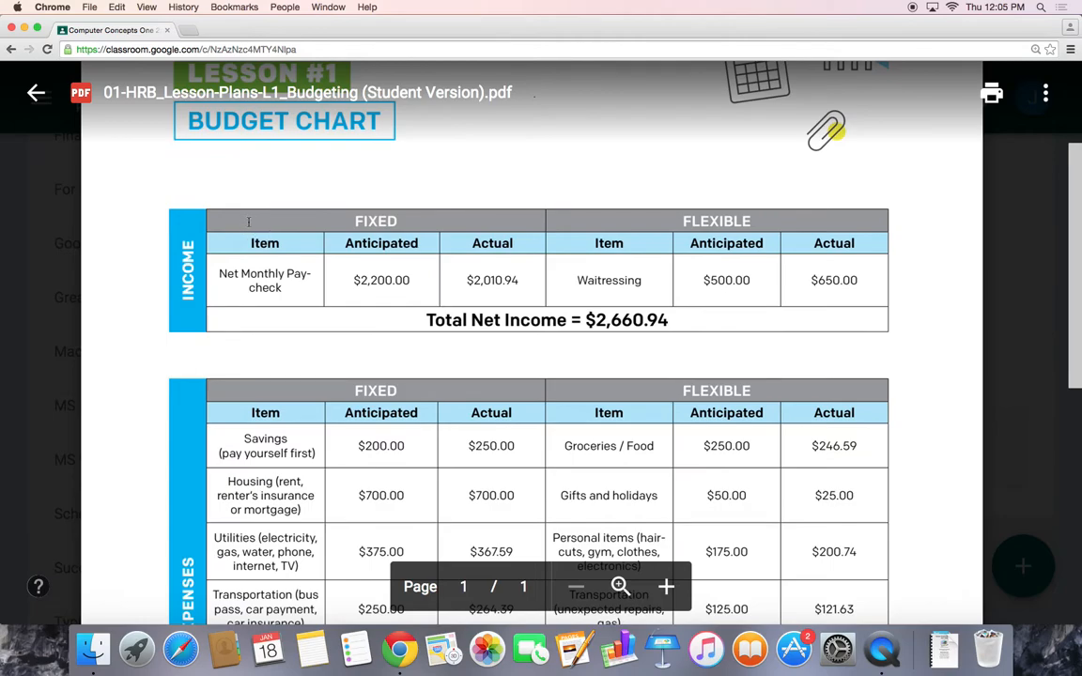
Step: Bring up the print options for the budget chart, keep Save as PDF as destination, and open the PDF in Preview
drag(365, 224, 408, 271)
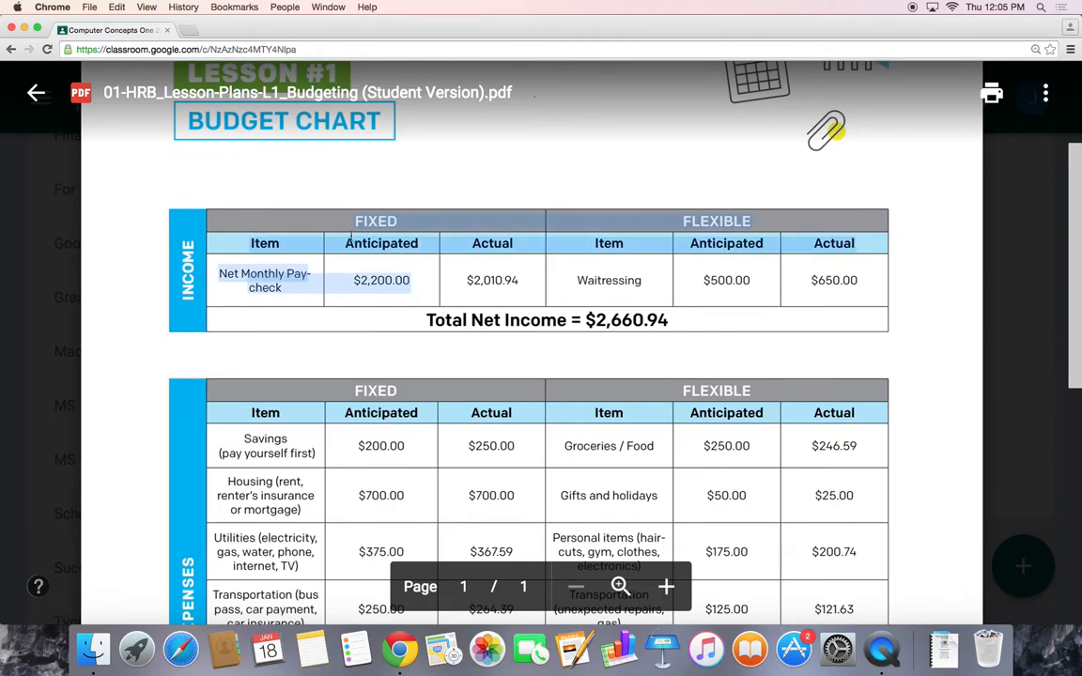
click(352, 239)
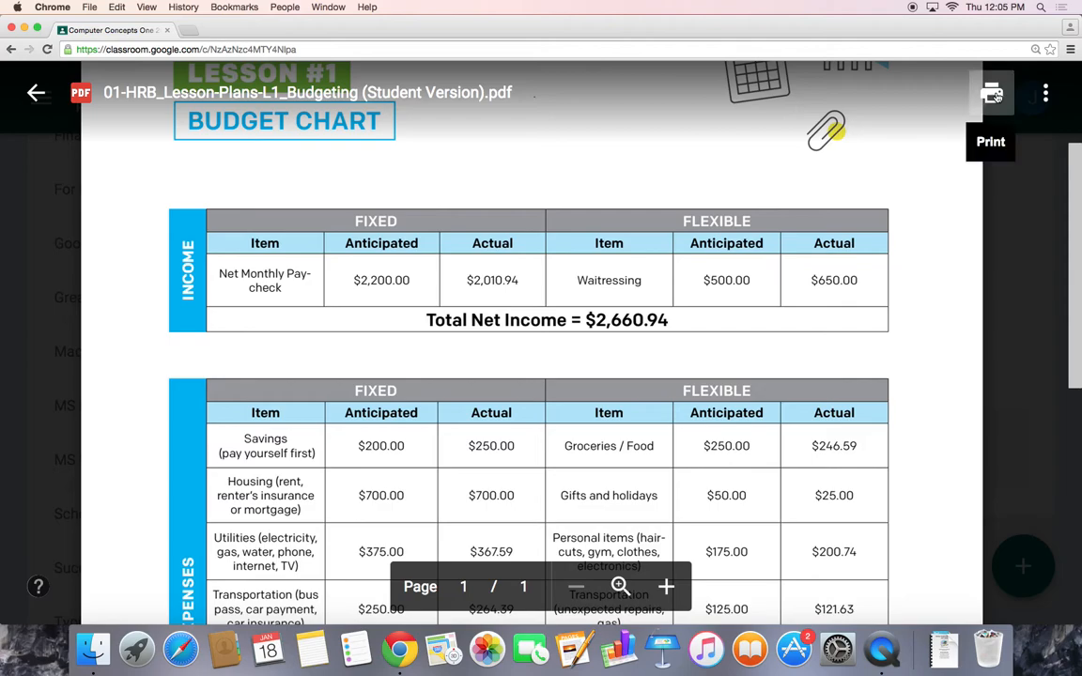
click(993, 98)
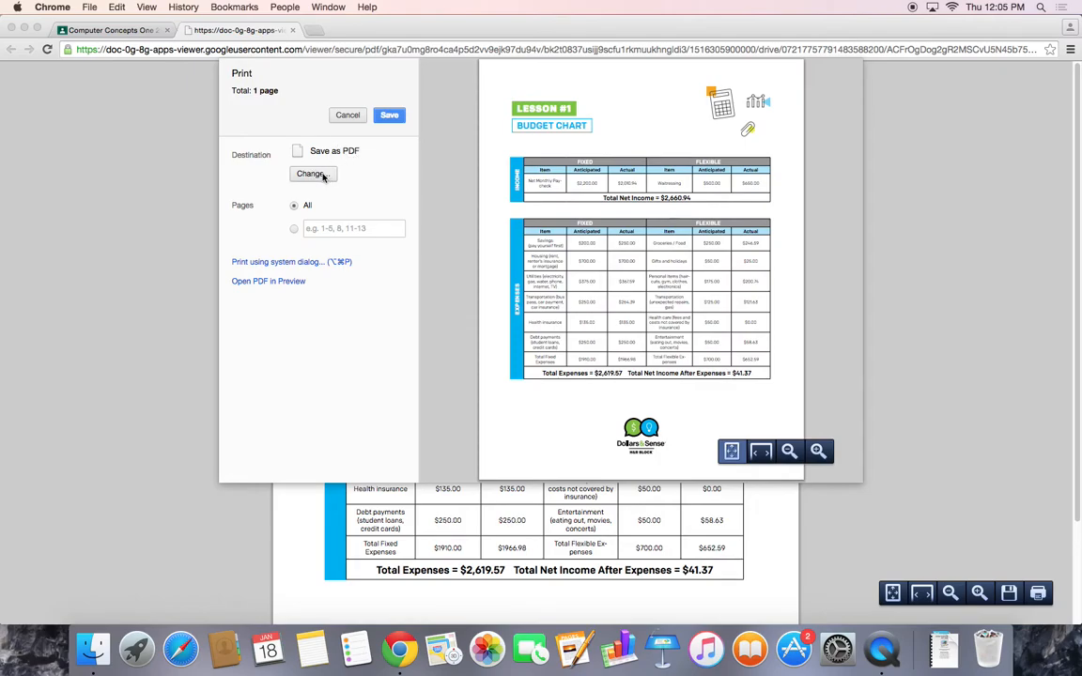
click(311, 174)
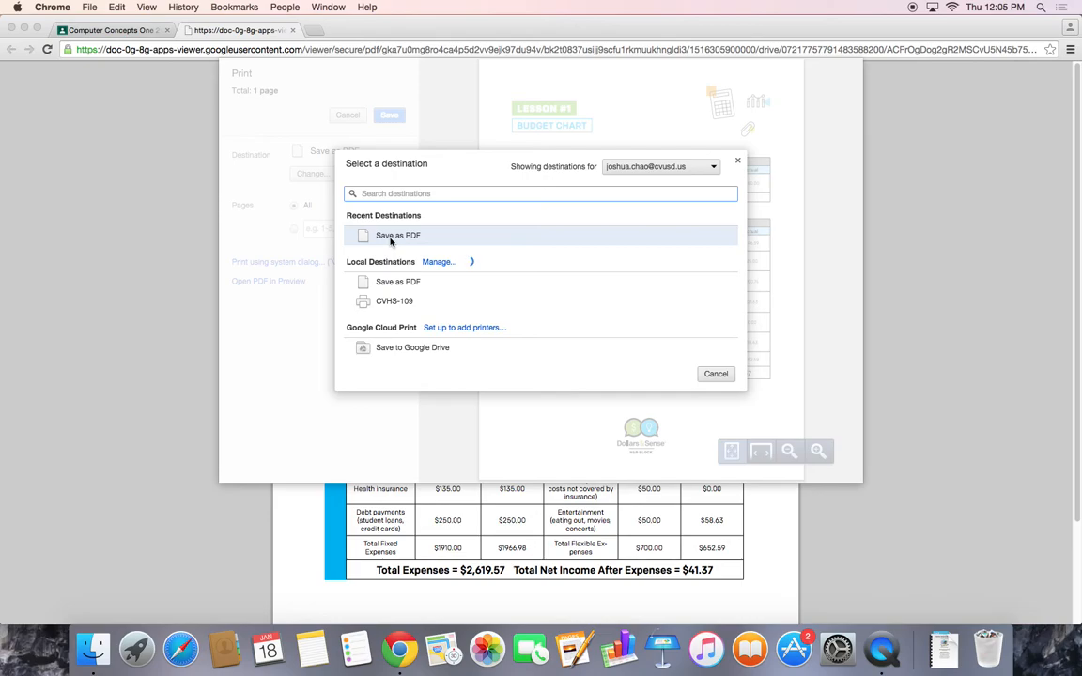
click(391, 238)
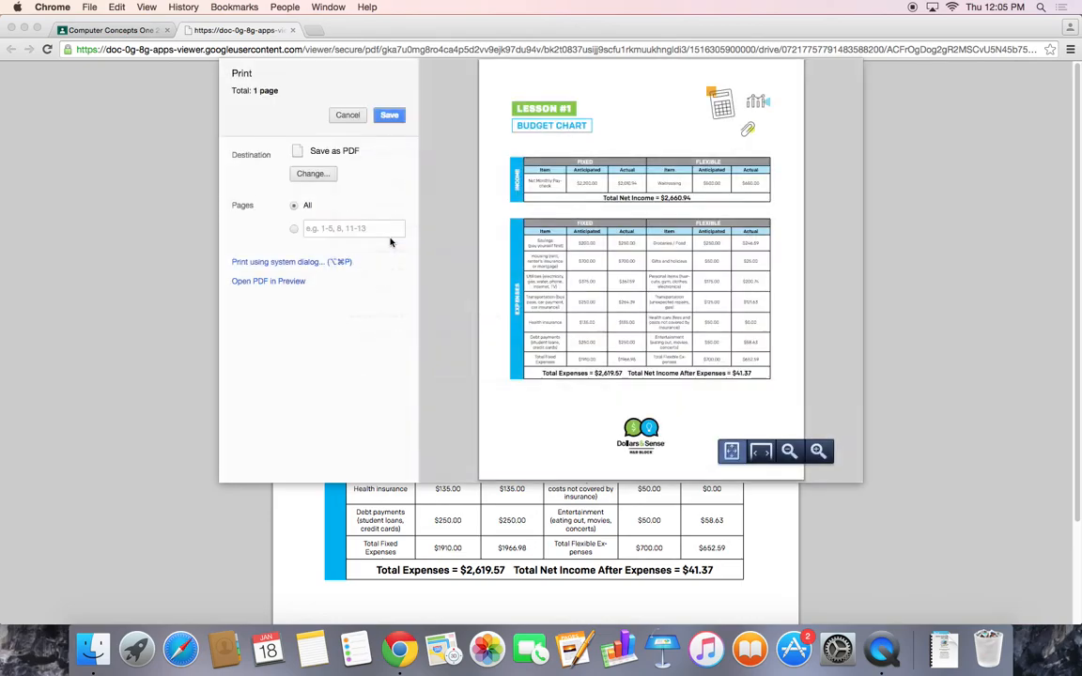
click(274, 287)
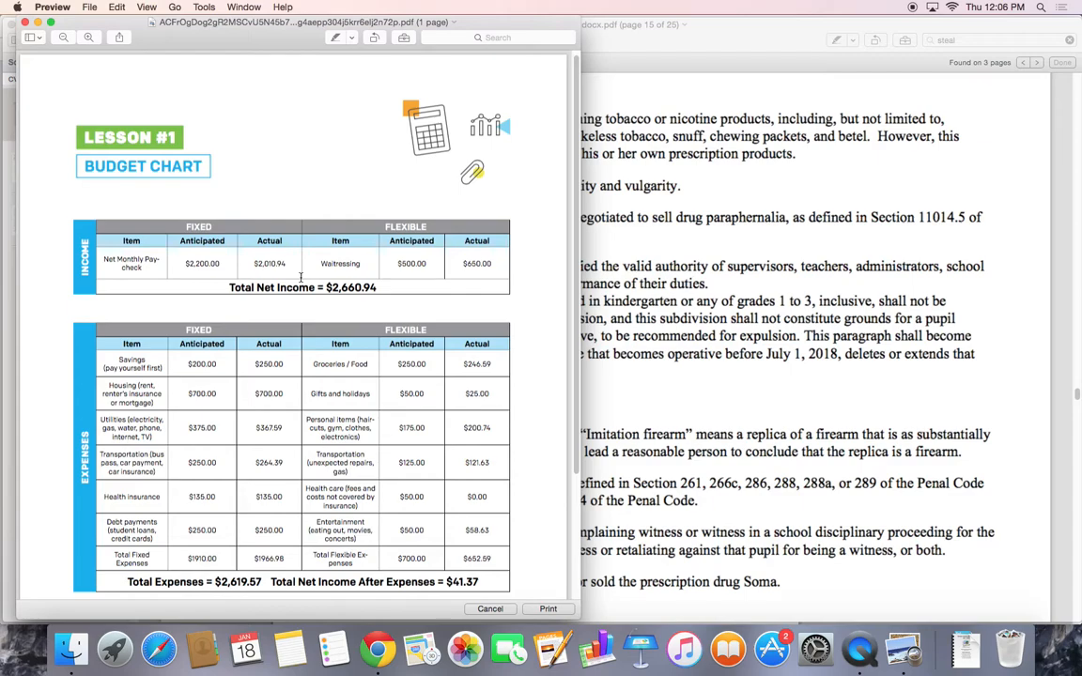
Step: Move the budget chart window off the CV Student Handbook document and close the handbook in Preview
drag(169, 44, 504, 141)
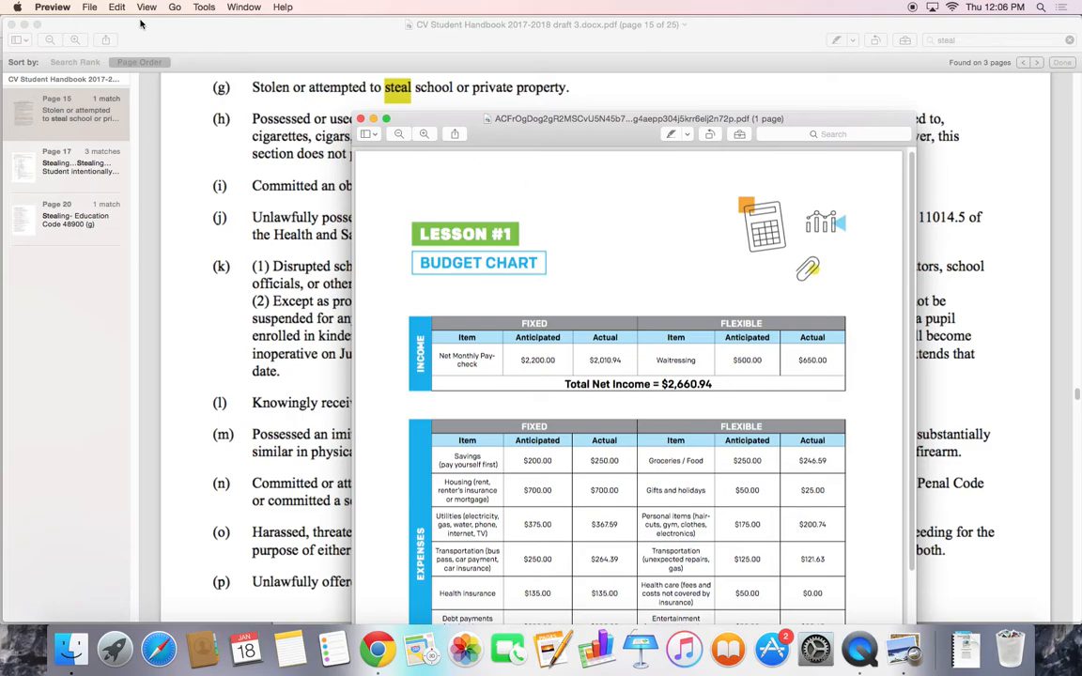
click(275, 41)
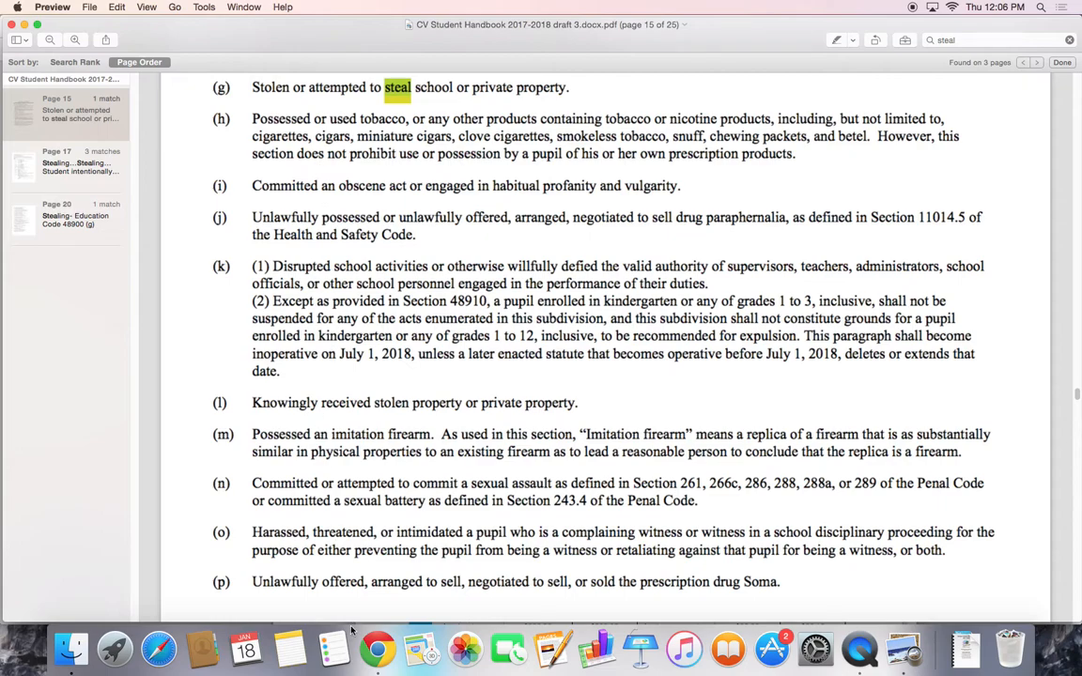
click(377, 648)
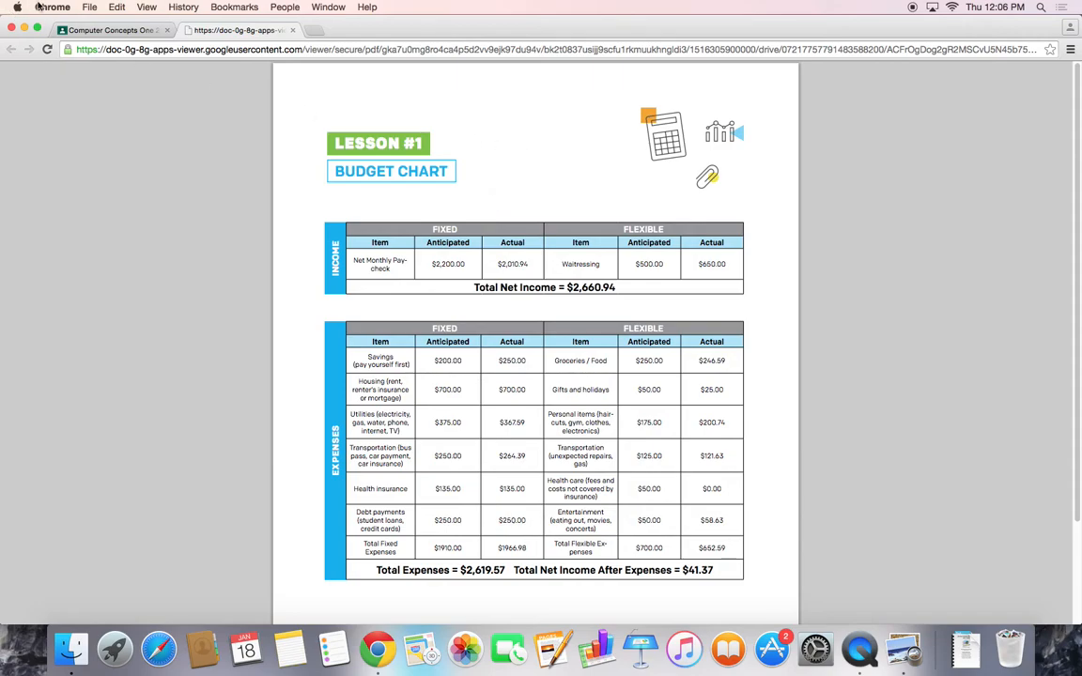
click(904, 650)
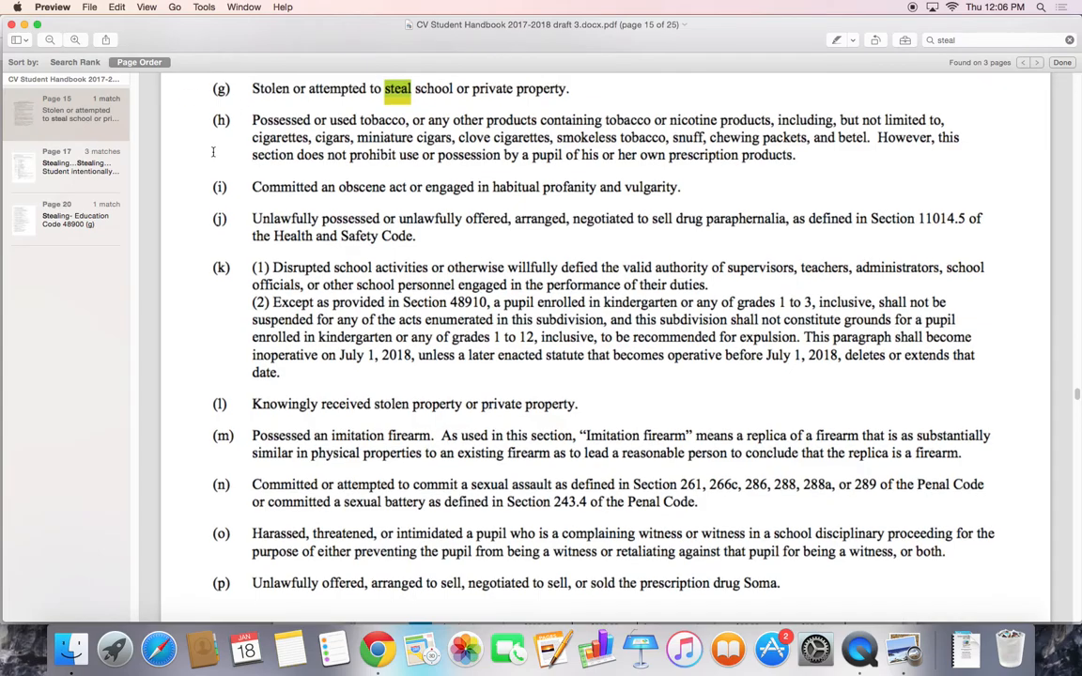
scroll(200, 97, up, 20)
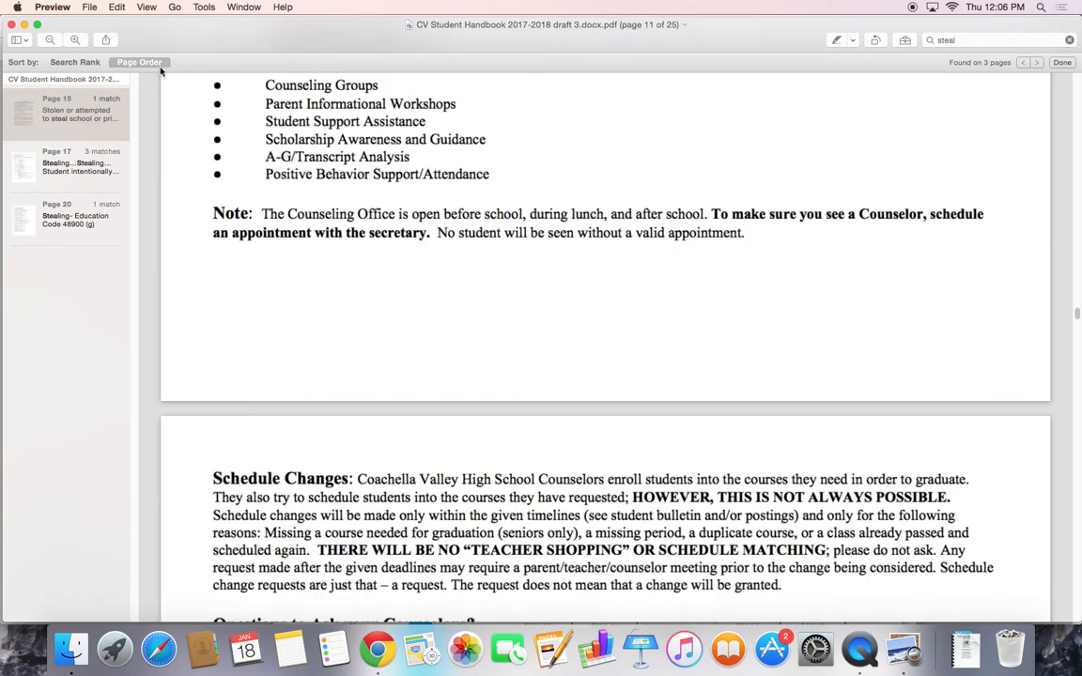
click(11, 25)
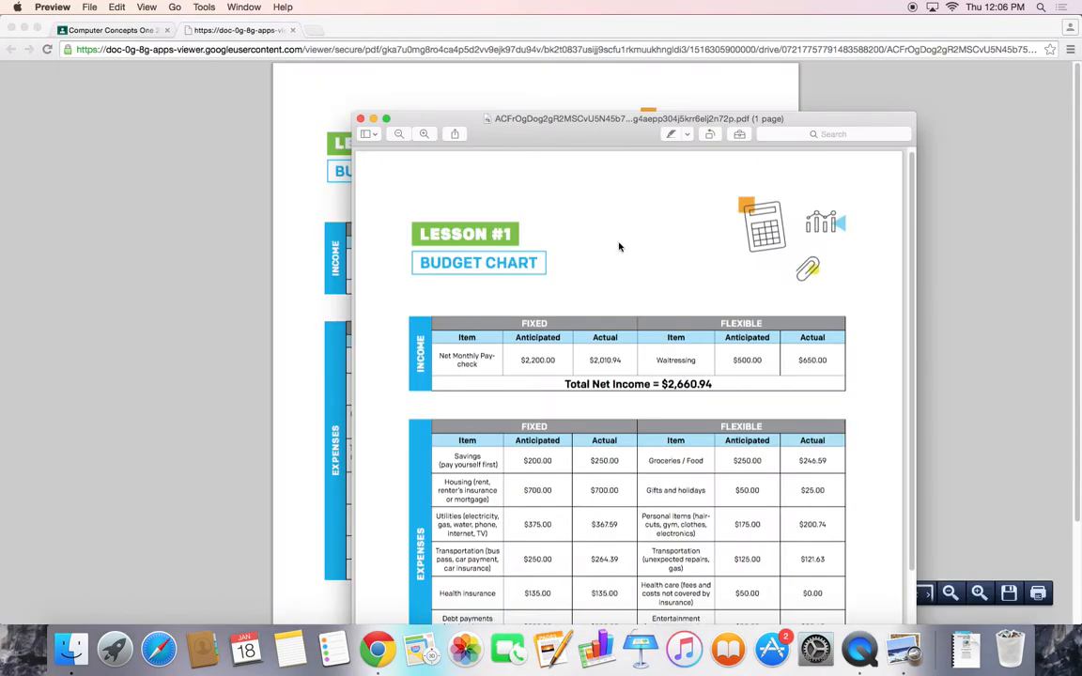
Step: Close the print tab in Chrome and arrange the windows side by side, with Preview's budget chart left and Classroom right
drag(570, 131, 217, 37)
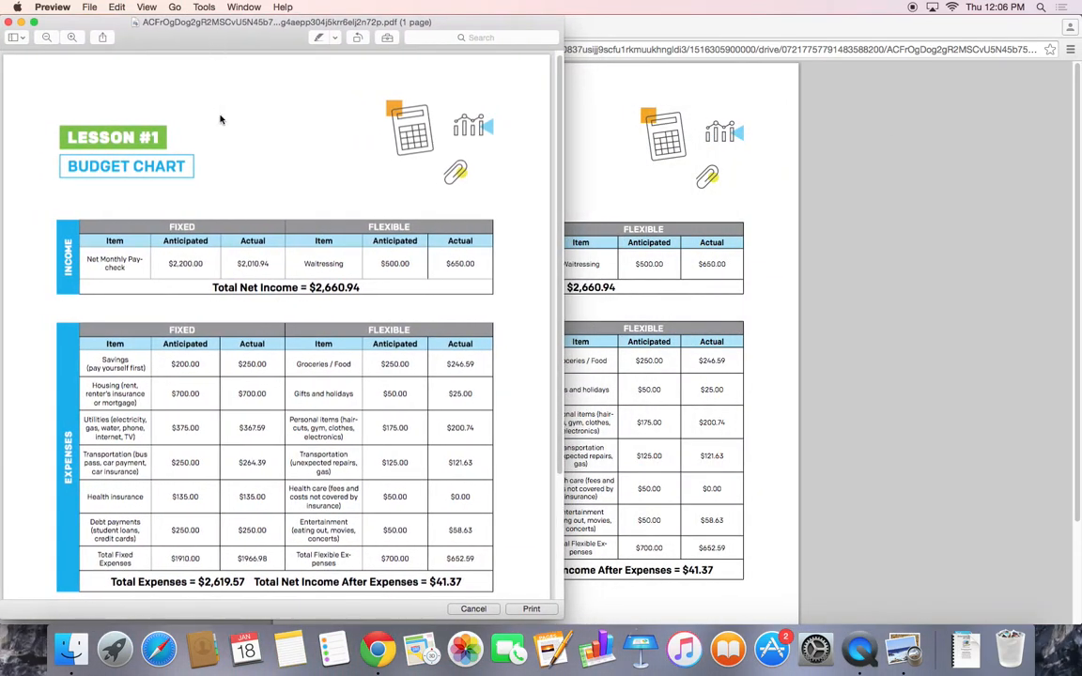
click(950, 118)
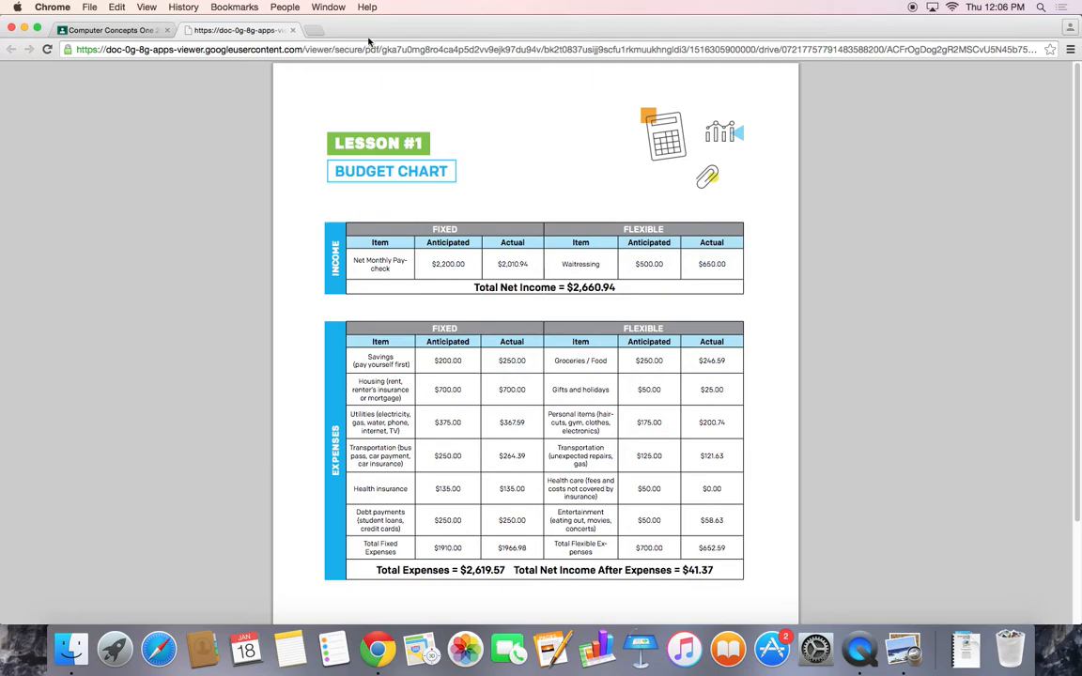
click(294, 31)
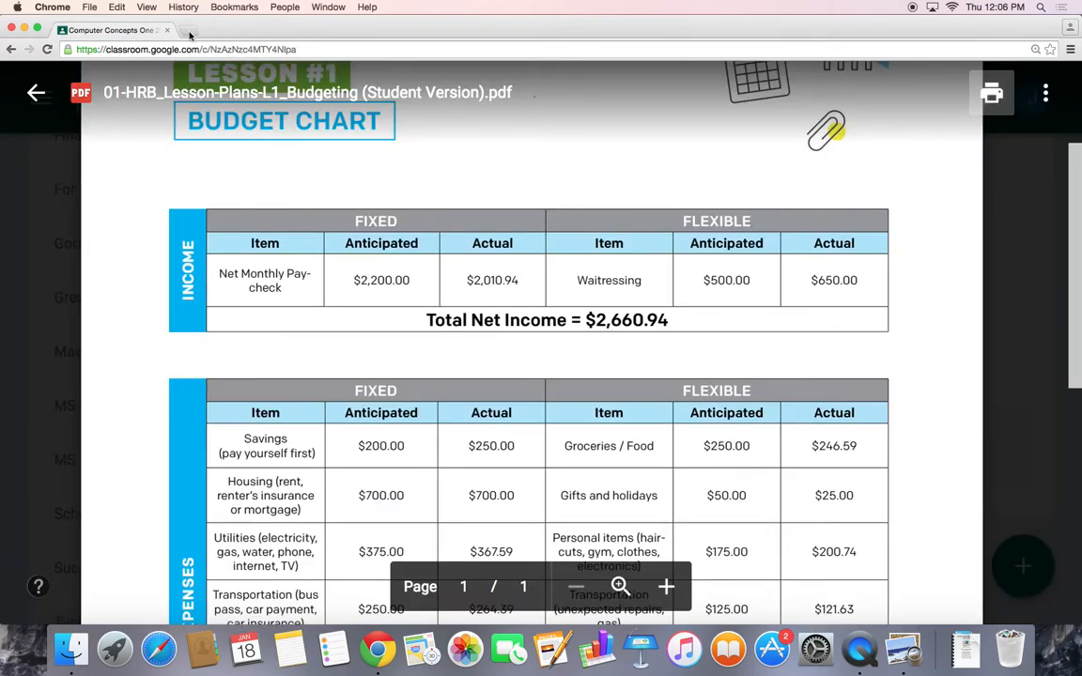
drag(253, 35, 334, 35)
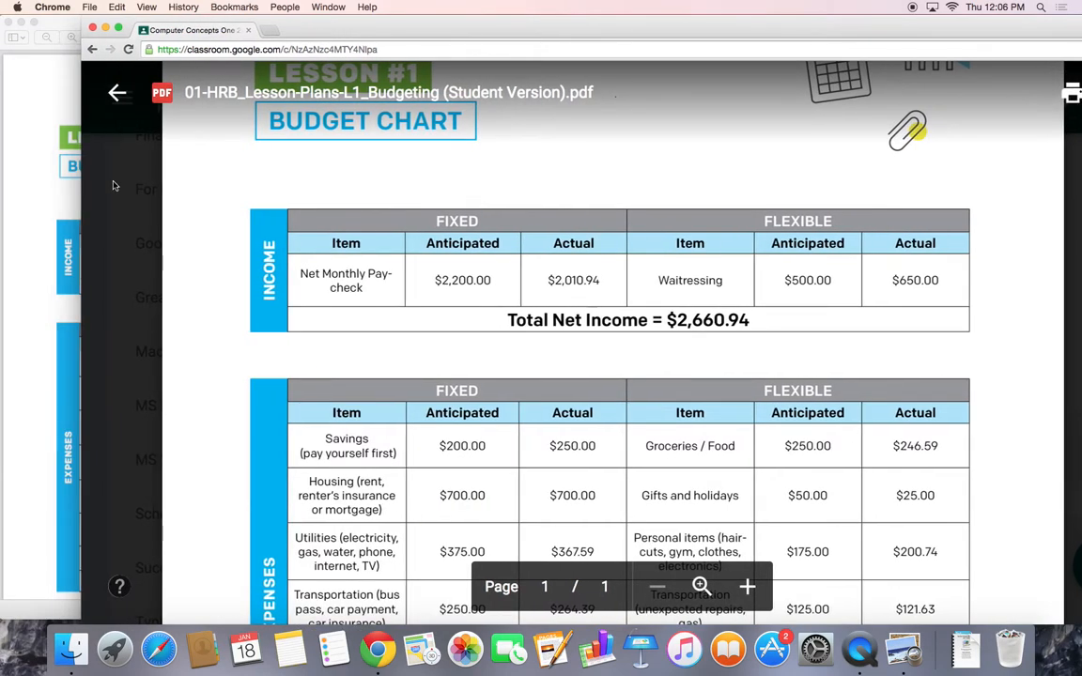
drag(111, 233, 564, 243)
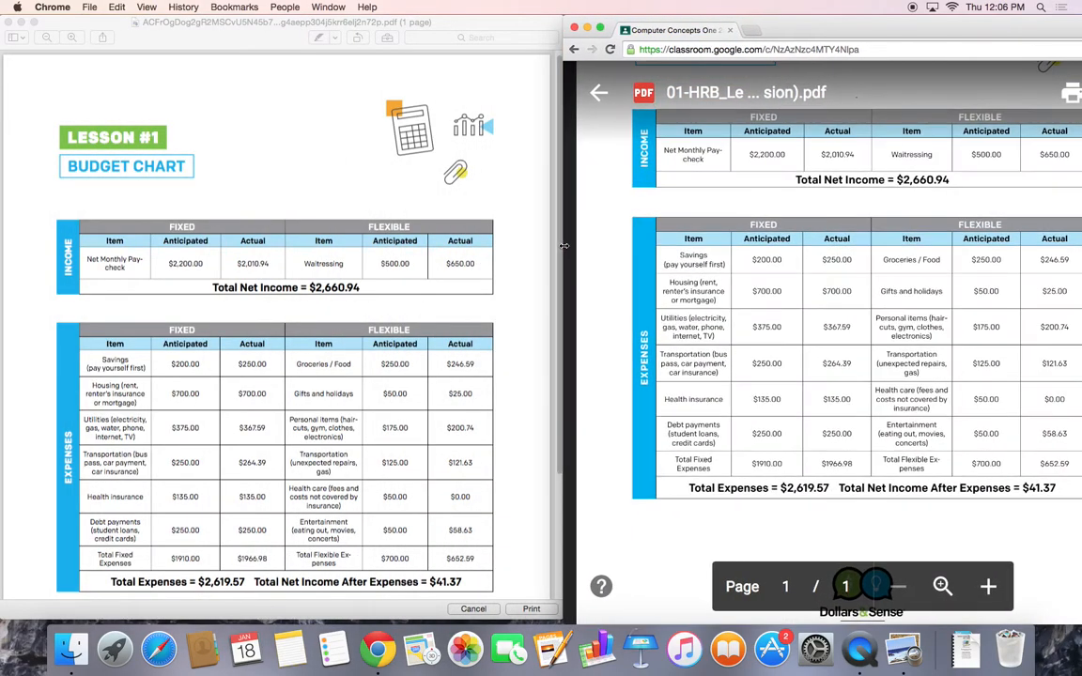
Step: Close the Classroom tab, open a new Chrome window, and place it beside the budget chart
click(731, 31)
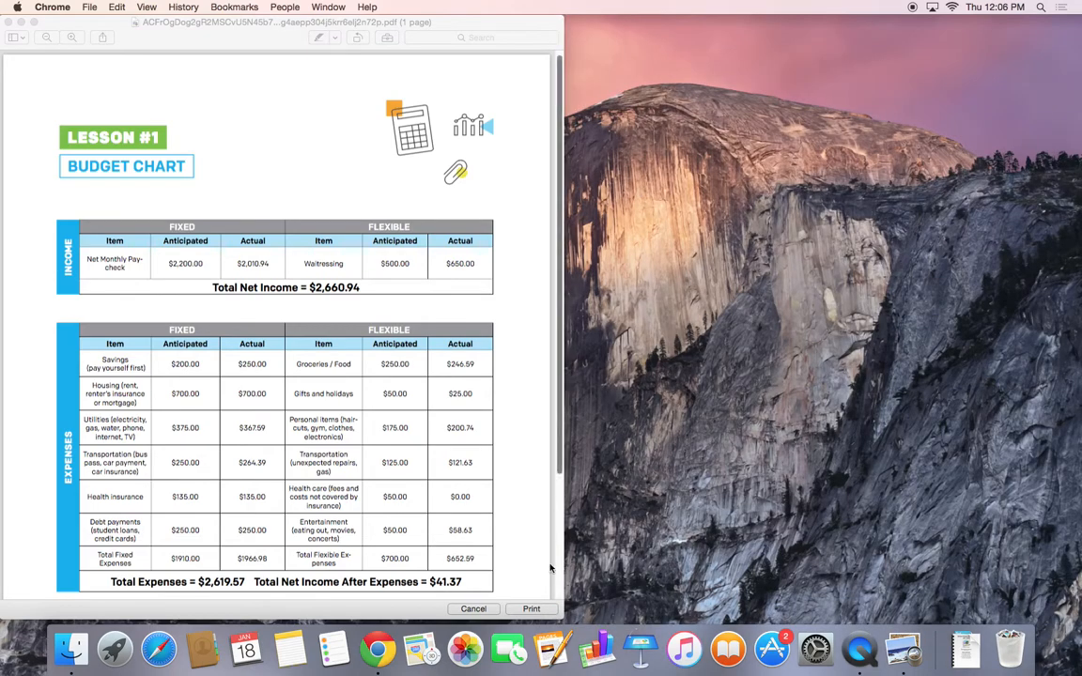
click(376, 650)
drag(346, 22, 896, 34)
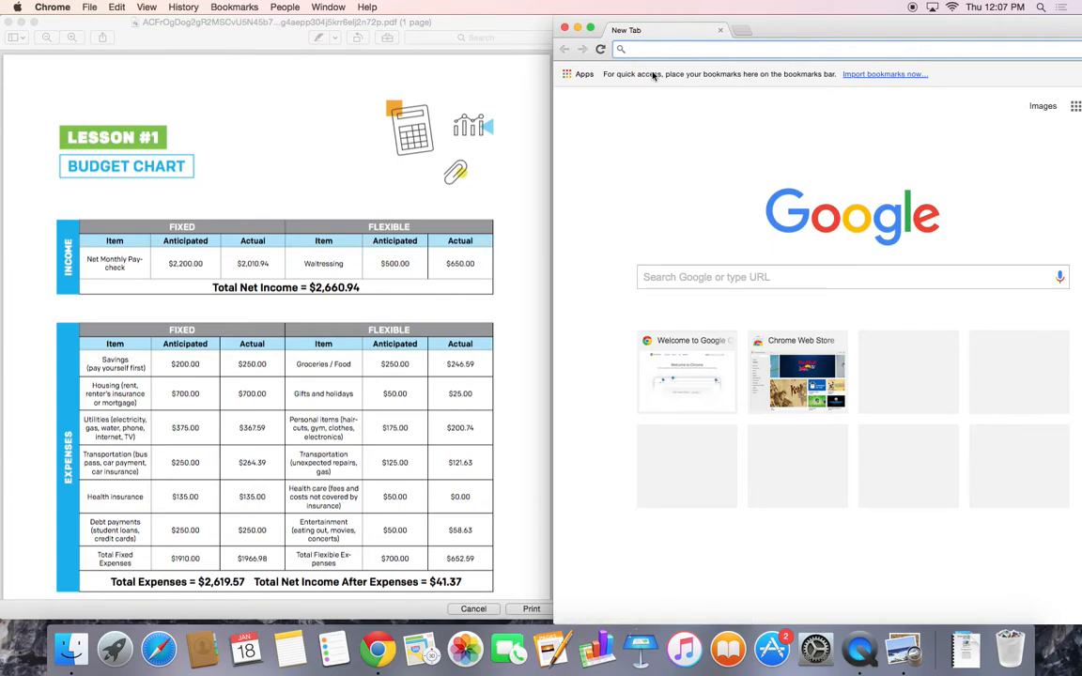
Step: Search the web for "sheets" and open the Google Sheets home page from the Google Sheets result
text(sheets)
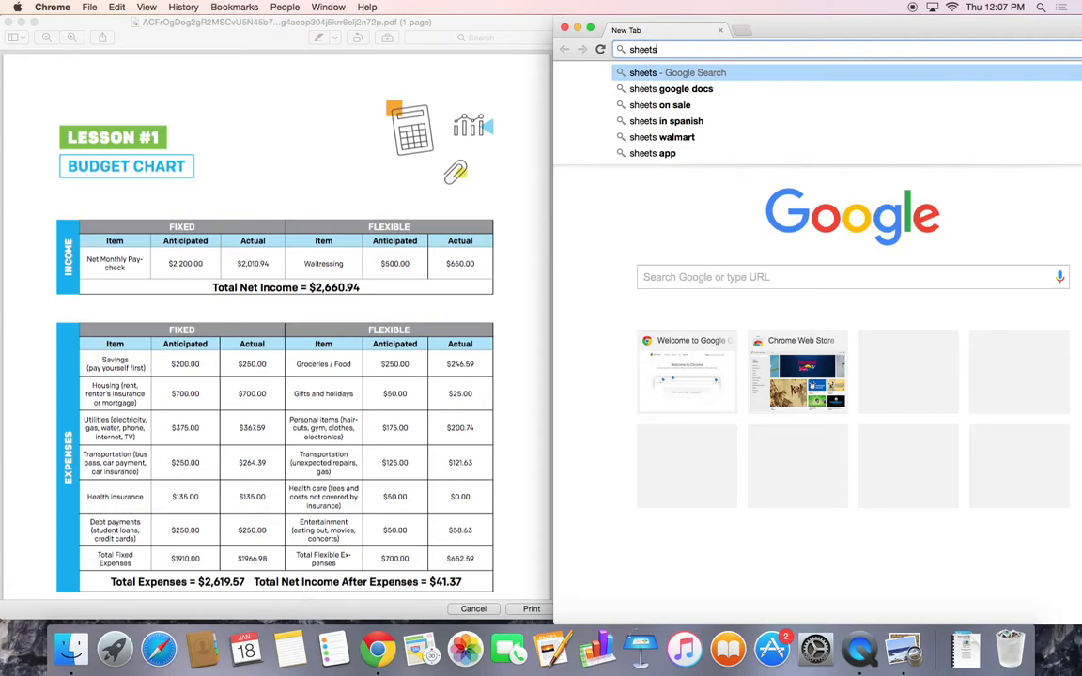
key(Return)
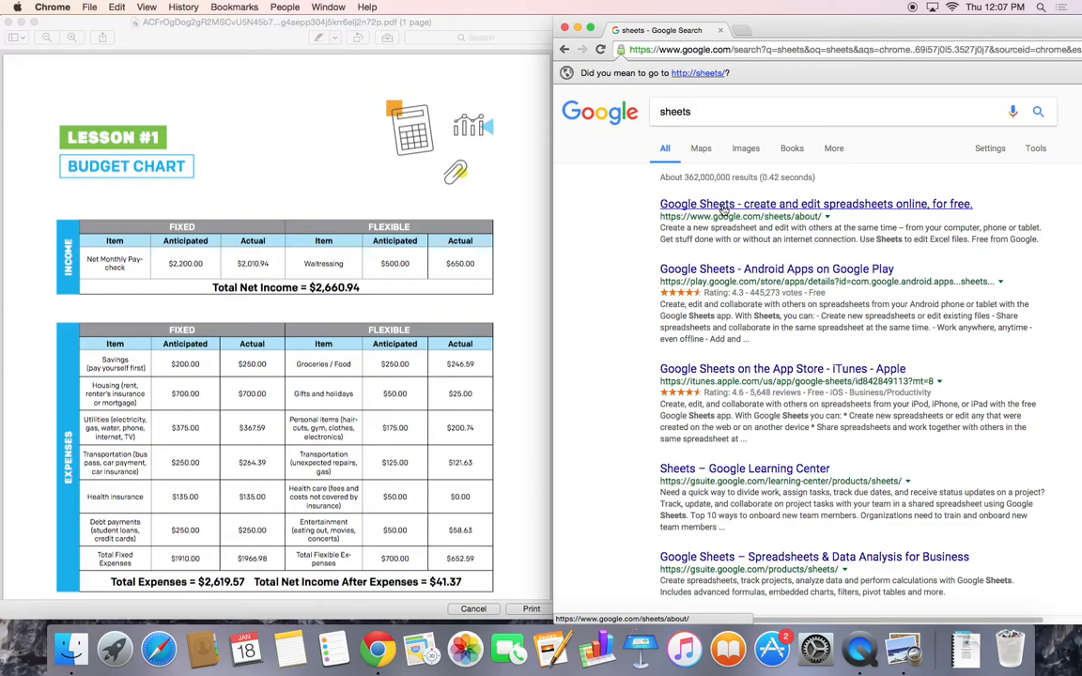
click(725, 207)
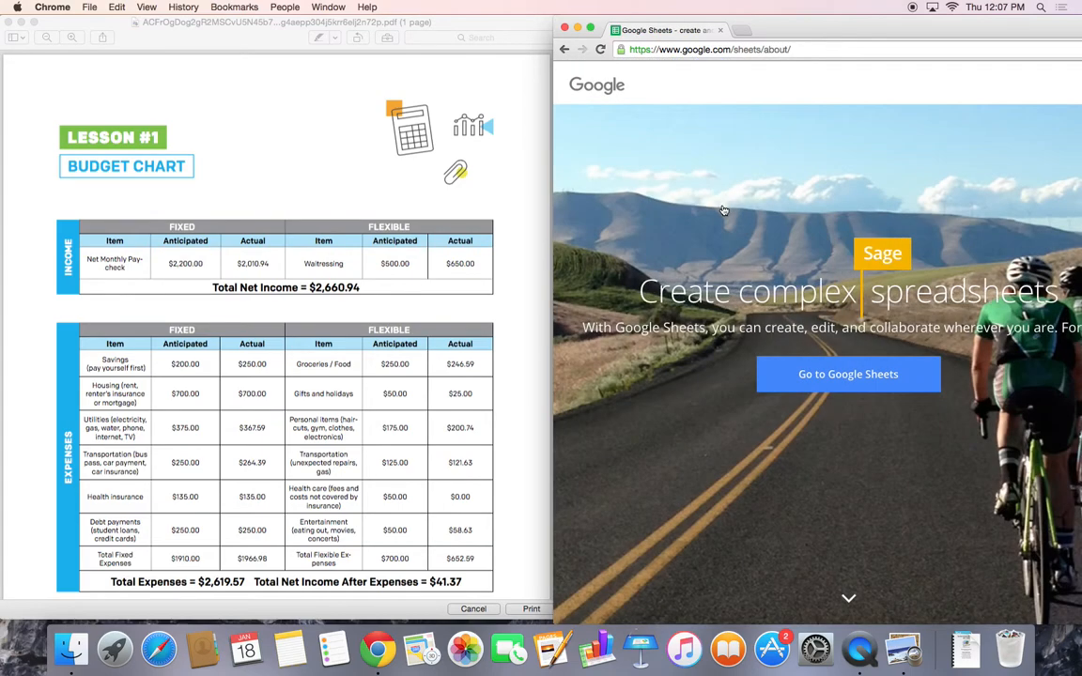
click(850, 374)
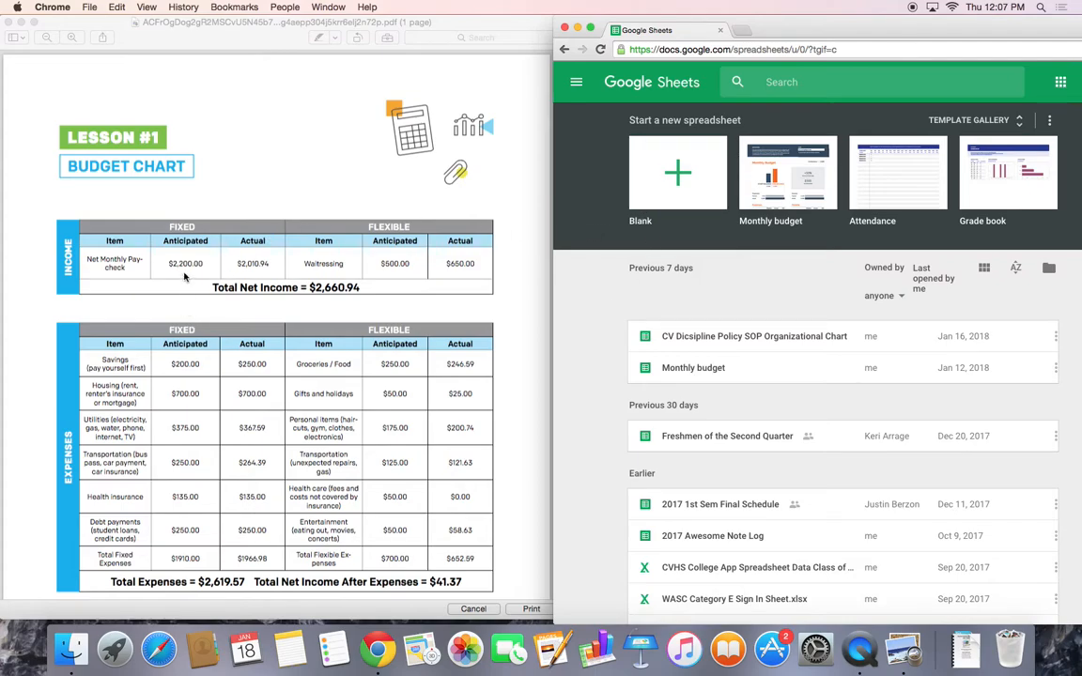
Step: Create a new blank spreadsheet from the Google Sheets home page
click(226, 151)
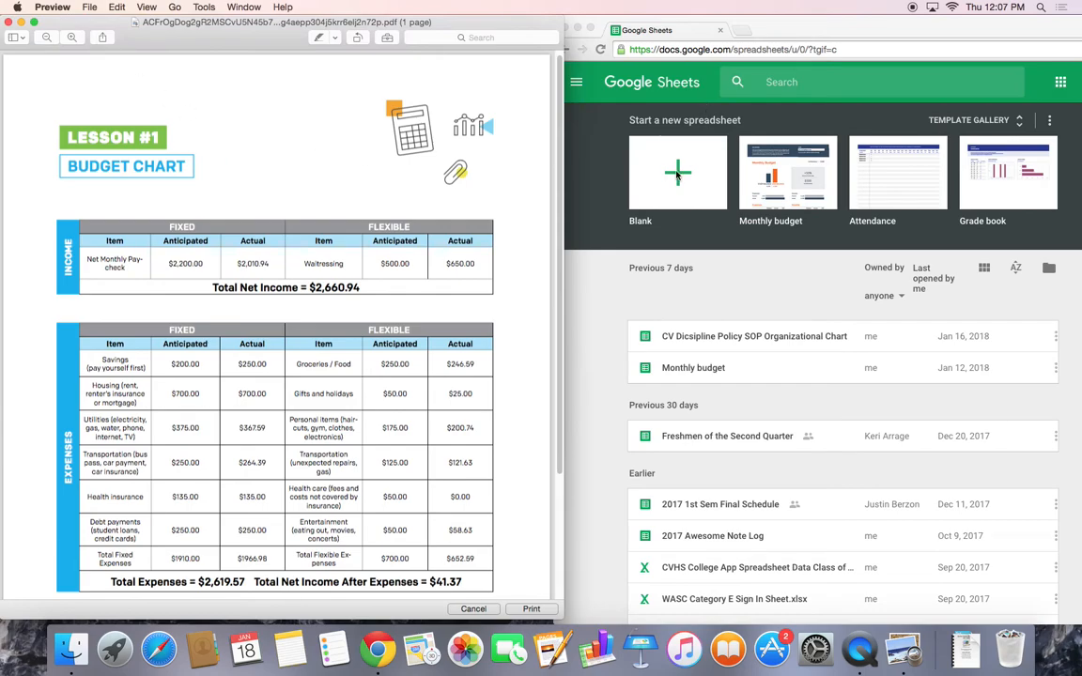
click(600, 194)
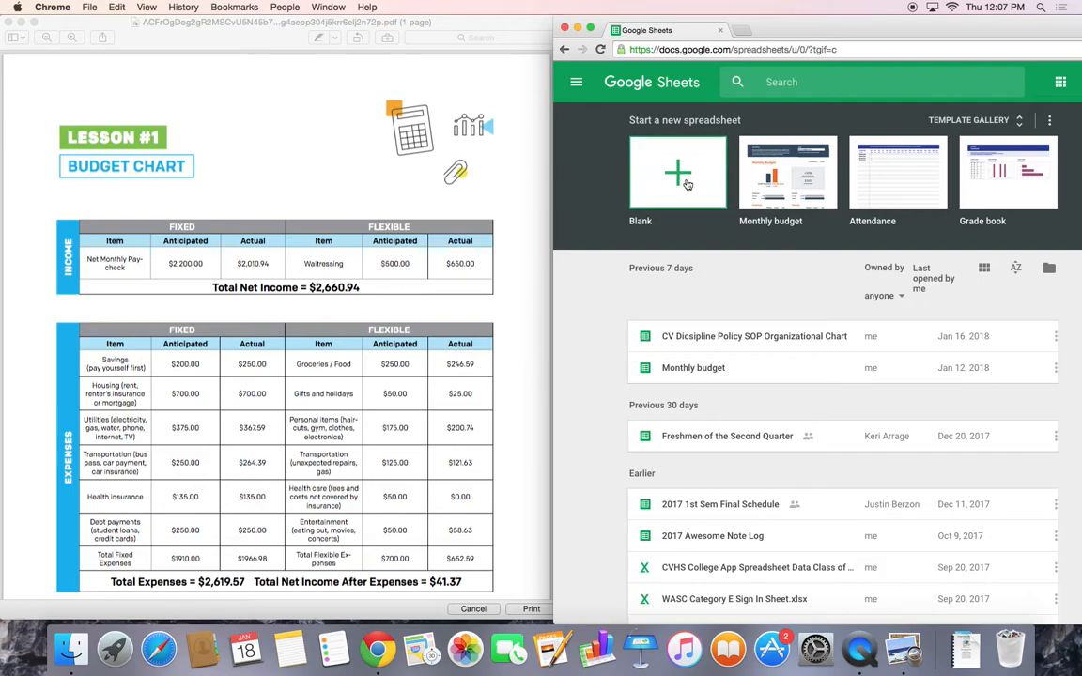
click(687, 184)
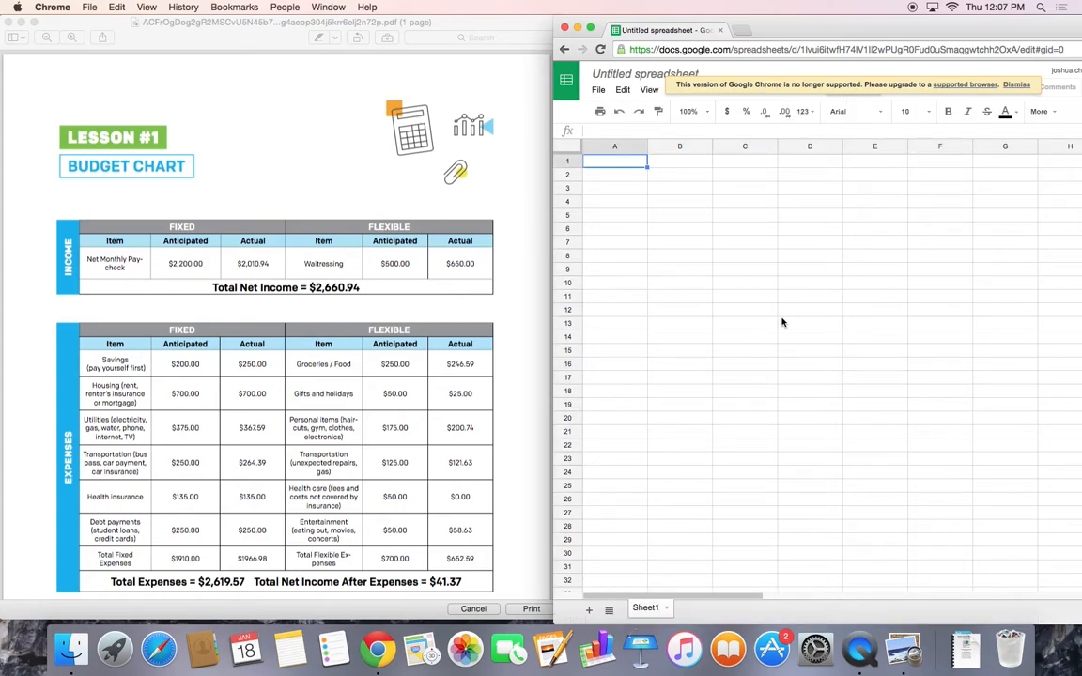
Step: Copy the whole income table, down to its Total Net Income line, from the PDF chart and paste it at cell B2
click(156, 225)
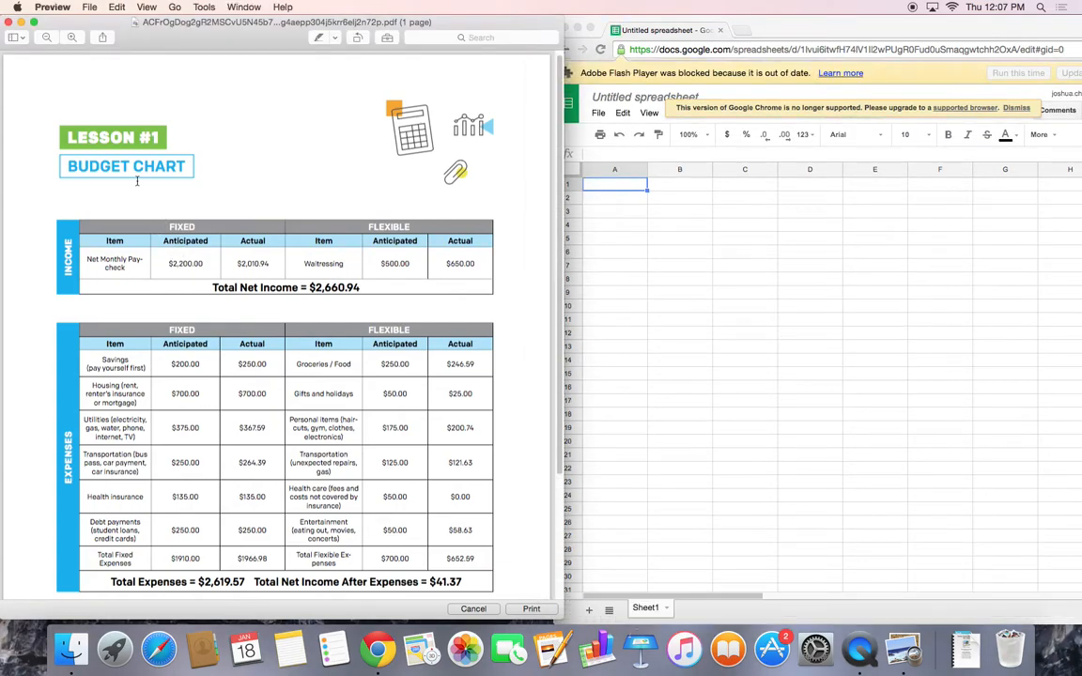
drag(169, 226, 447, 281)
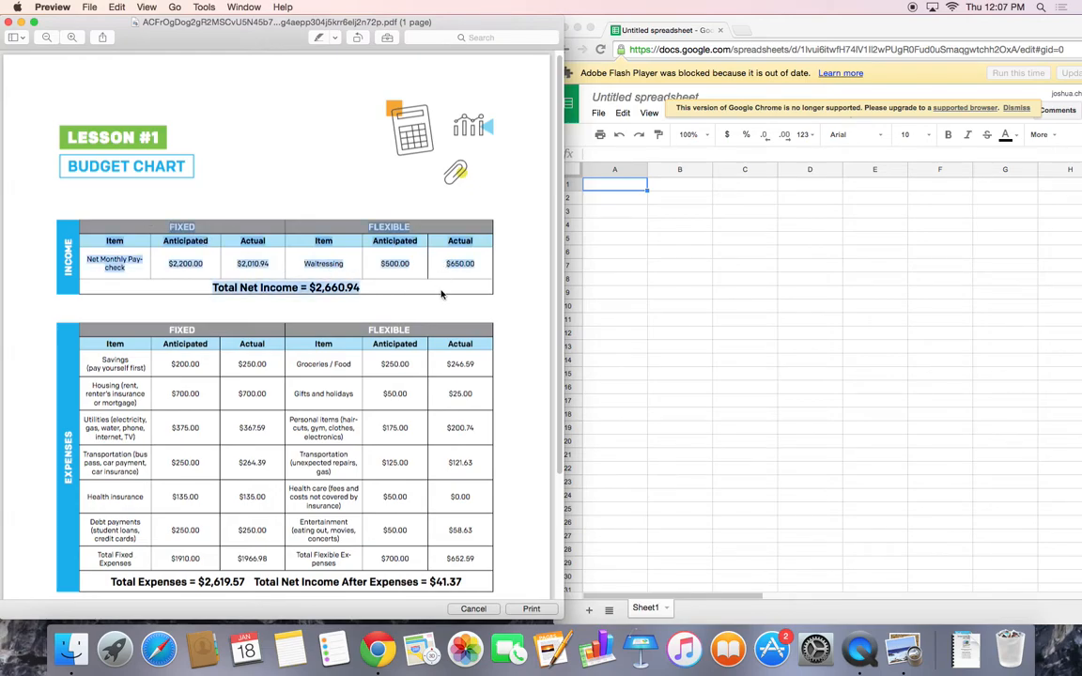
click(73, 240)
drag(93, 239, 393, 289)
key(super+c)
click(664, 213)
click(674, 212)
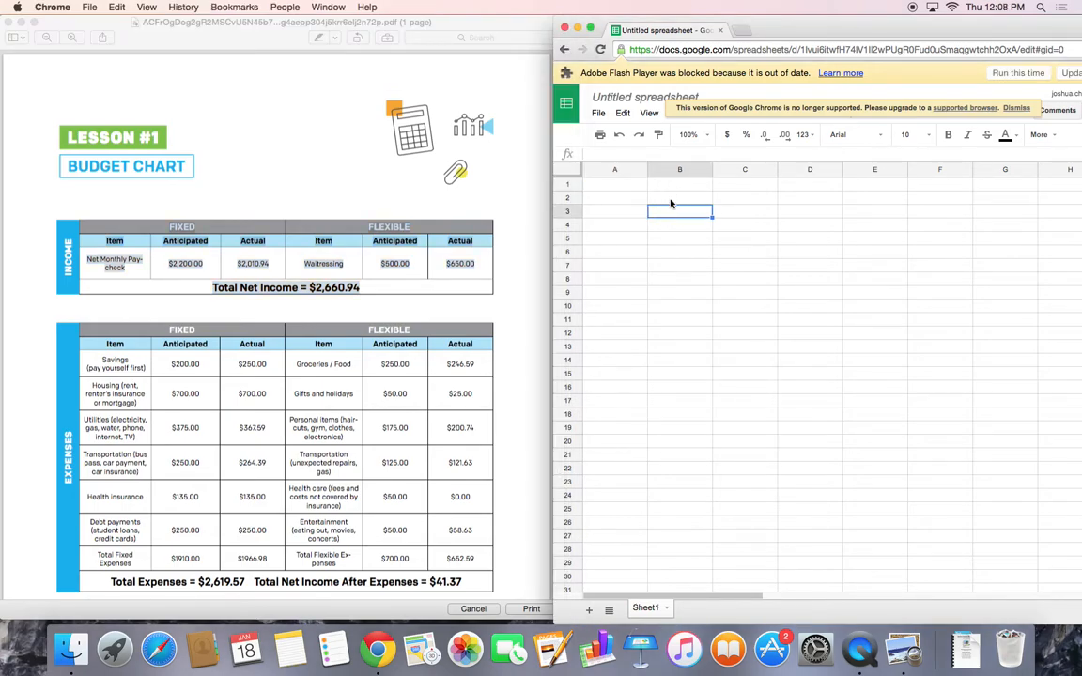
click(673, 195)
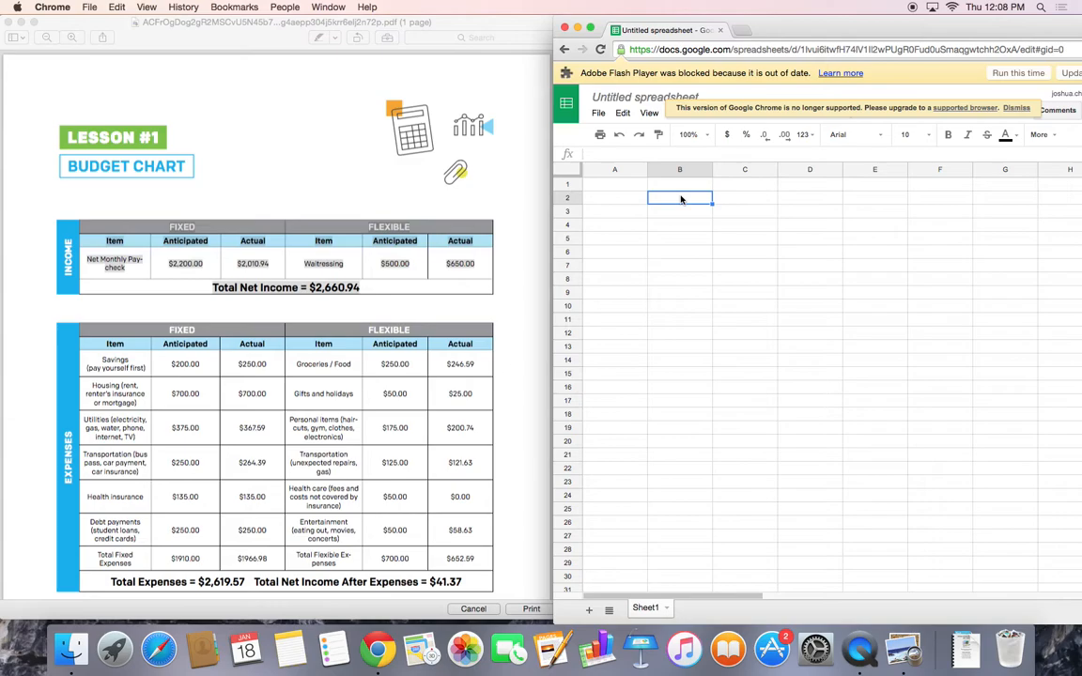
key(super+v)
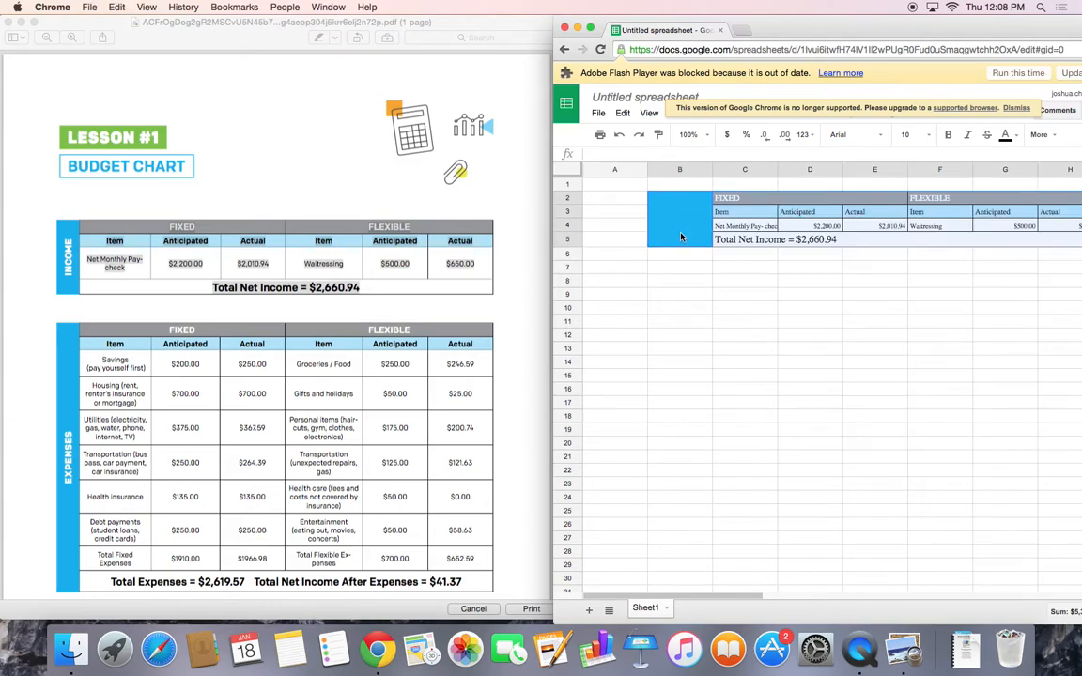
Step: Move and widen the spreadsheet window to show the full pasted income table, and inspect its header, item, amount and total cells
drag(814, 27, 522, 27)
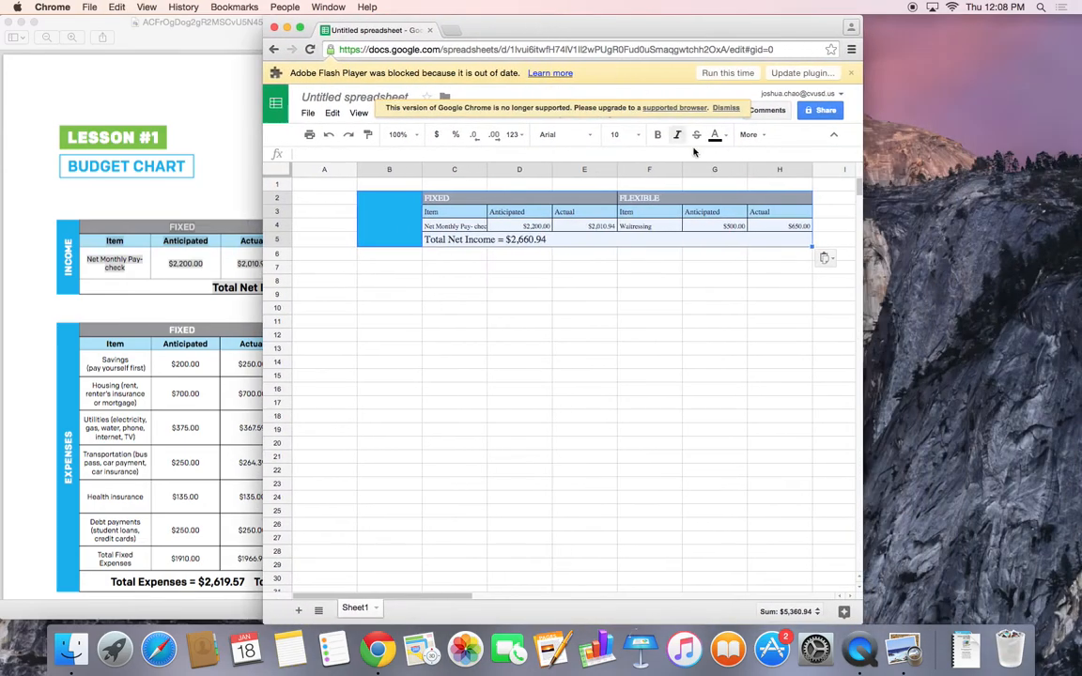
drag(870, 282, 985, 282)
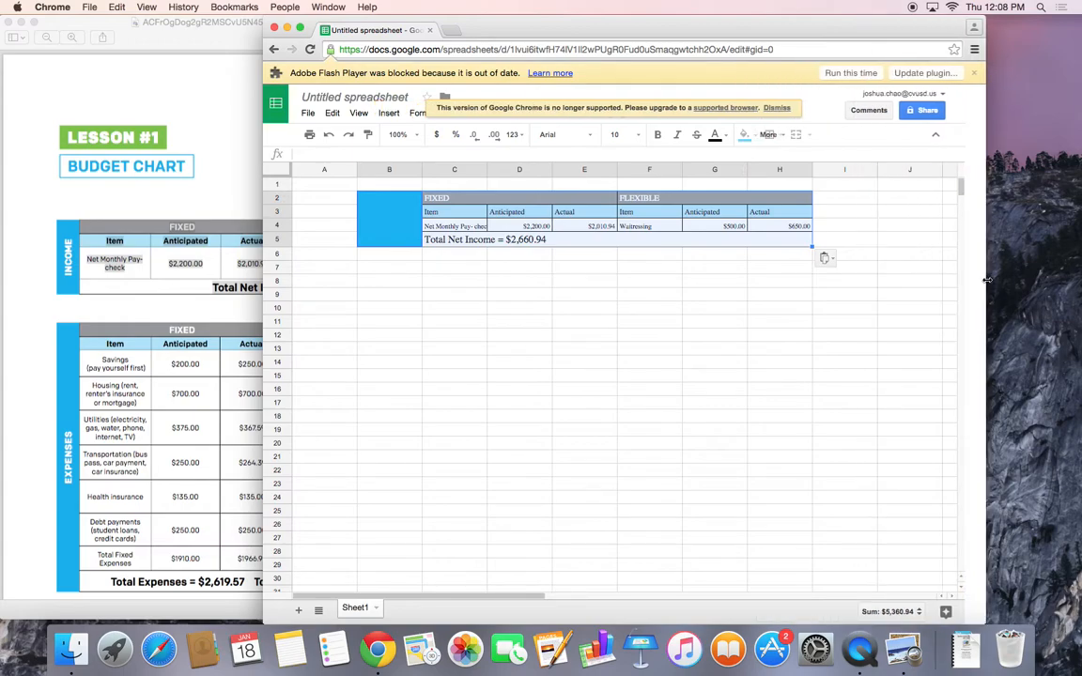
click(533, 215)
click(523, 232)
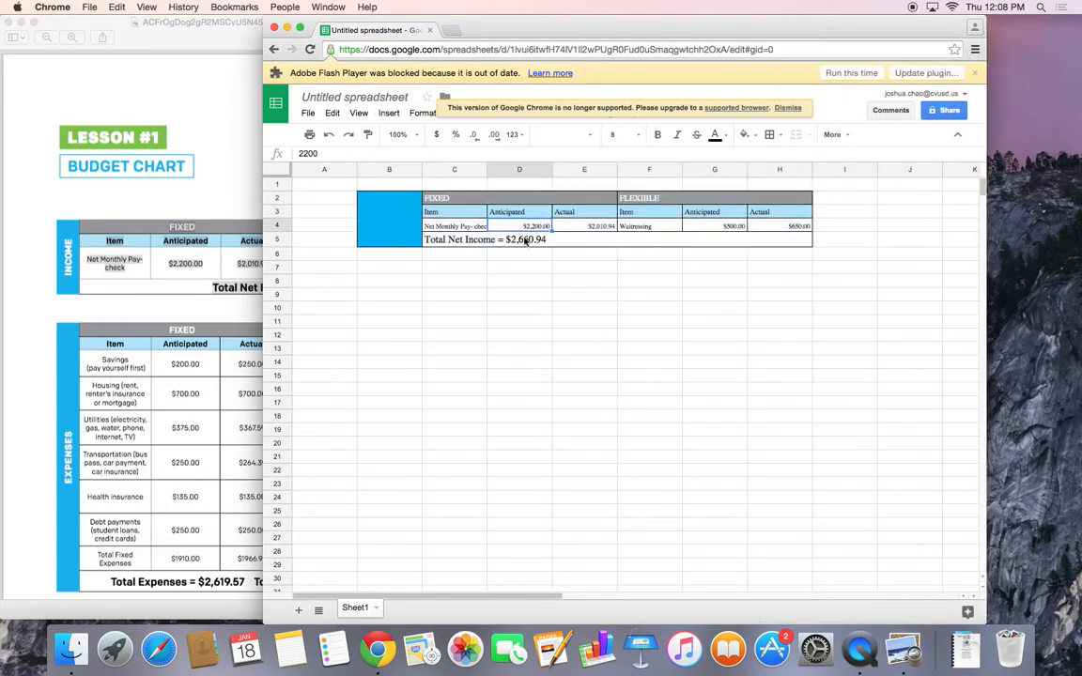
click(527, 242)
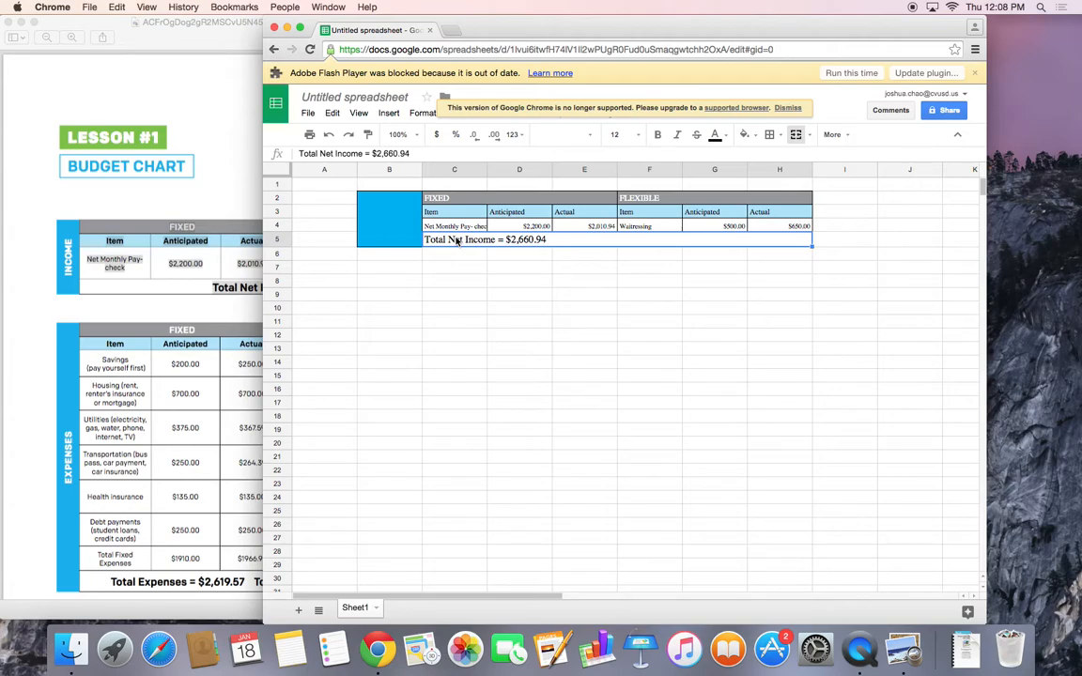
click(456, 199)
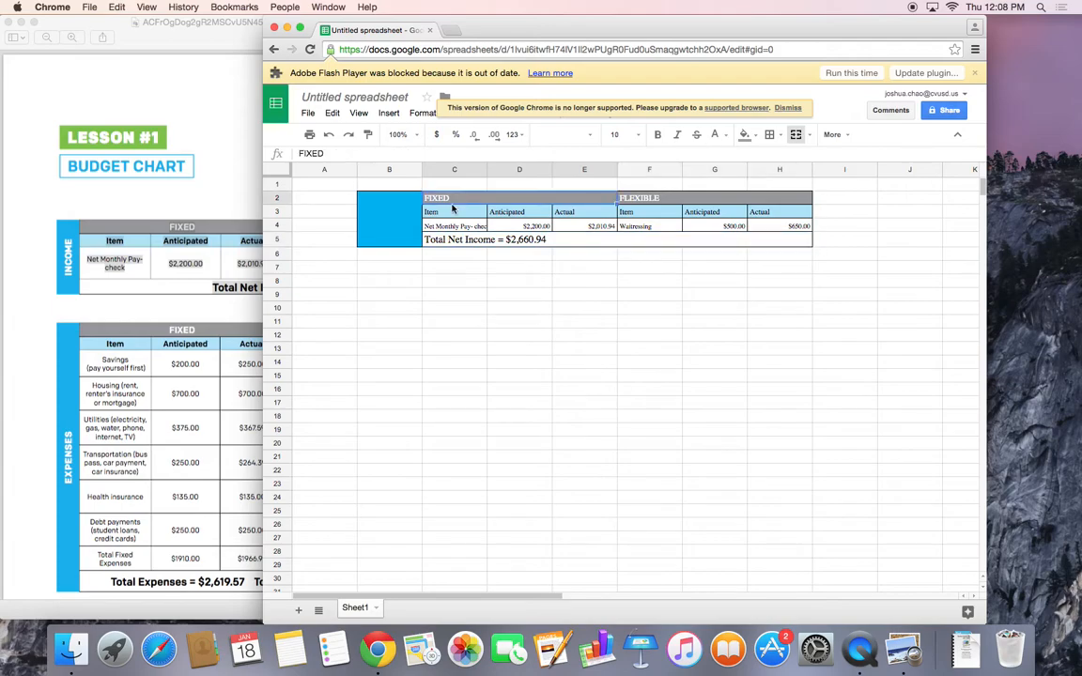
click(443, 227)
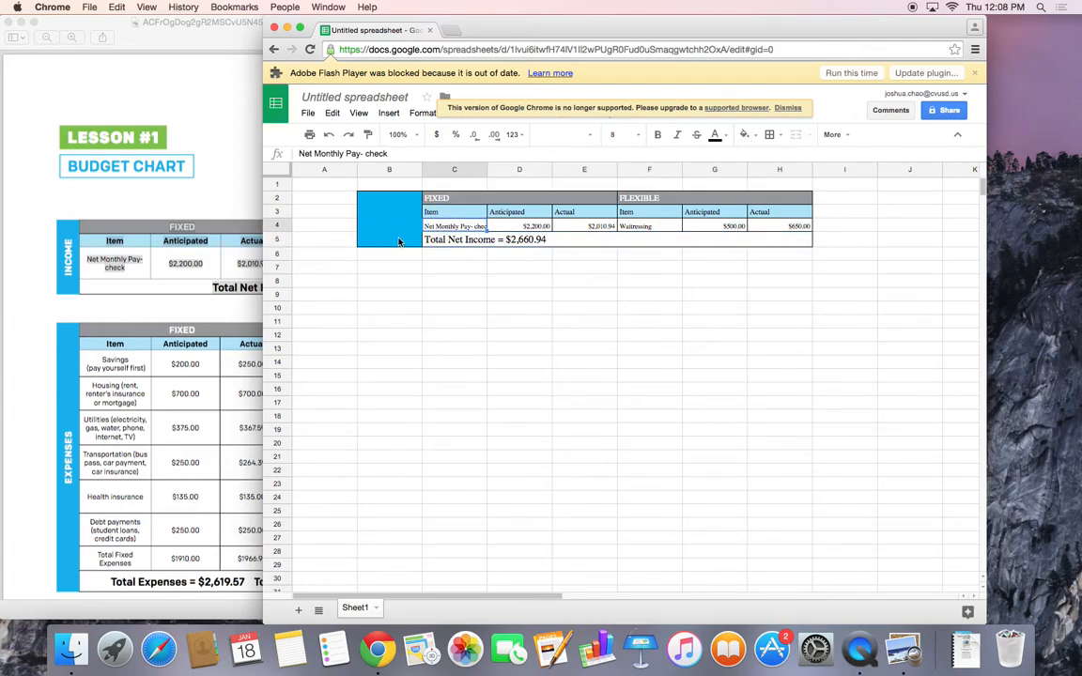
click(461, 241)
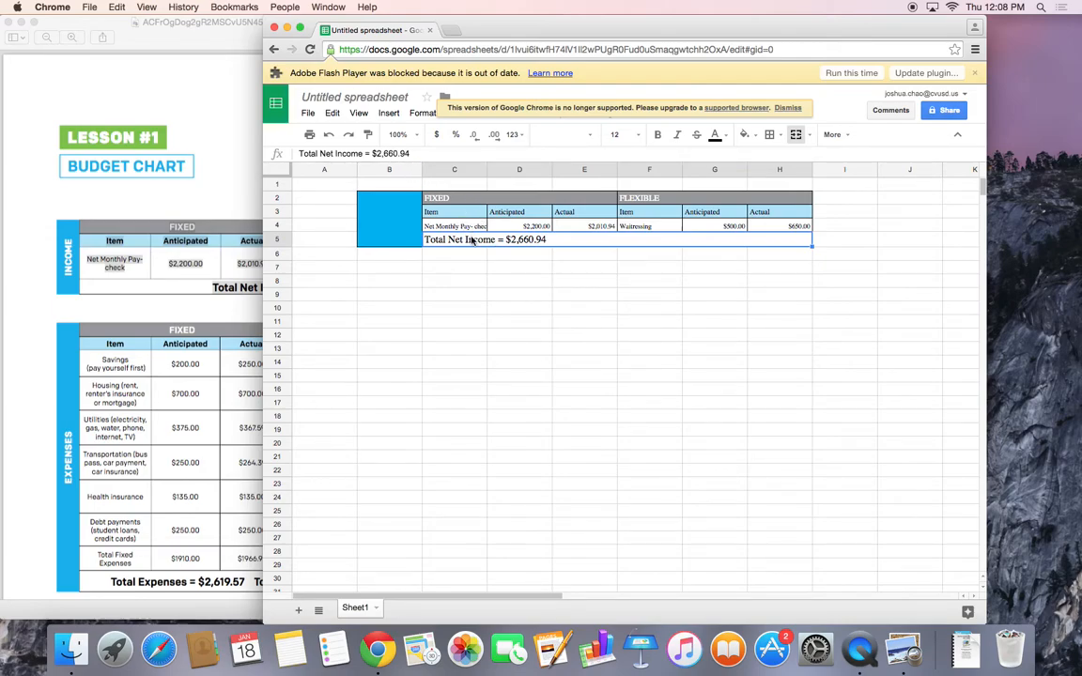
Step: Delete row 5, which holds the pasted Total Net Income text, from the spreadsheet
click(279, 239)
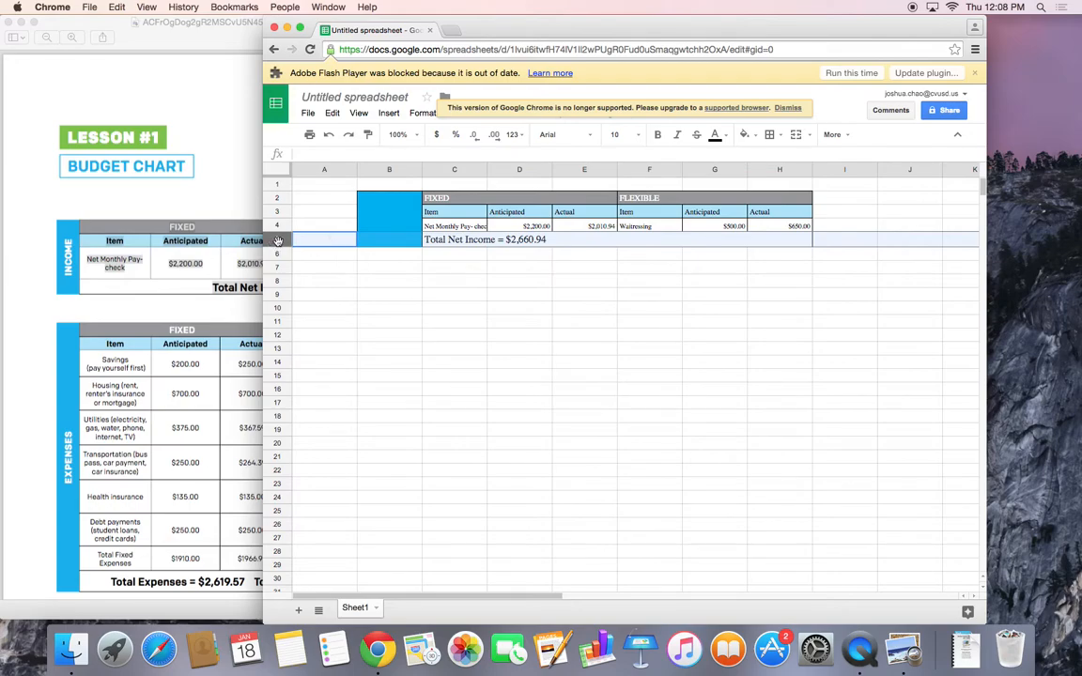
right_click(278, 241)
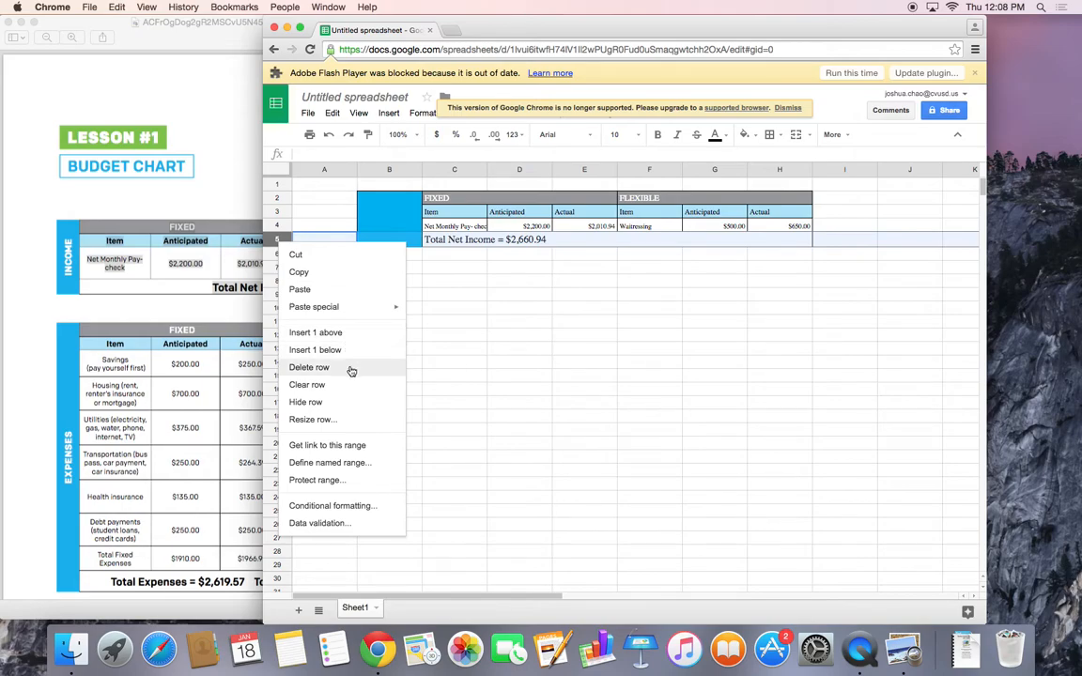
click(442, 268)
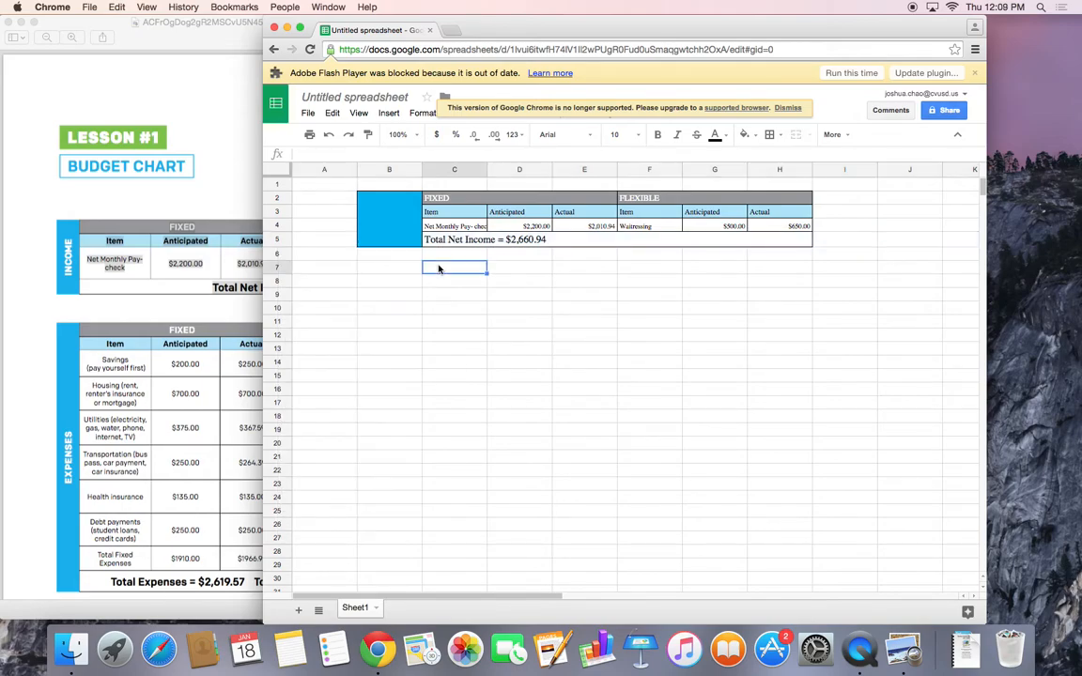
click(276, 240)
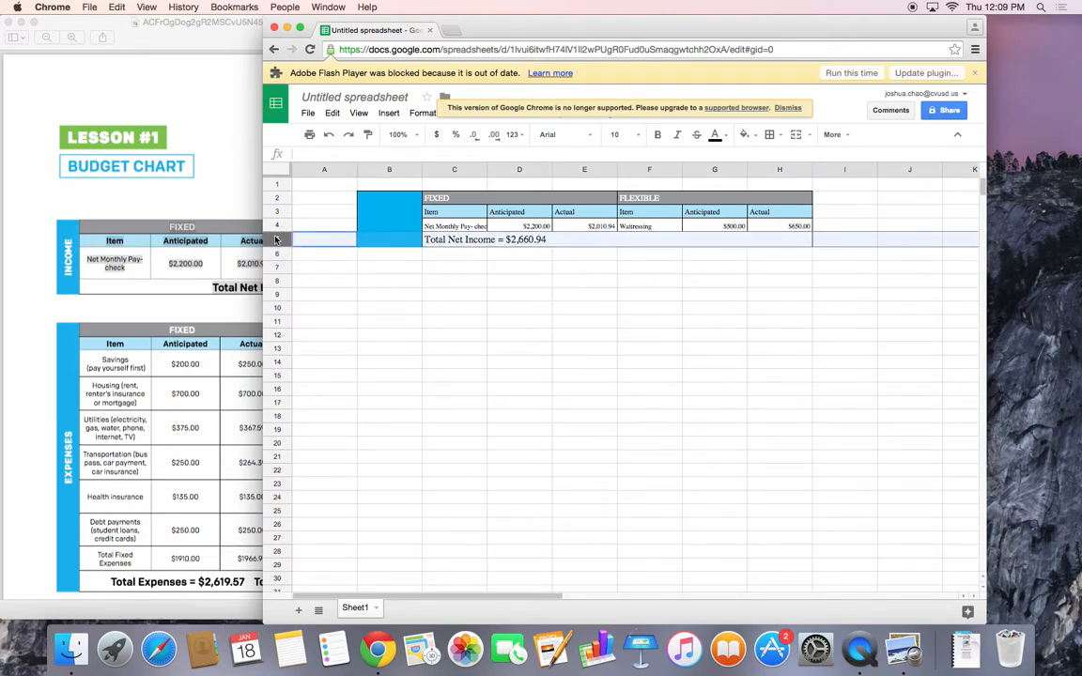
right_click(277, 240)
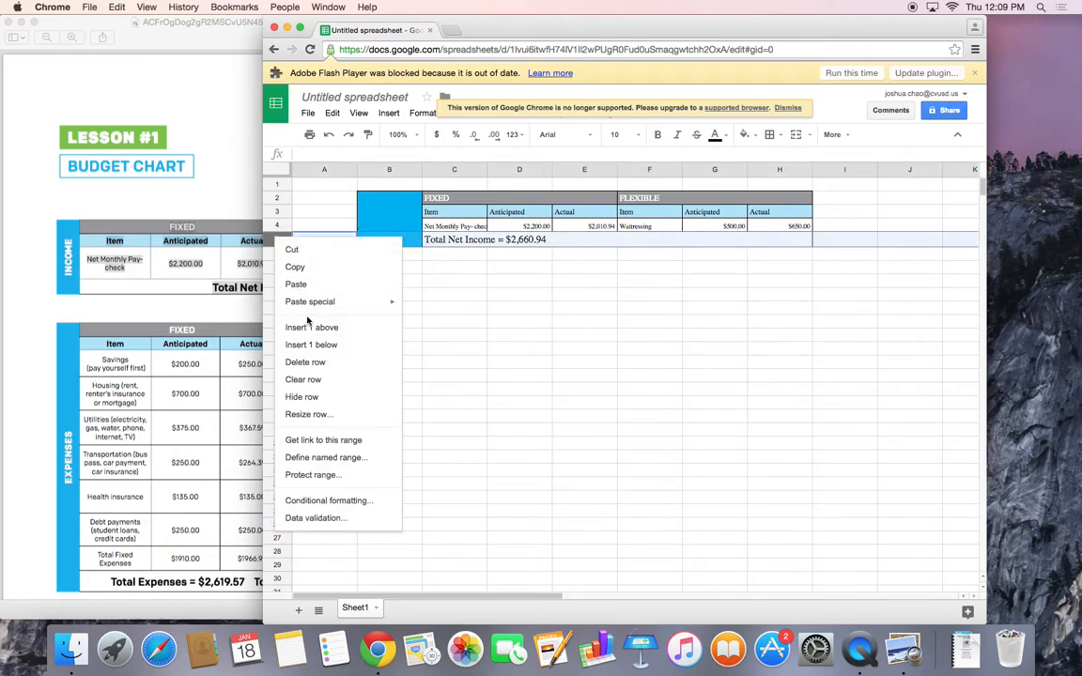
click(306, 363)
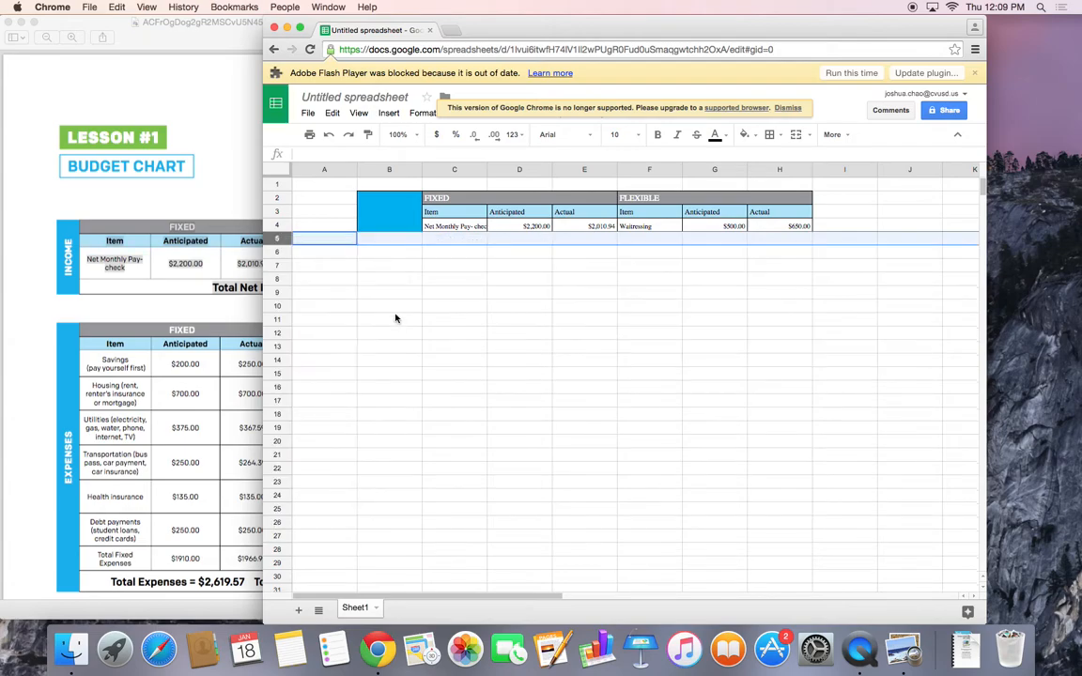
Step: Enter the label "Total" in cell G6 below the flexible income columns
click(785, 241)
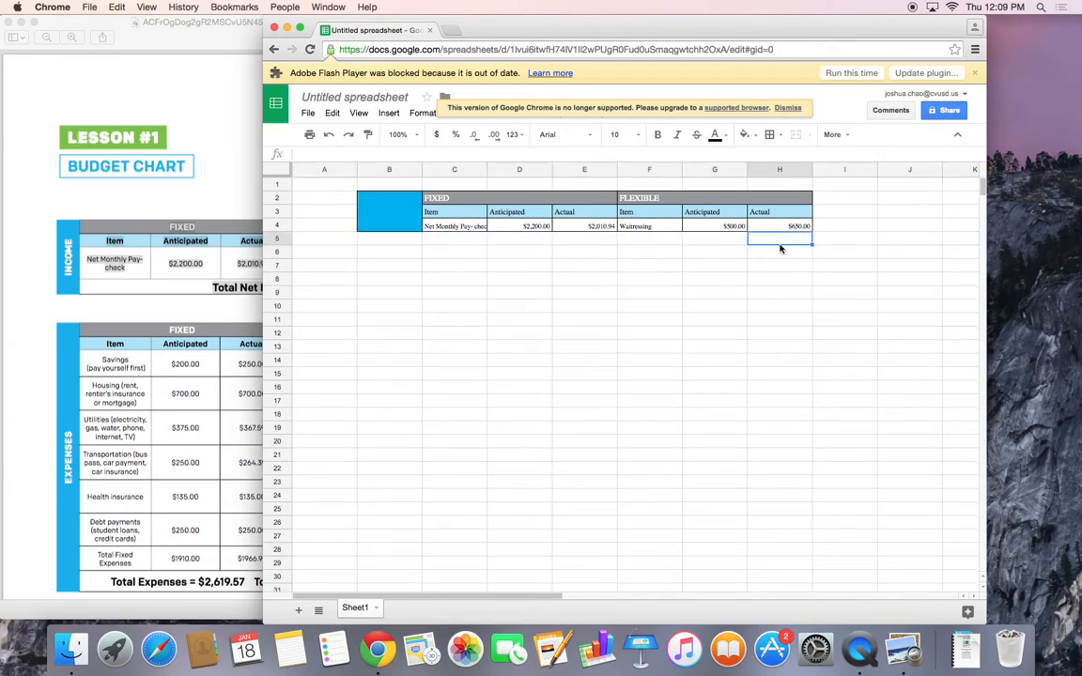
click(708, 242)
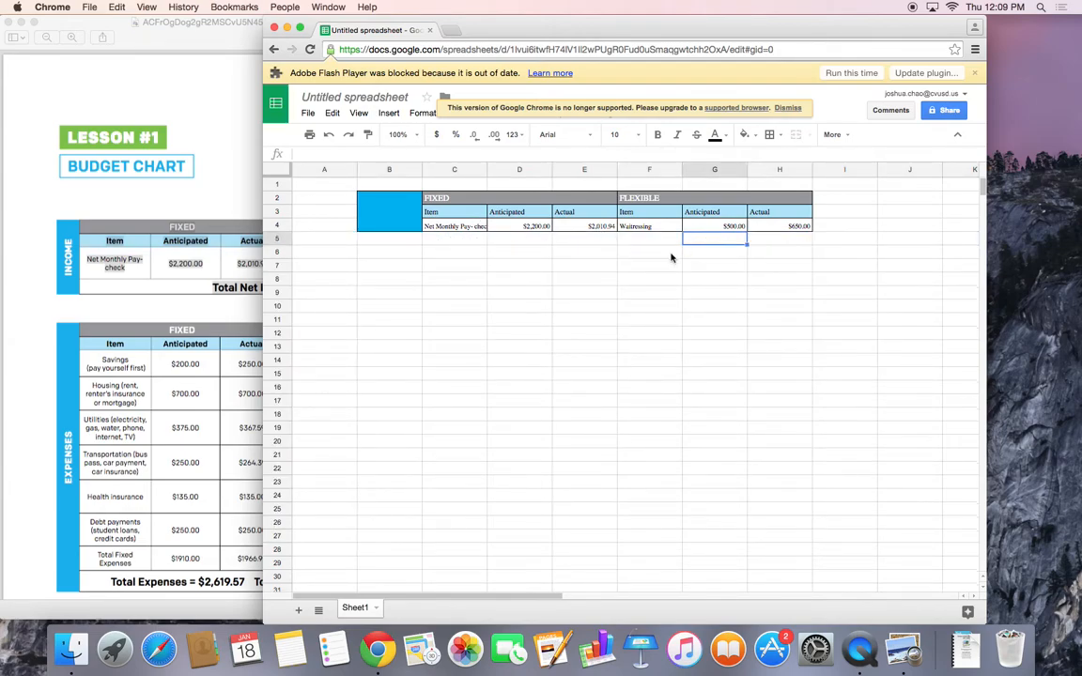
click(700, 253)
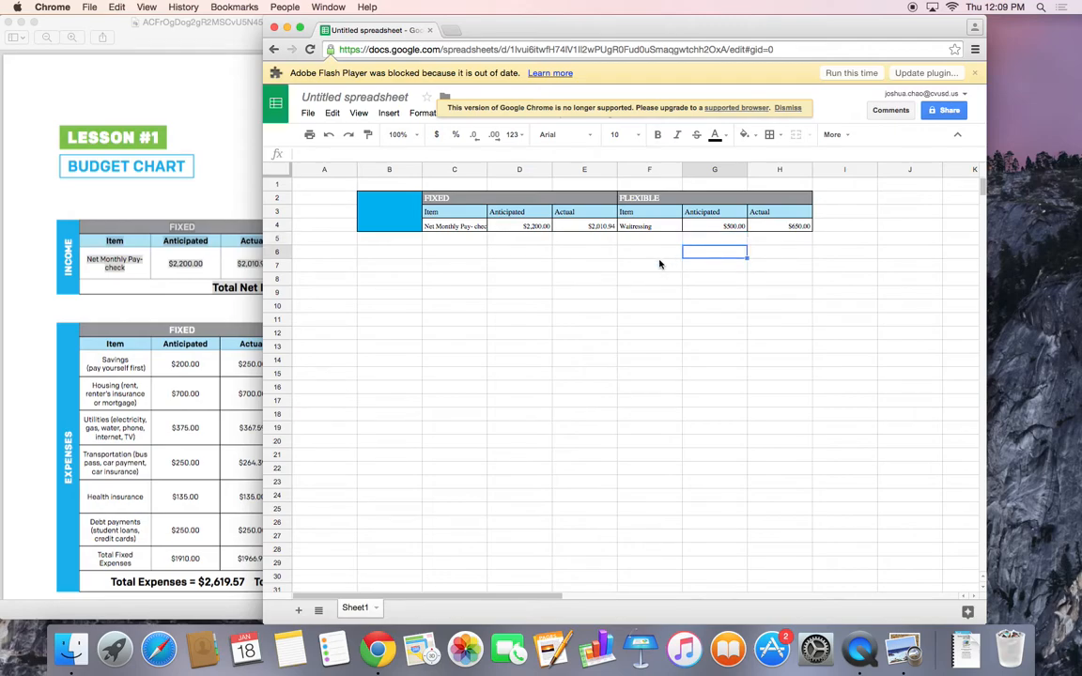
text(Total)
Step: Try to add the fixed and flexible actual income in cell H6 with the formula +E4,H4, and clear the cell
click(786, 252)
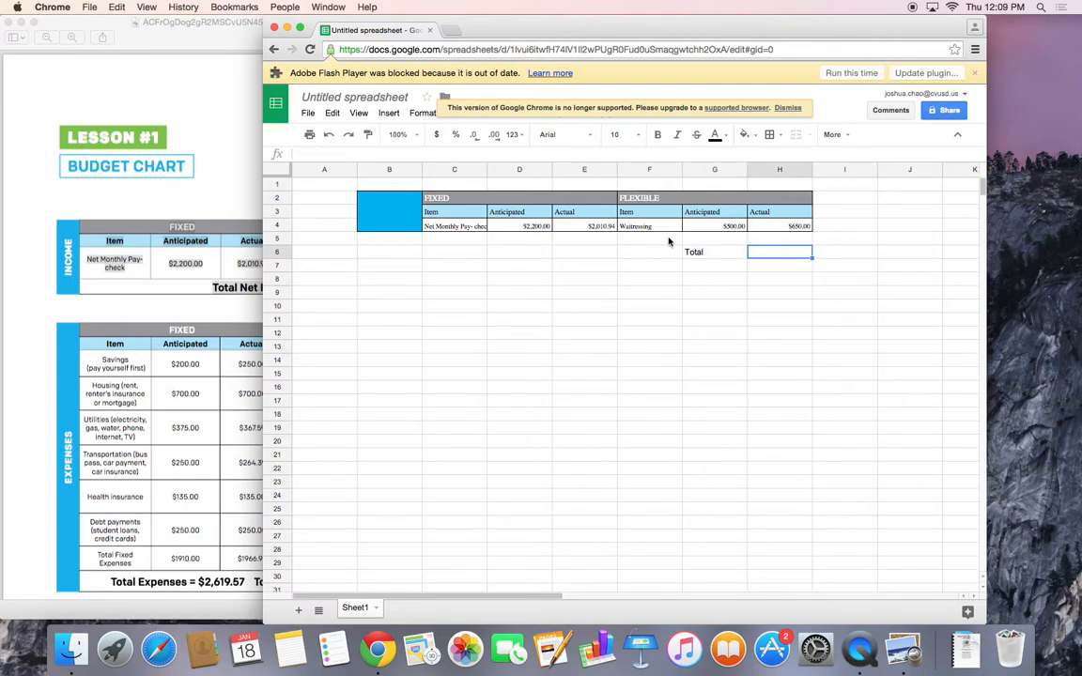
click(589, 229)
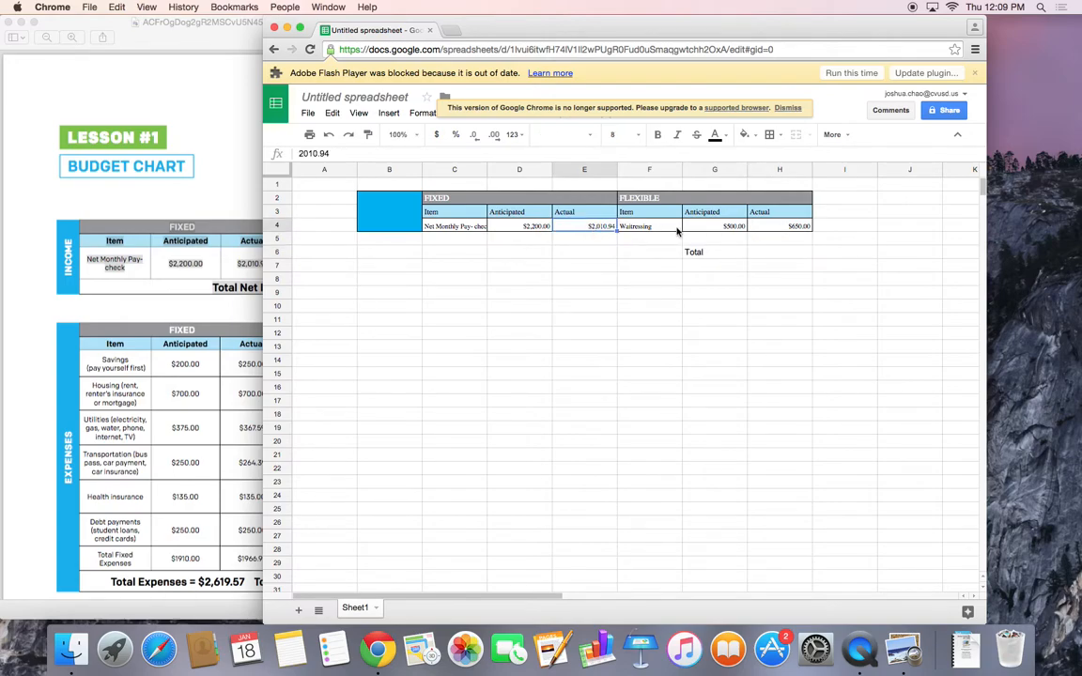
click(771, 227)
click(768, 254)
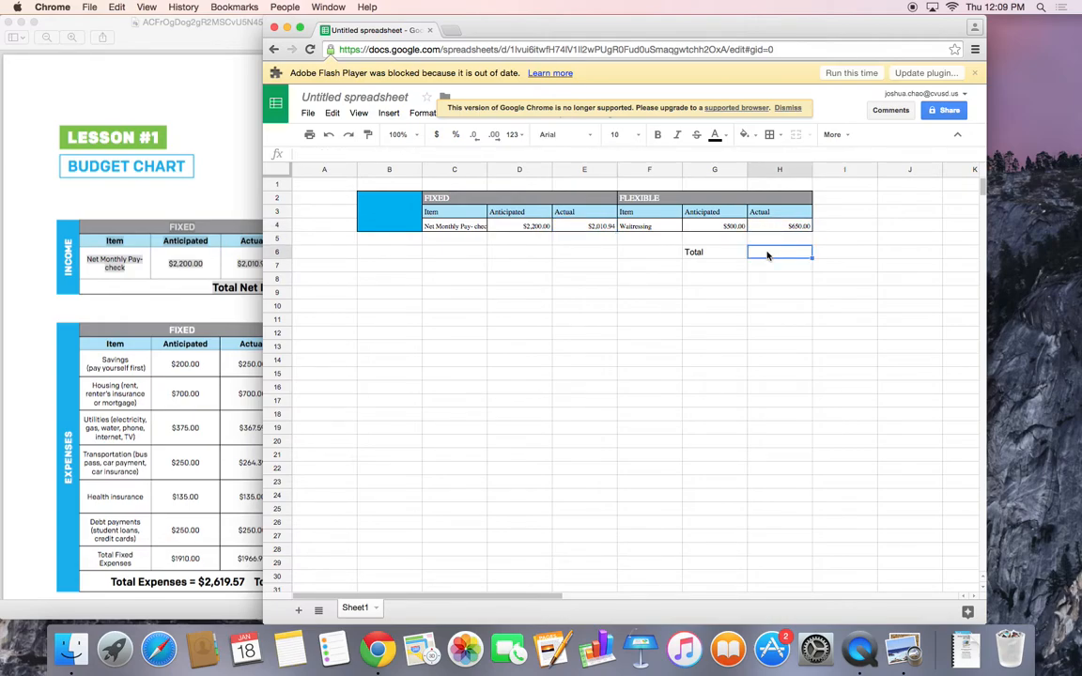
text(+)
click(591, 226)
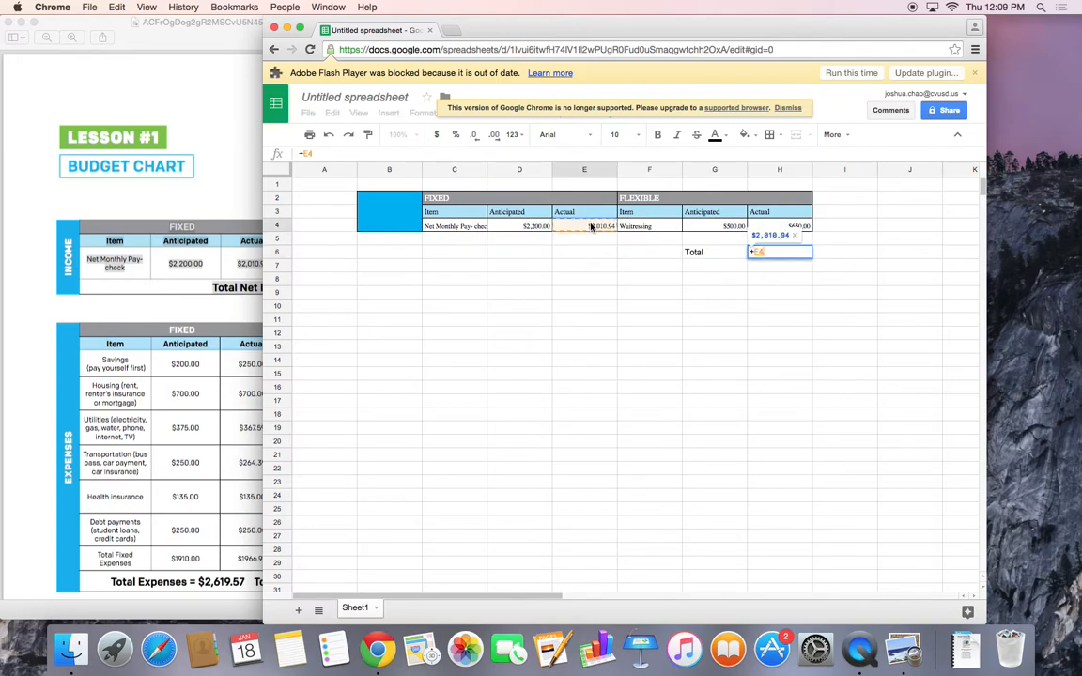
text(,)
click(796, 226)
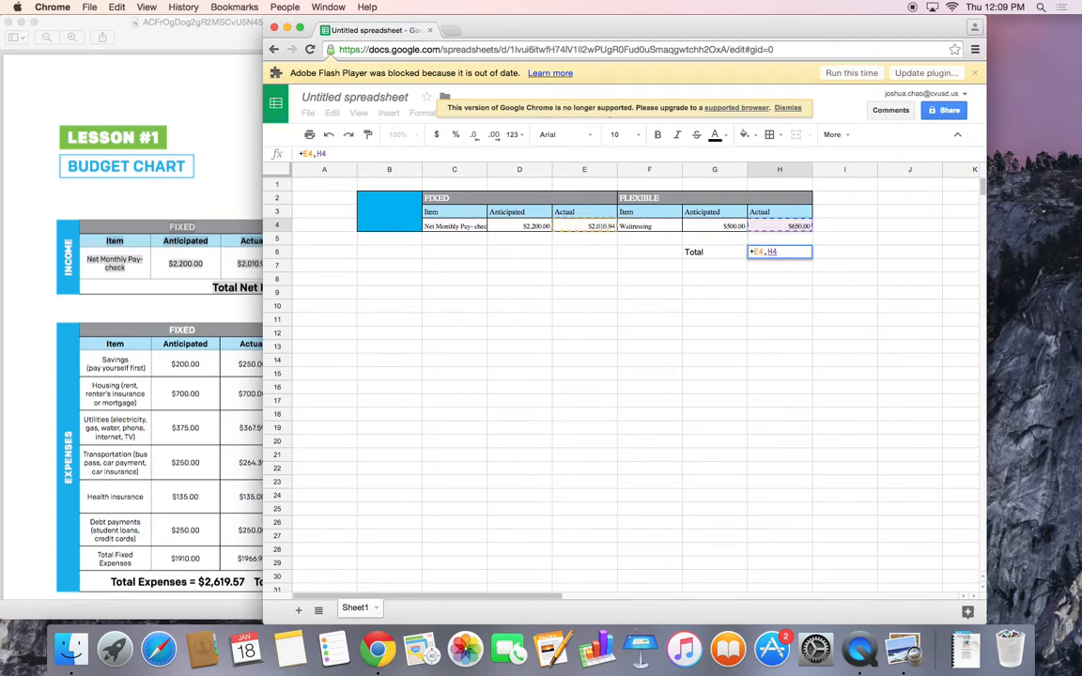
key(Return)
click(763, 256)
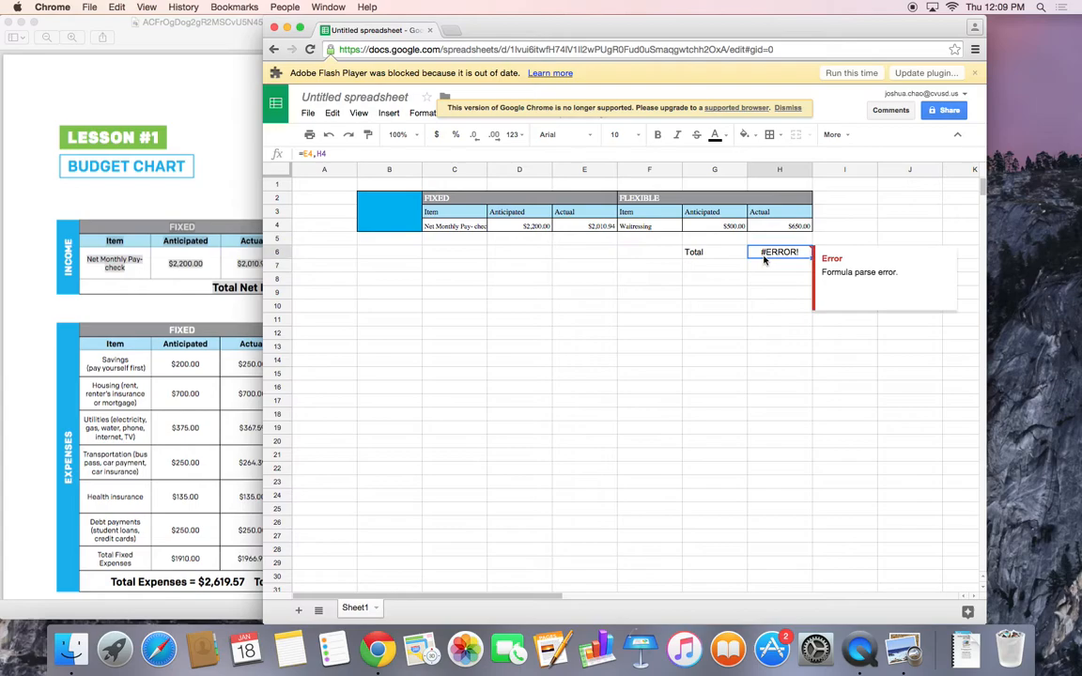
key(Delete)
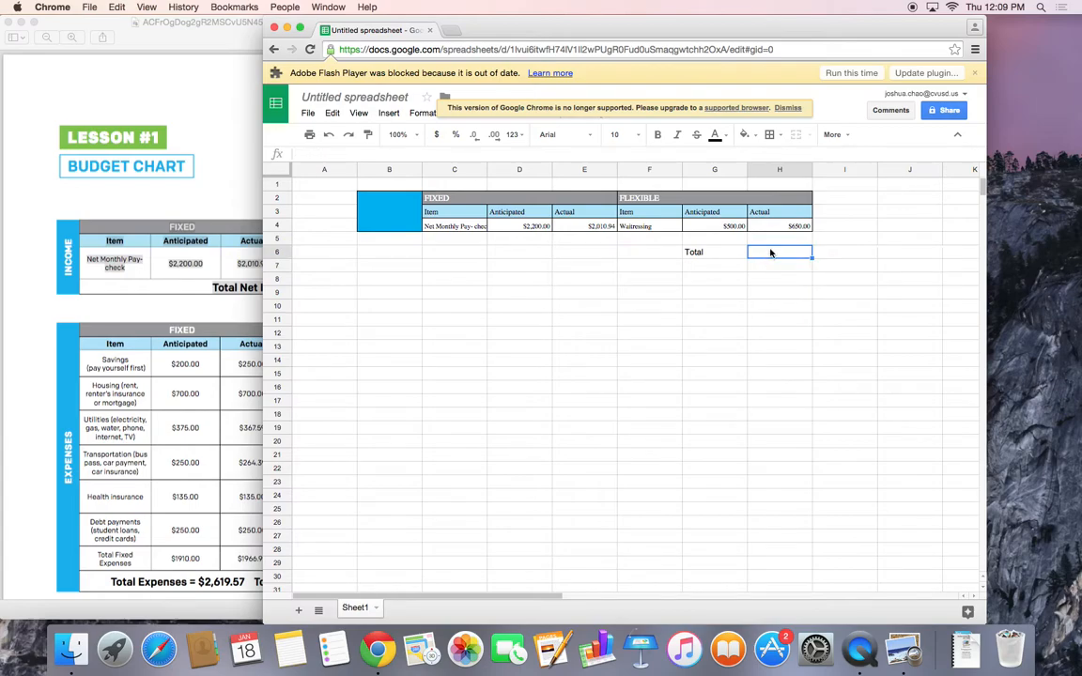
Step: Total the fixed and flexible actual income in cell H6 with the formula =SUM(E4, H4)
text(=s)
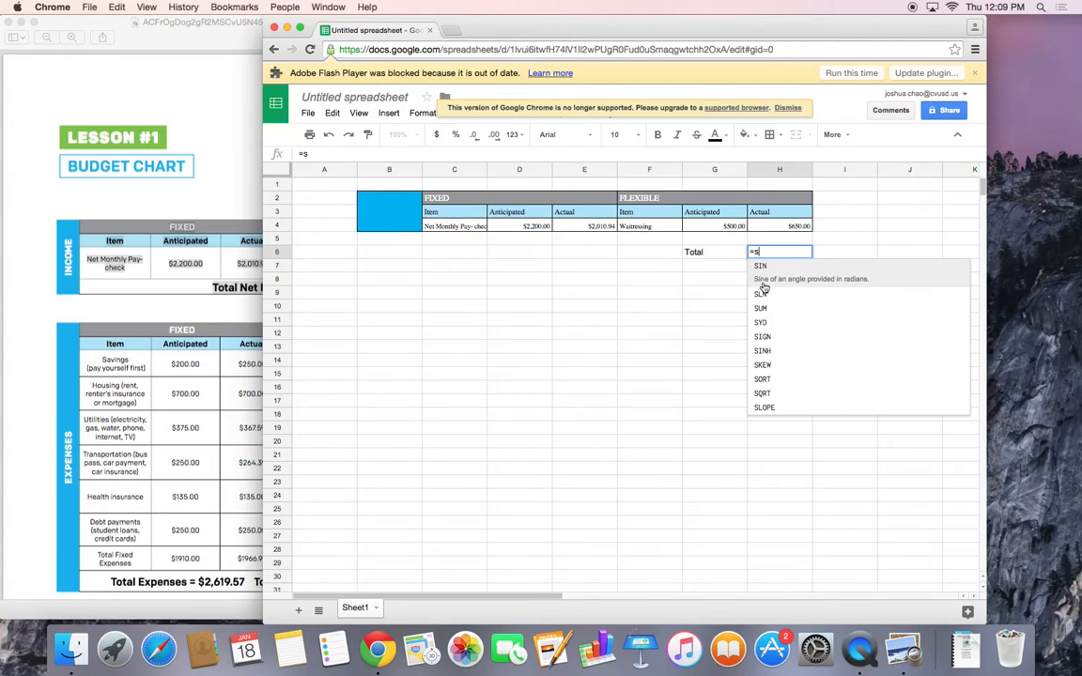
key(Down)
key(Down)
key(Tab)
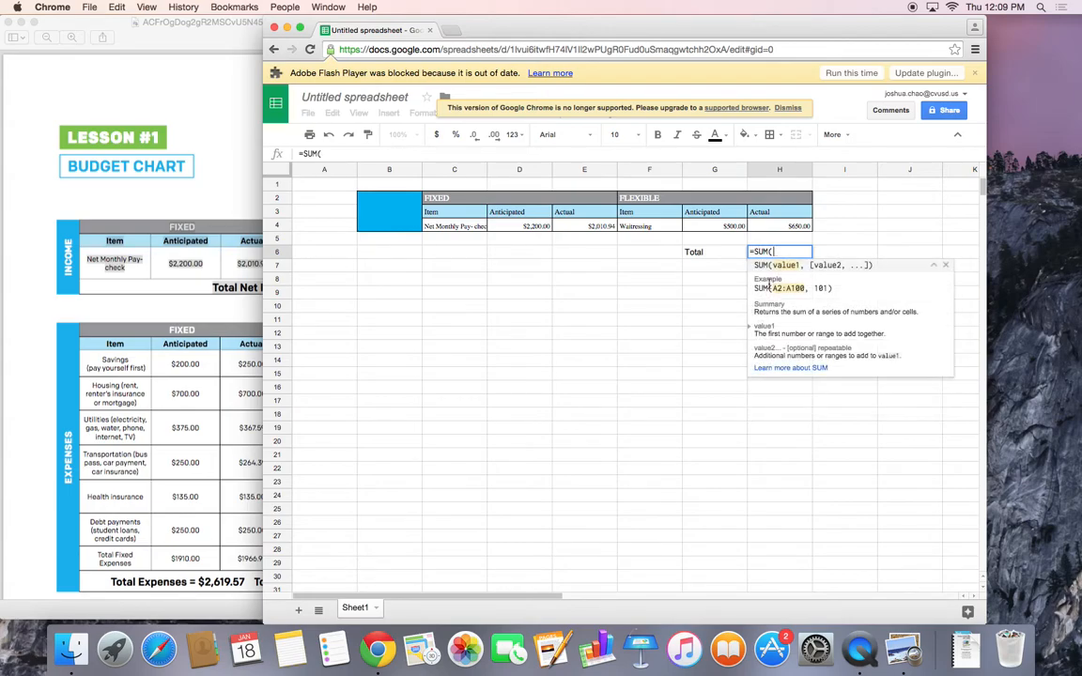
click(573, 226)
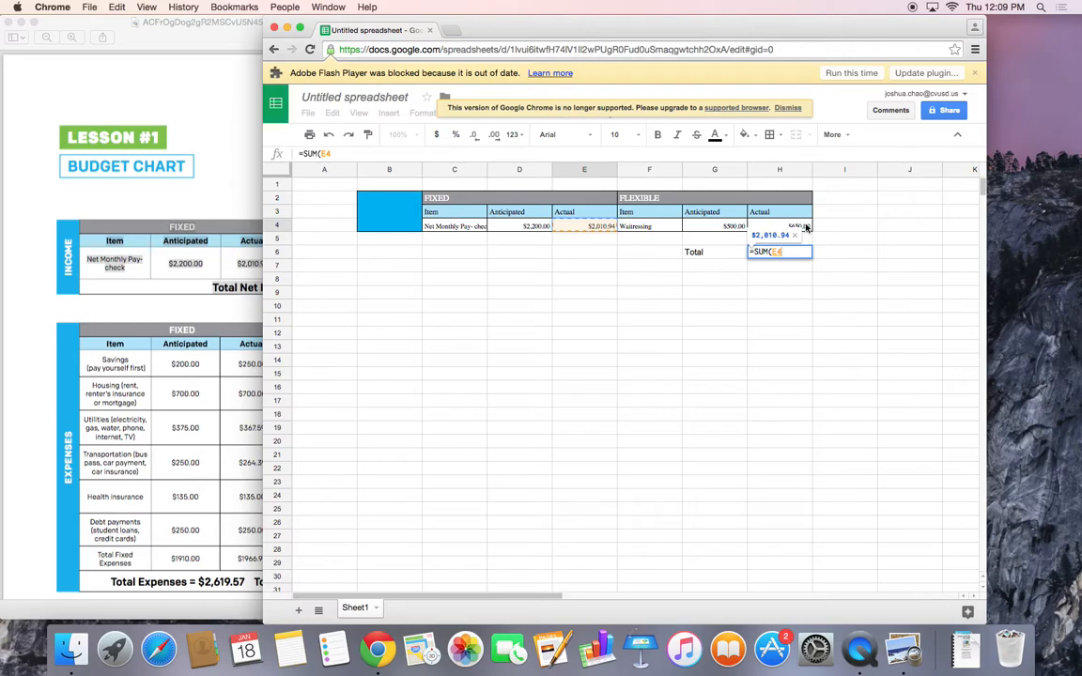
click(794, 227)
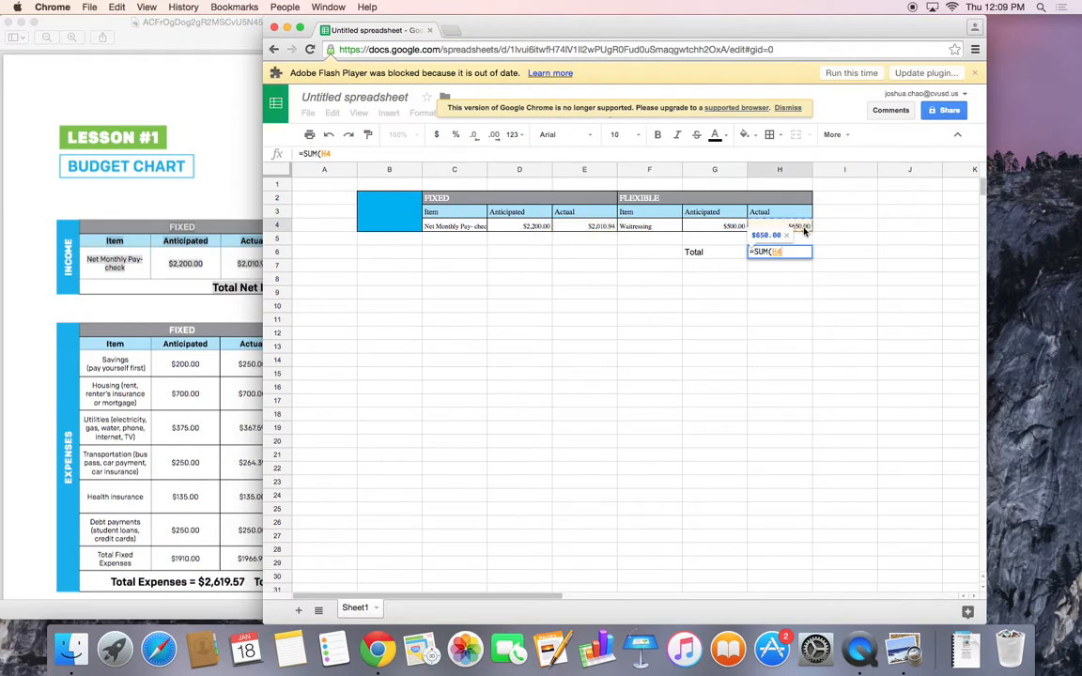
click(604, 231)
text(,)
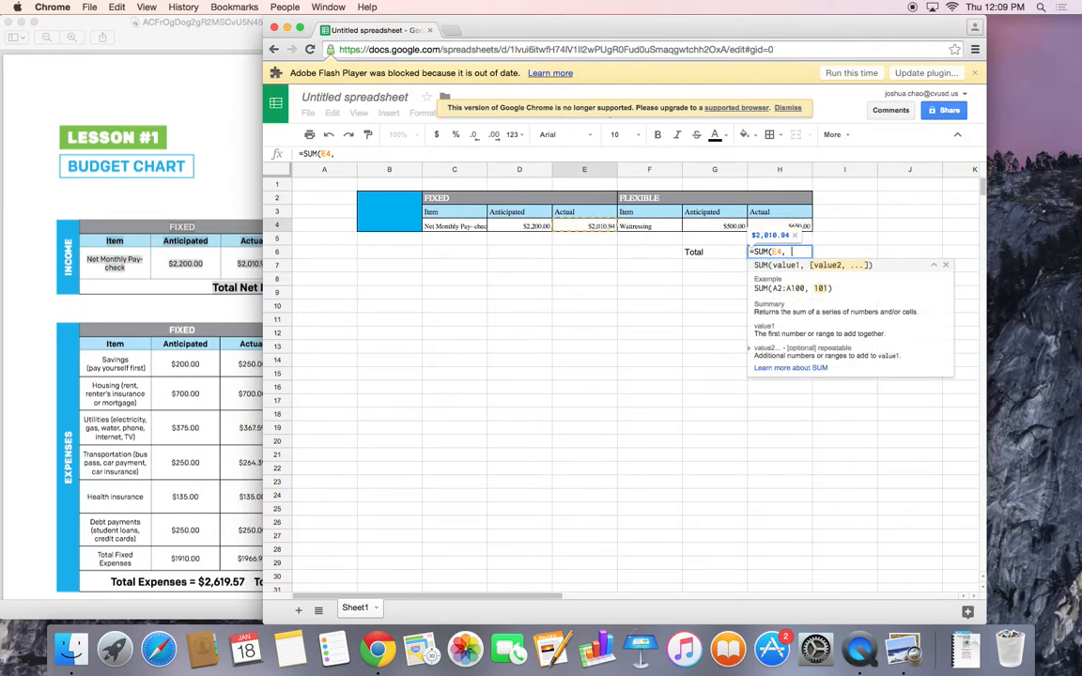
click(777, 228)
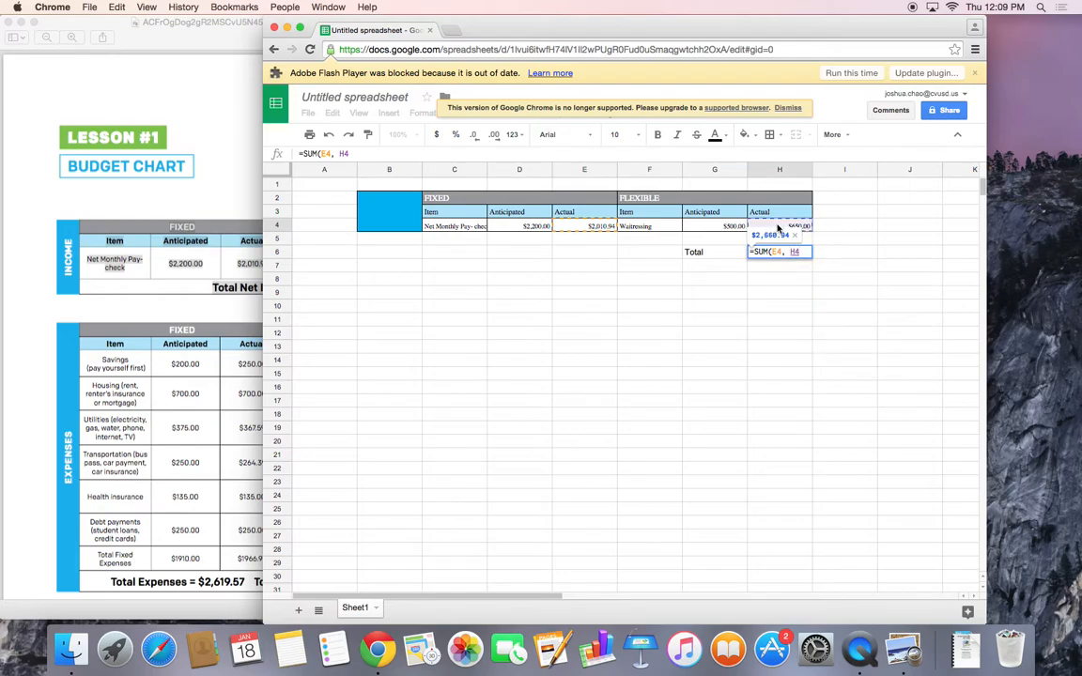
text())
key(Return)
click(789, 253)
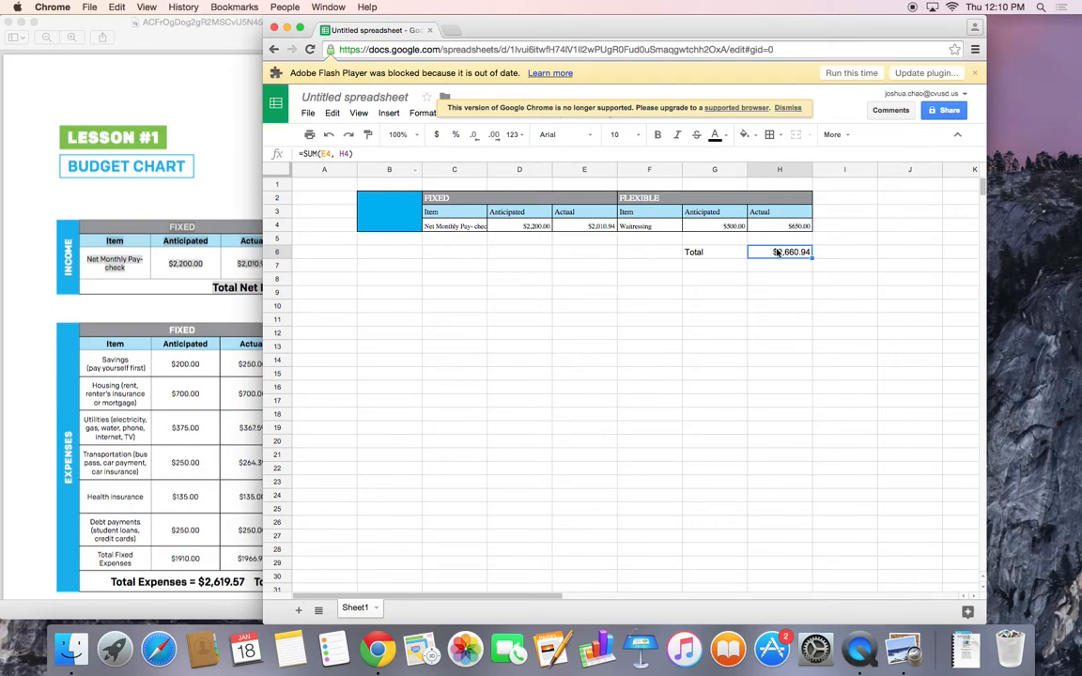
Step: Label the blue merged cell beside the income table "Income"
click(395, 211)
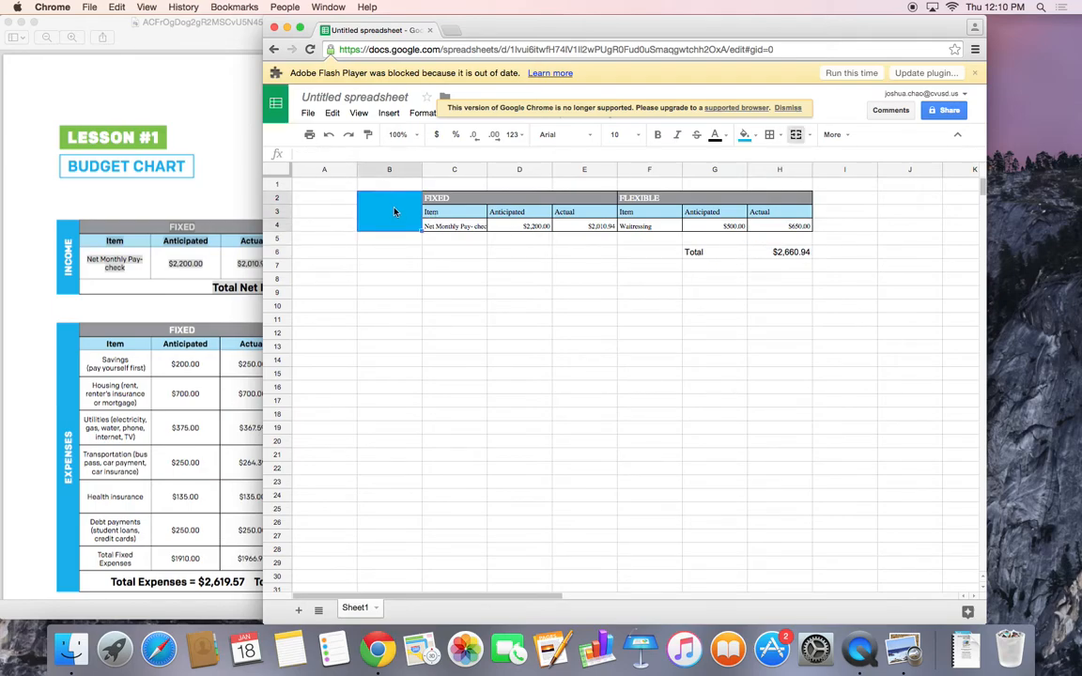
text(Income)
Step: Copy the whole expenses table, down to its Total Expenses line, from the PDF chart and paste it at cell B9
click(174, 371)
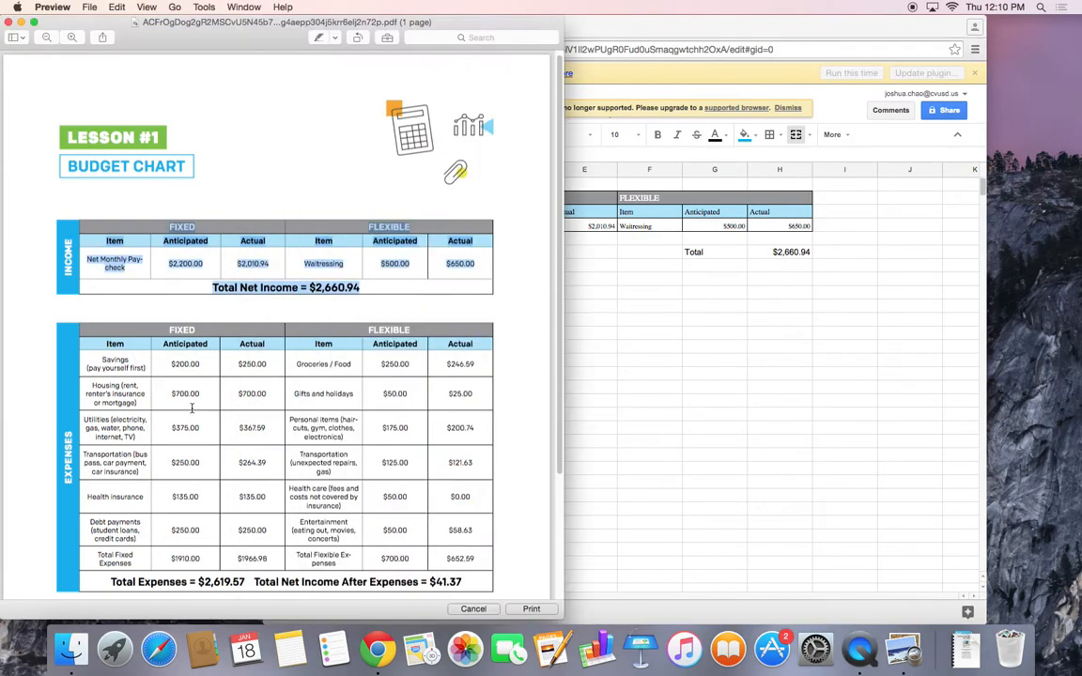
scroll(269, 372, down, 3)
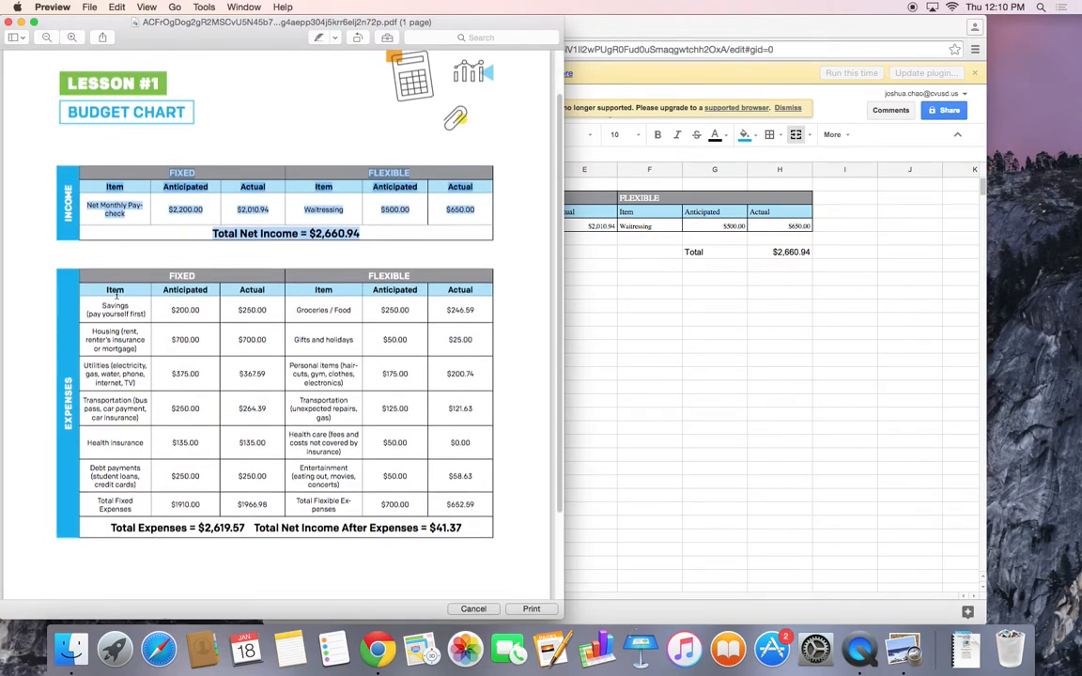
drag(68, 280, 472, 526)
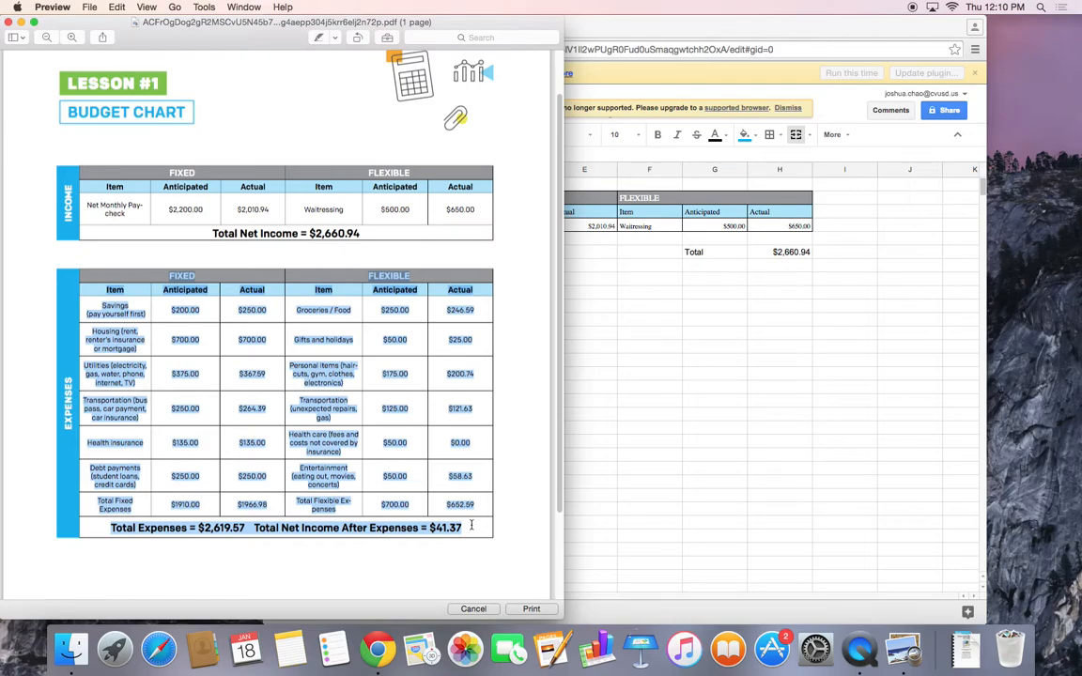
key(super+c)
click(599, 314)
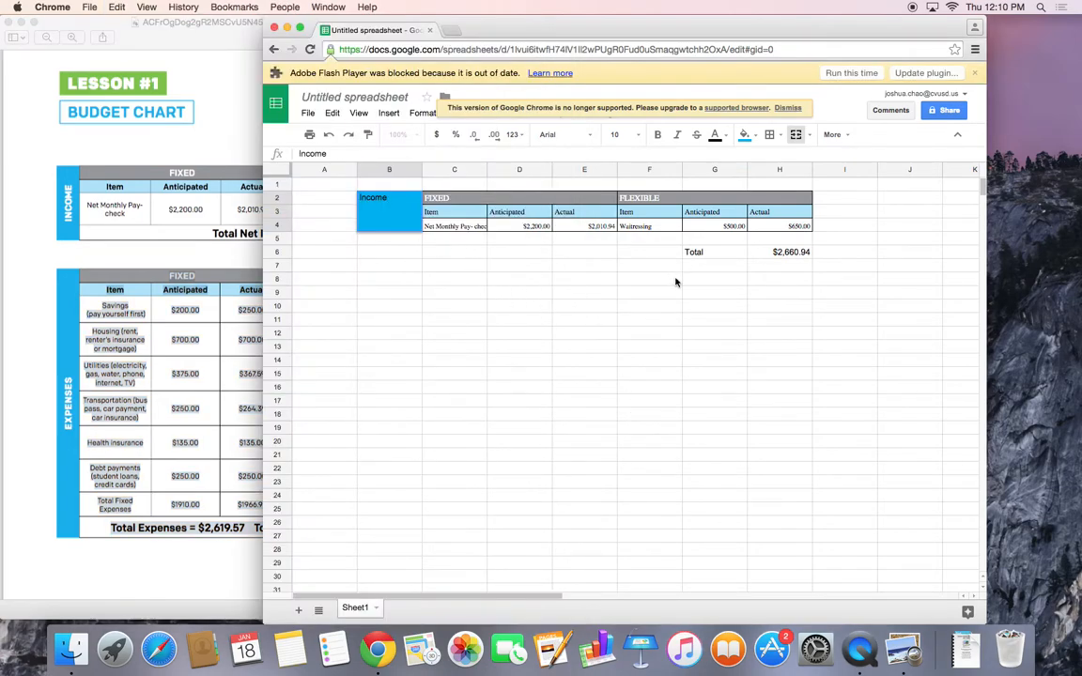
click(388, 296)
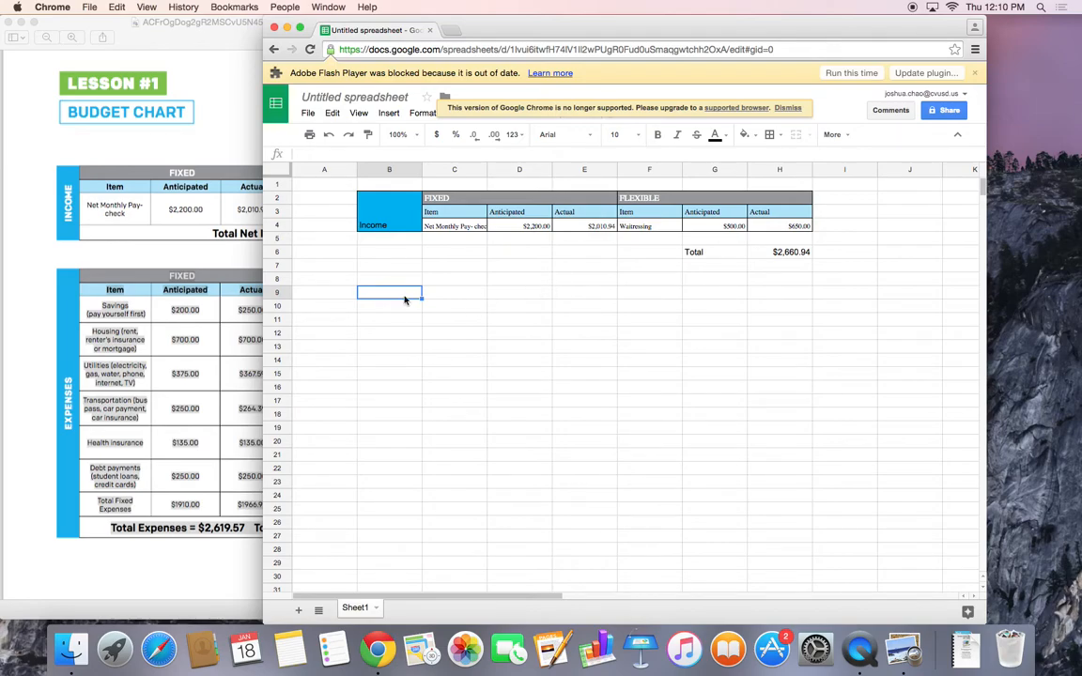
key(super+v)
key(super+v)
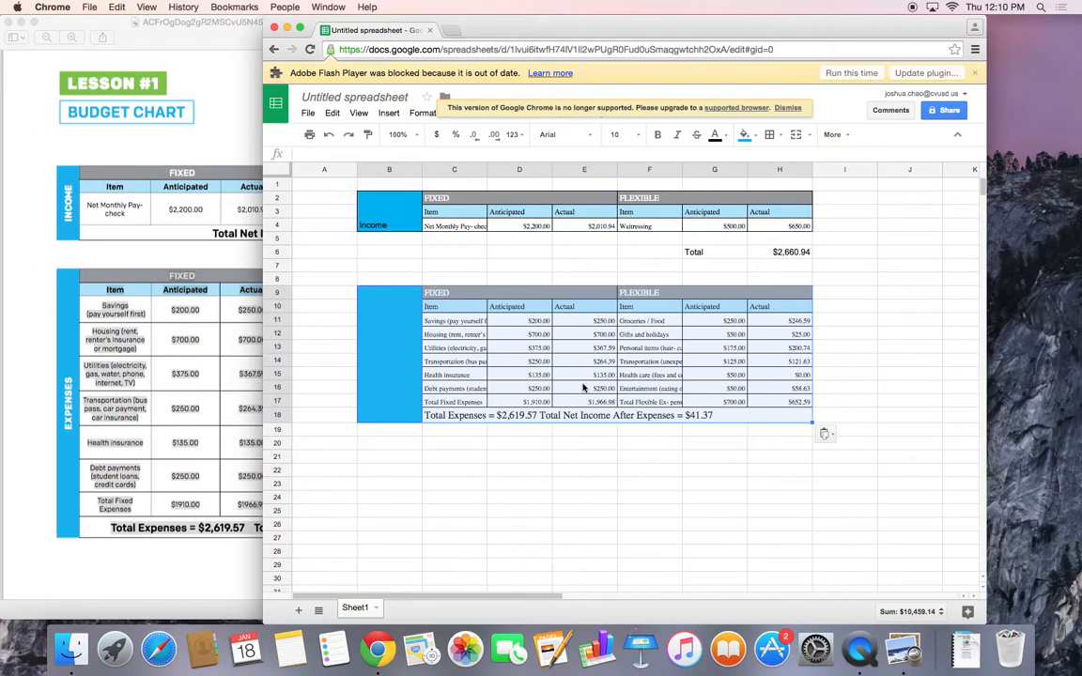
Step: Label the blue merged cell beside the expenses table "Expenses"
click(389, 347)
text(Expenses)
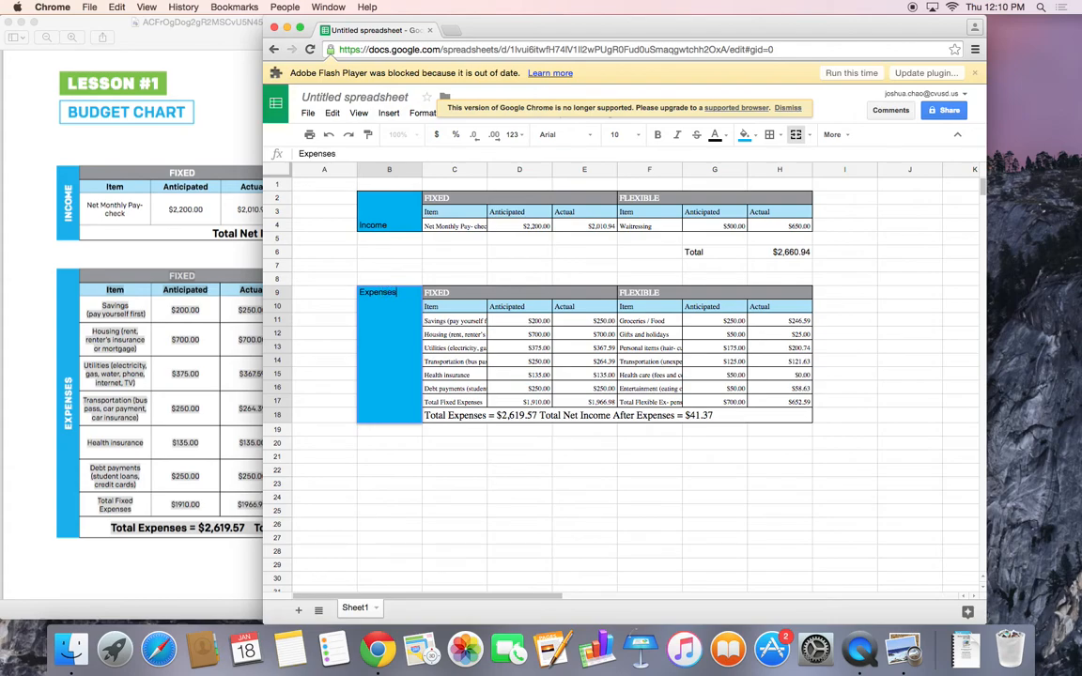
click(515, 425)
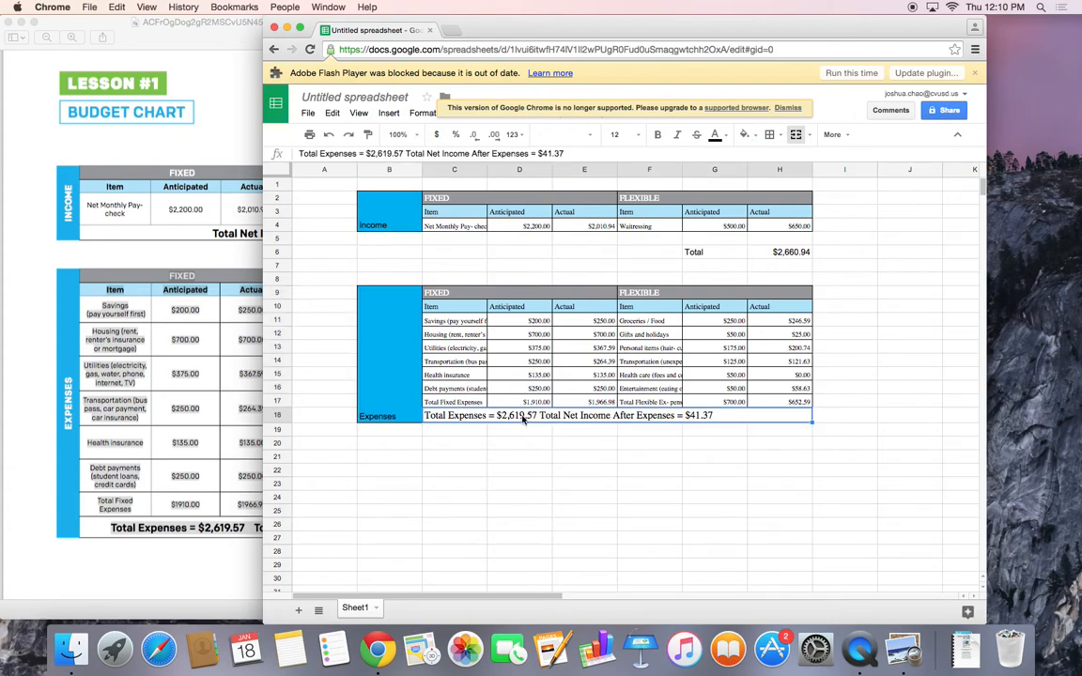
Step: Delete row 18, which holds the pasted Total Expenses and Total Net Income After Expenses text
click(277, 416)
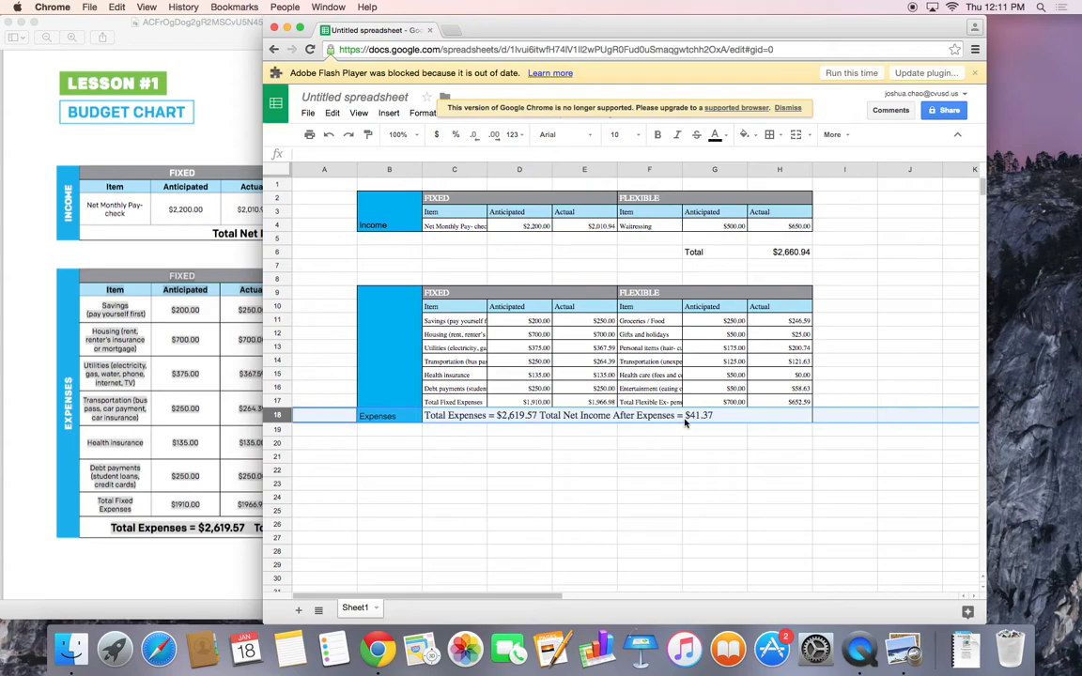
right_click(280, 417)
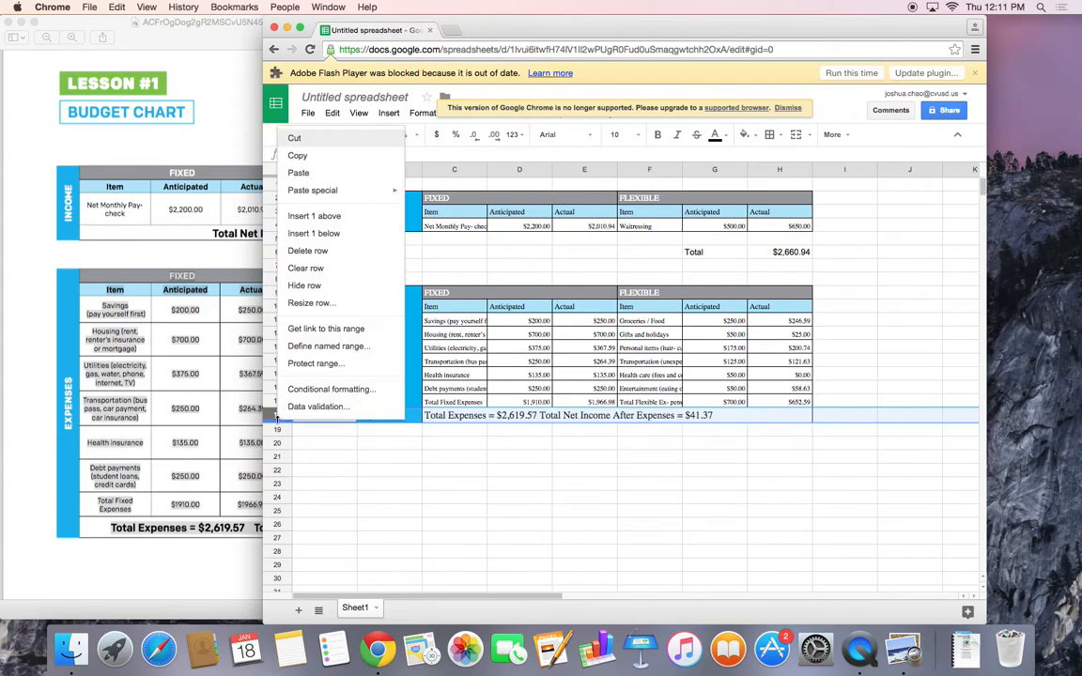
click(327, 256)
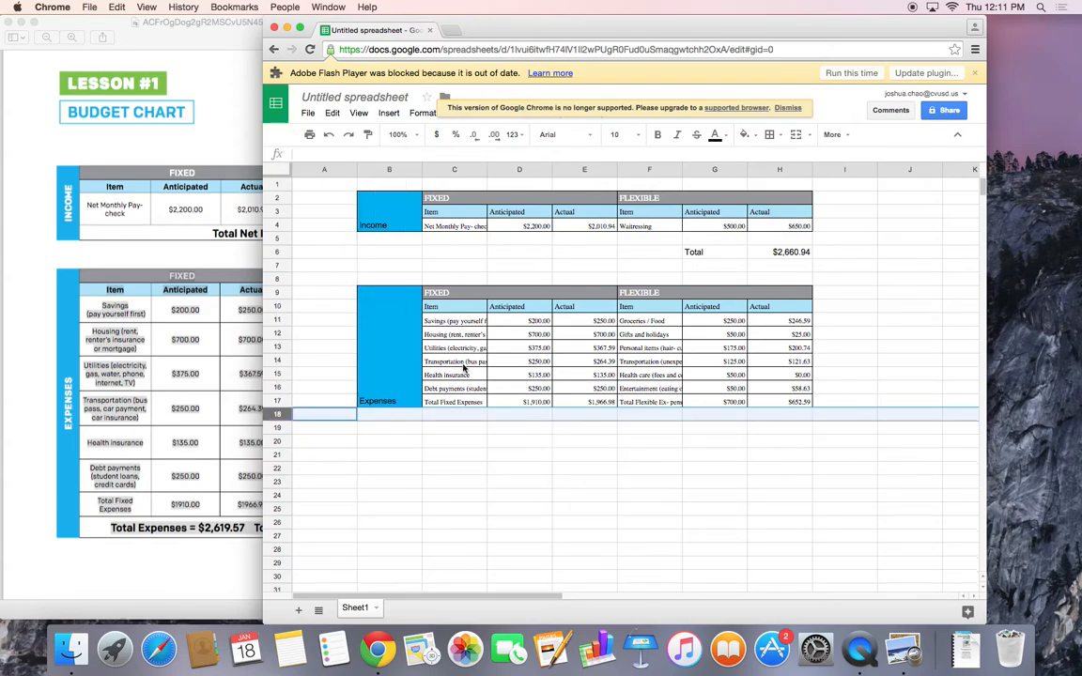
Step: Enter the label "Total" in cell B18 directly below the expenses table
click(432, 415)
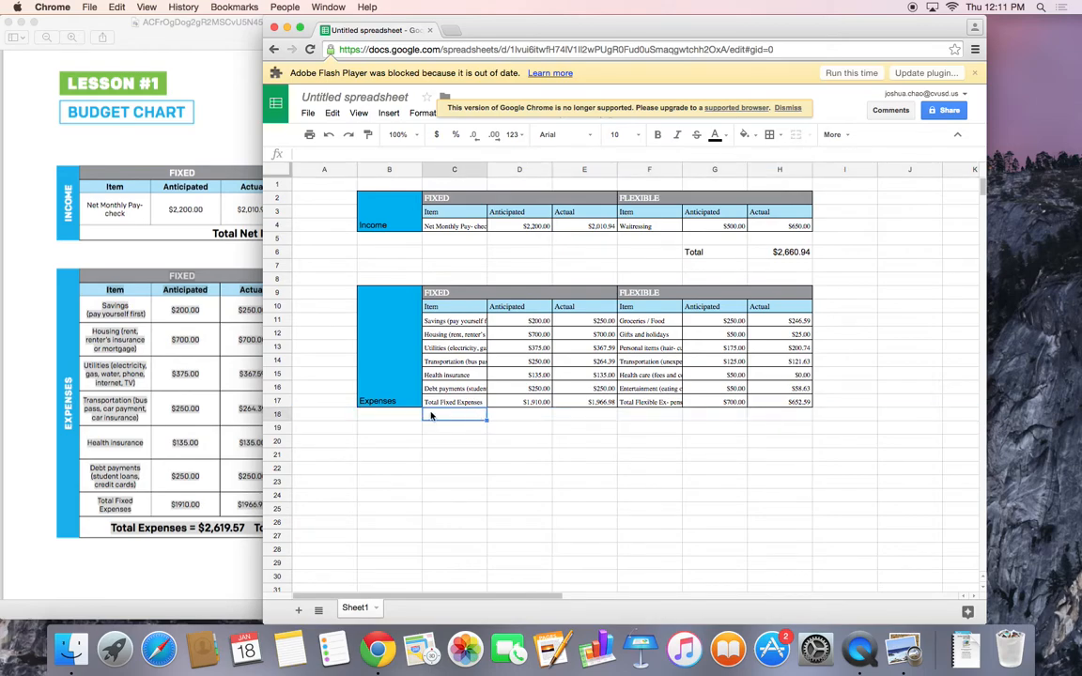
click(394, 418)
text(Total)
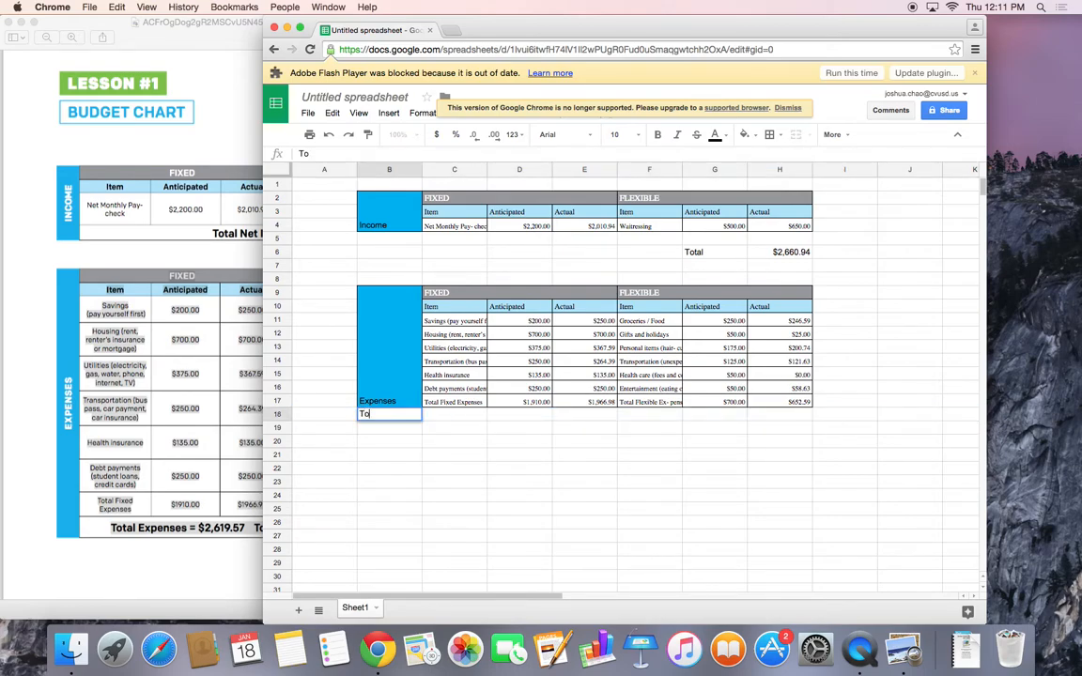
Step: Sum the fixed Anticipated expenses, range D11:D18, with the SUM function in cell D19
click(529, 414)
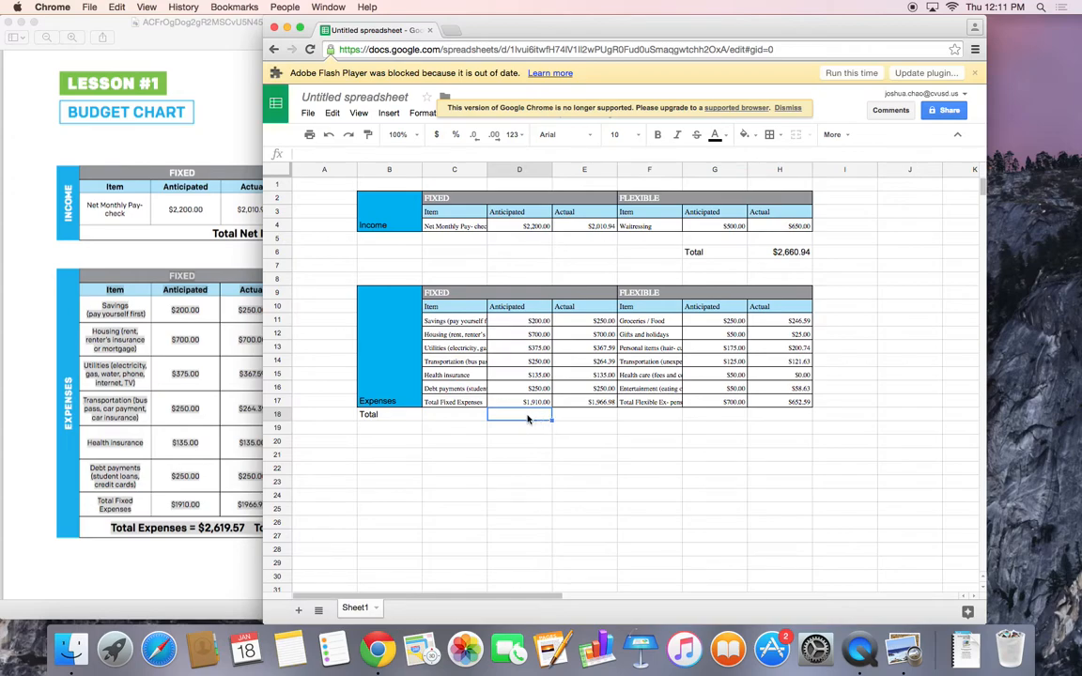
drag(517, 419, 523, 326)
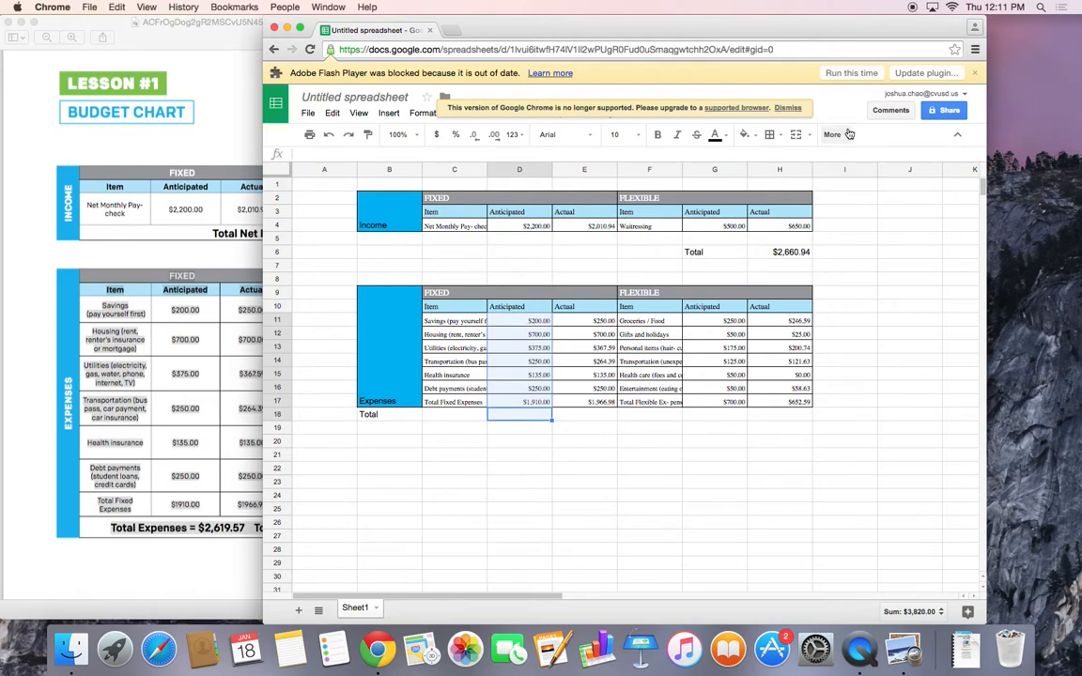
click(845, 137)
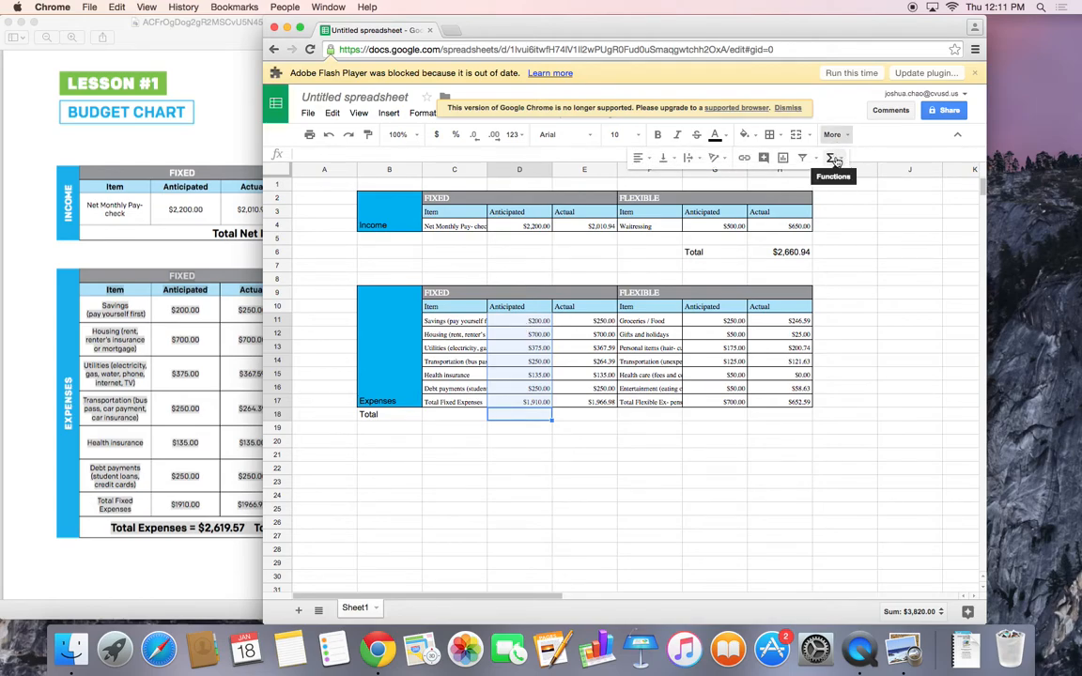
click(834, 160)
click(907, 179)
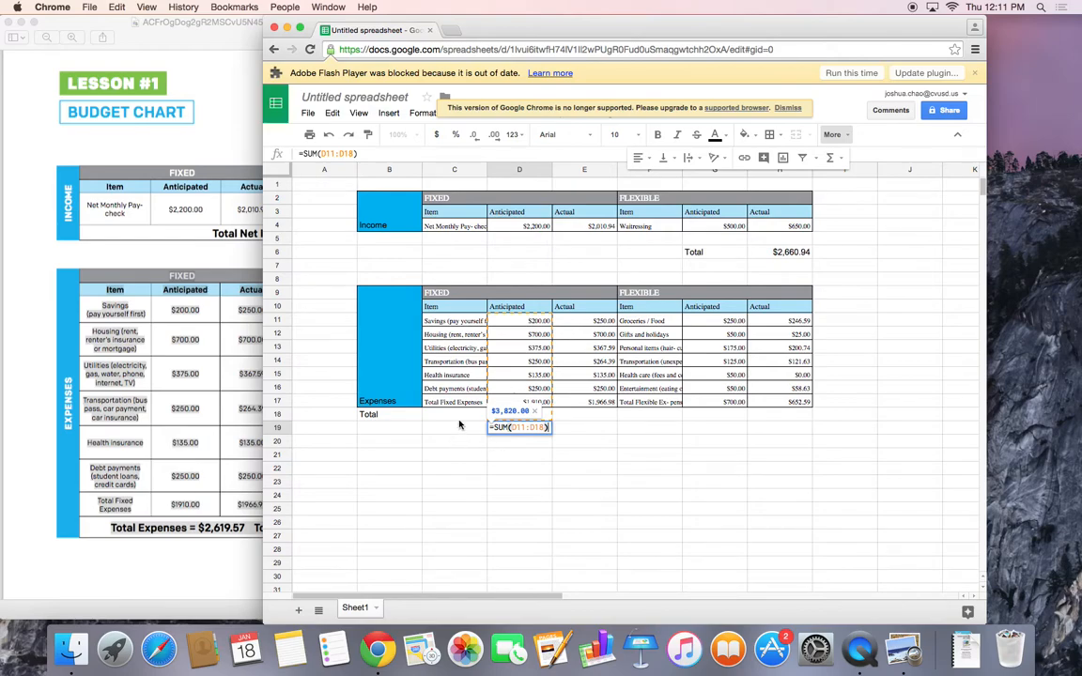
key(Return)
click(528, 417)
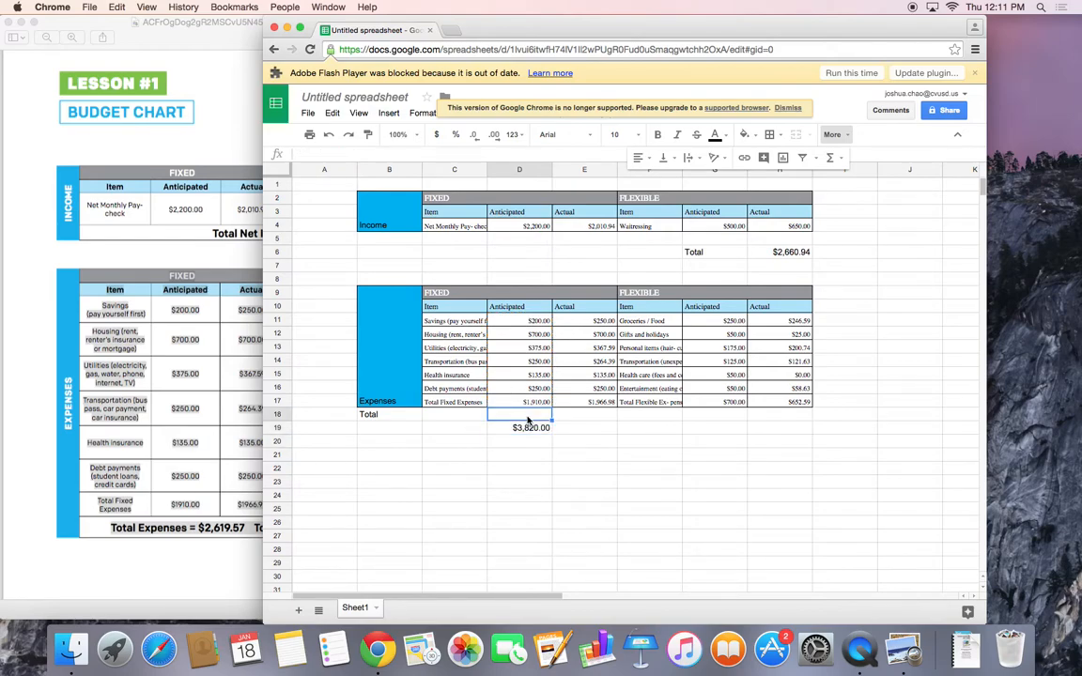
Step: Clear the label from cell B18 and enter "Total" in cell B19, in the same row as the expenses sum
click(382, 417)
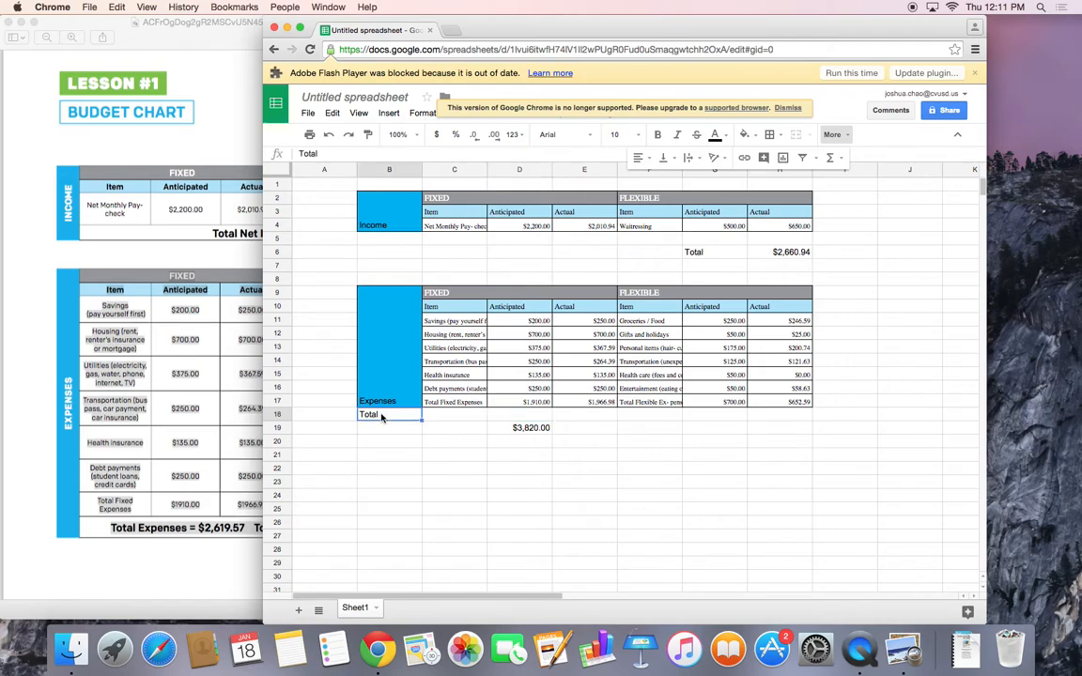
double_click(381, 418)
key(BackSpace)
key(BackSpace)
key(BackSpace)
key(BackSpace)
key(BackSpace)
click(379, 431)
text(Total)
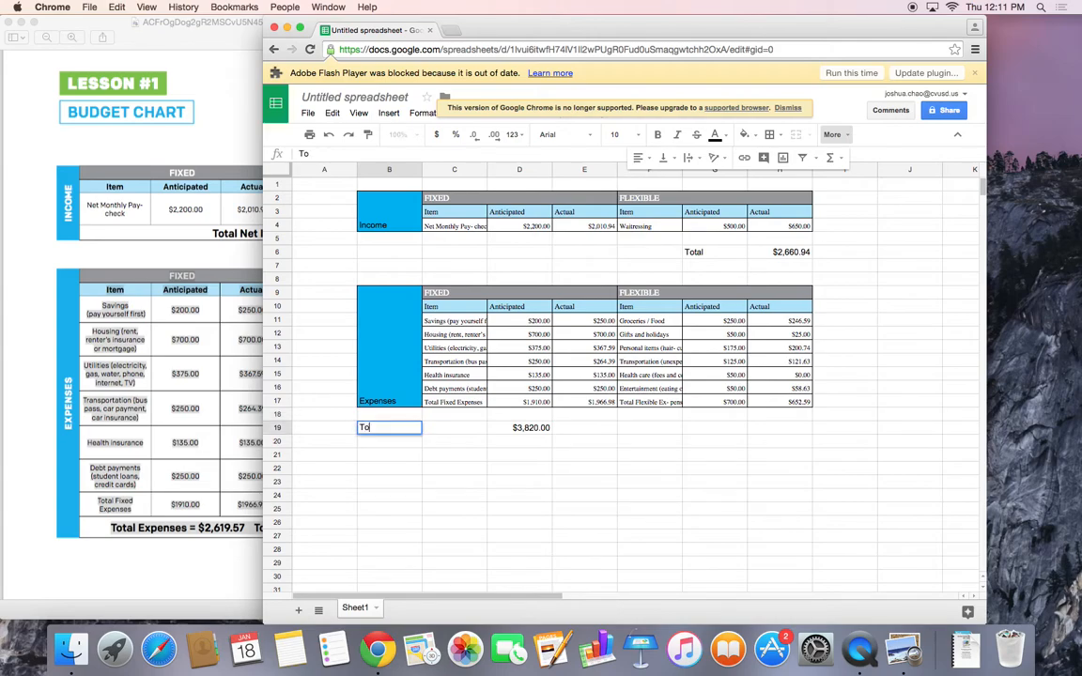
Step: Confirm the "Total" label in cell B19 and check the SUM formula in cell D19
click(482, 443)
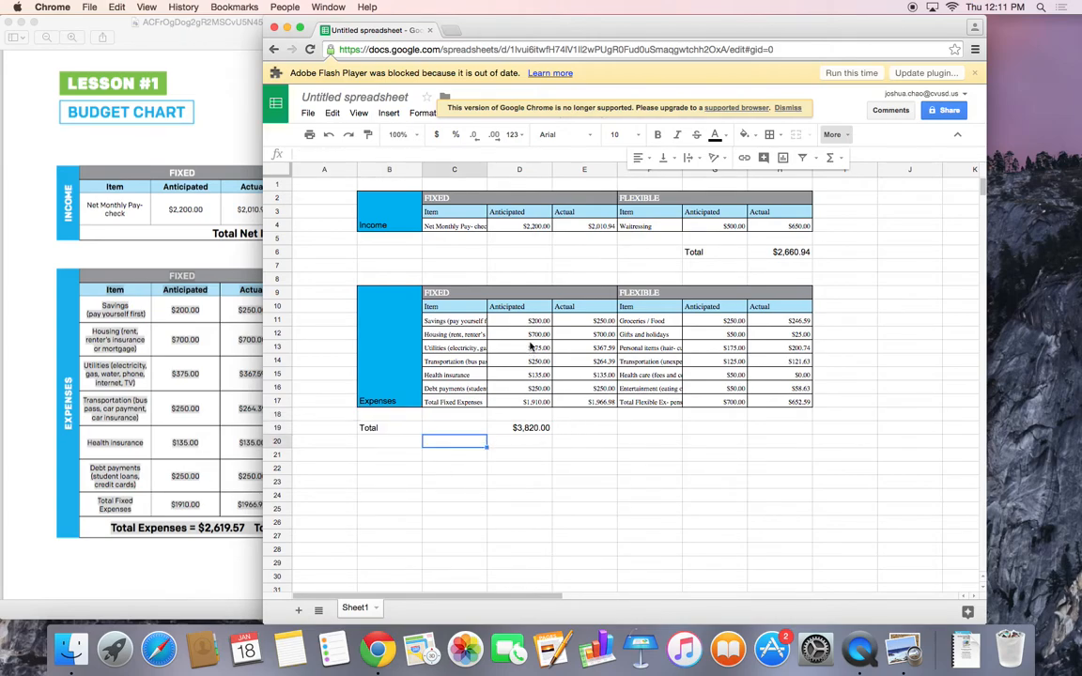
click(526, 428)
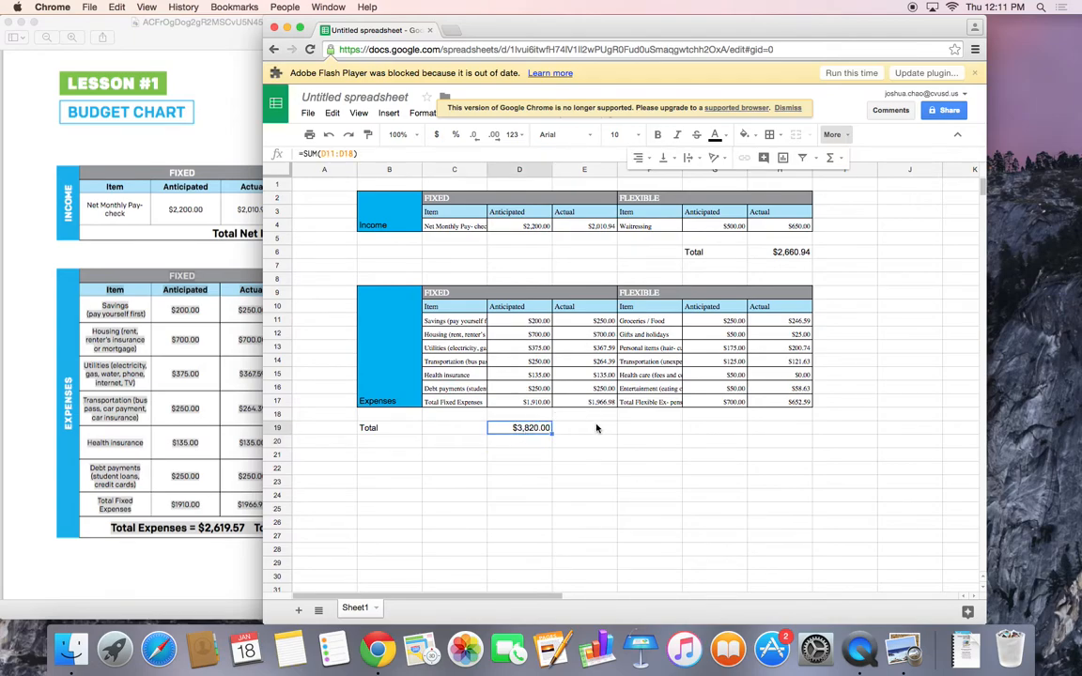
key(Right)
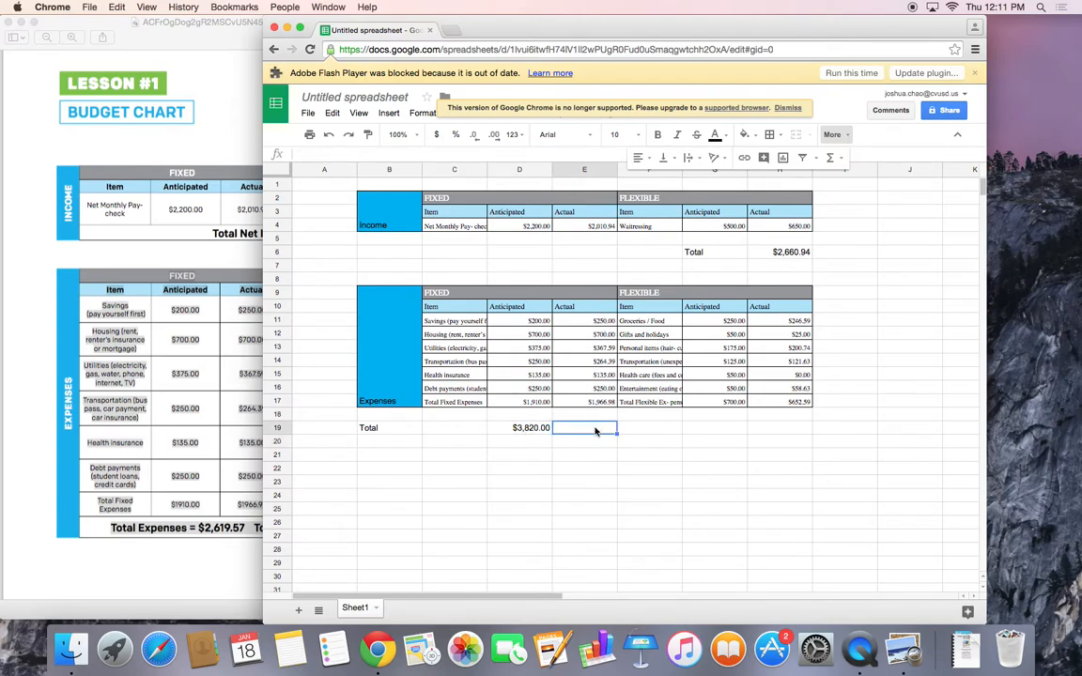
click(779, 431)
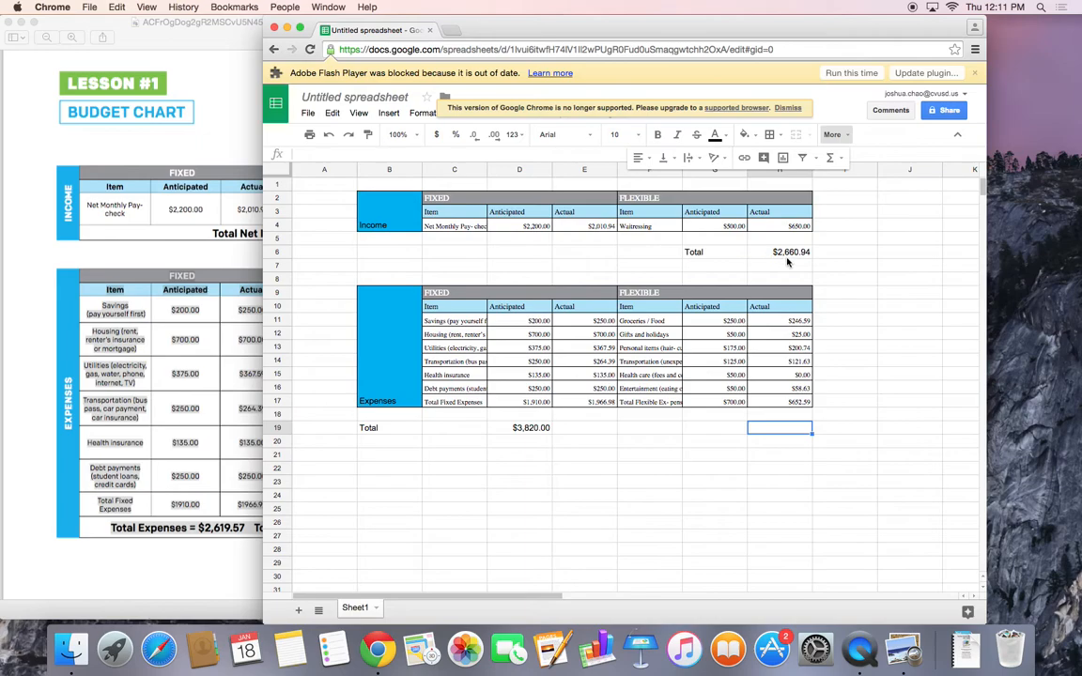
click(769, 458)
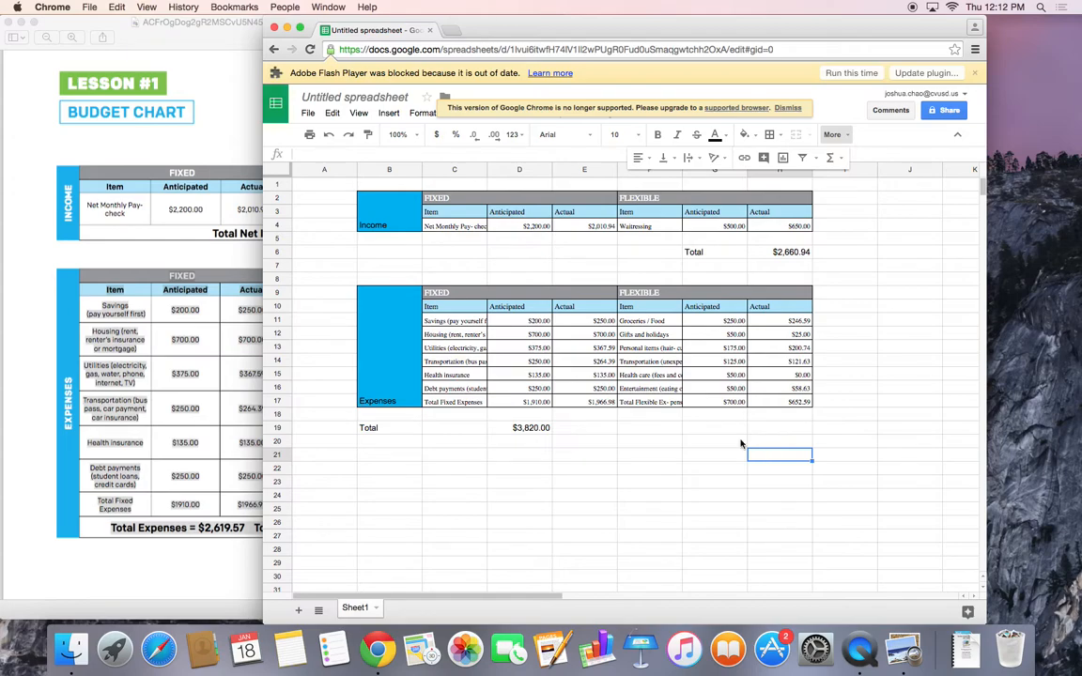
Step: Enter the label "final Balance" in cell B24, several rows below the expenses total
click(389, 496)
text(B)
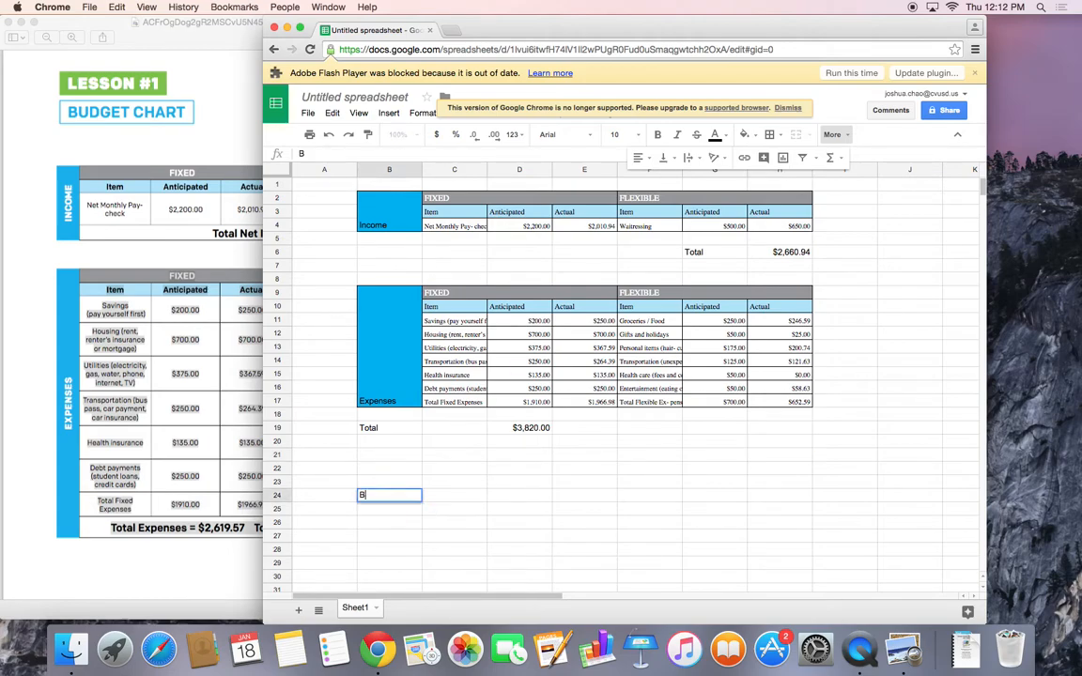
key(BackSpace)
key(BackSpace)
key(BackSpace)
text(final Balance)
click(775, 483)
click(773, 500)
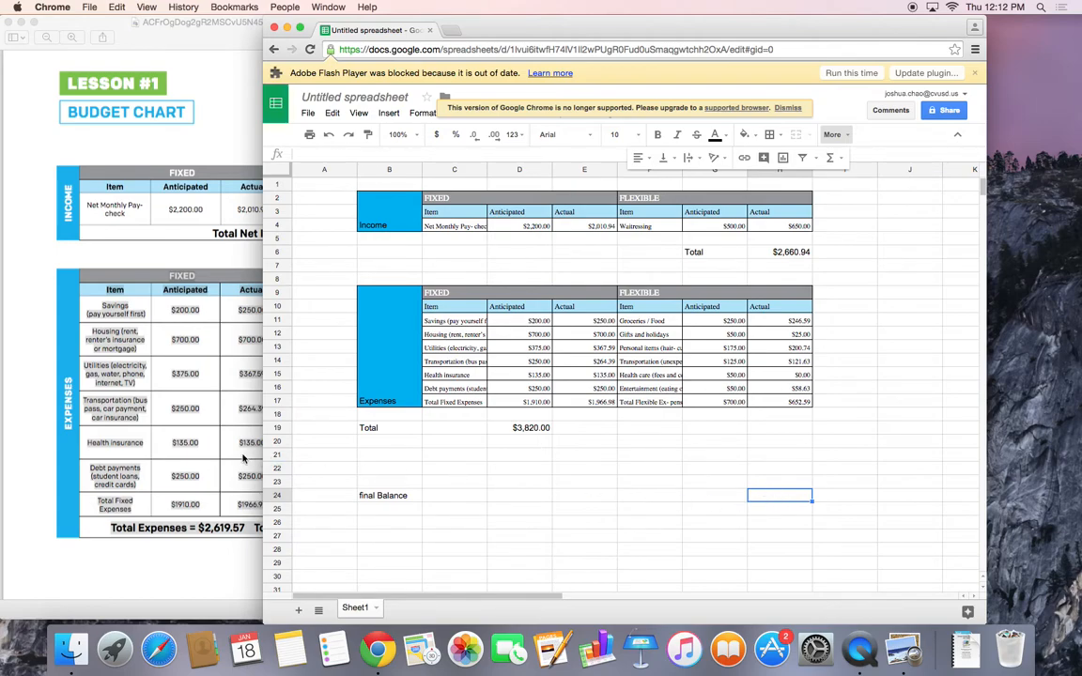
Step: Compare the spreadsheet with the Total Expenses and Total Net Income After Expenses line of the PDF budget chart in Preview
click(219, 411)
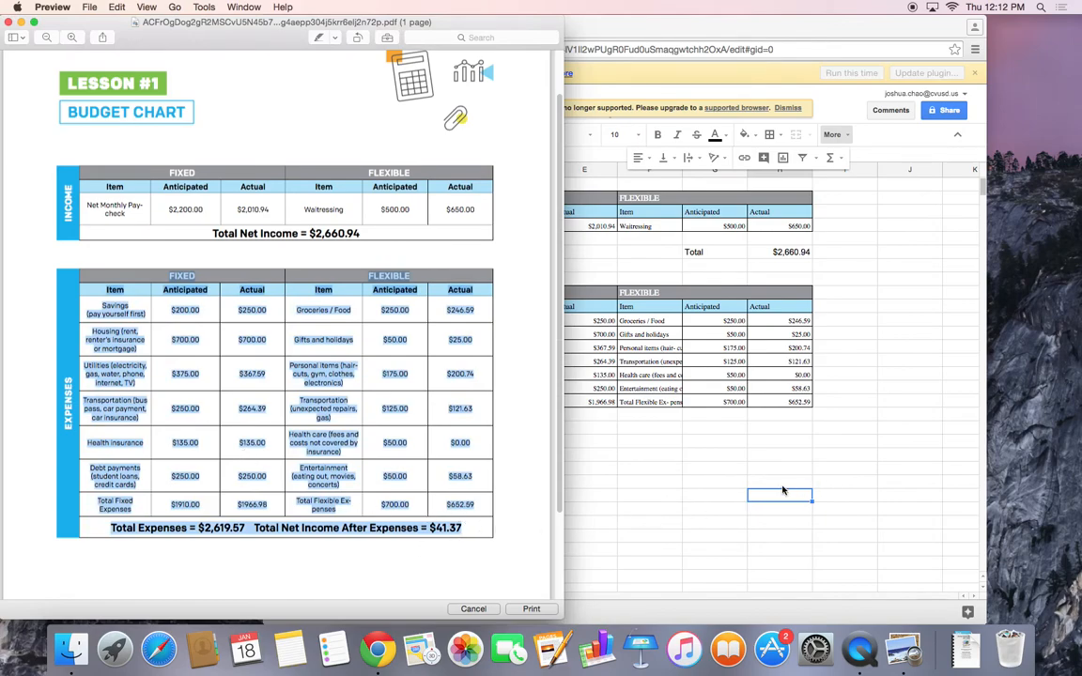
click(776, 496)
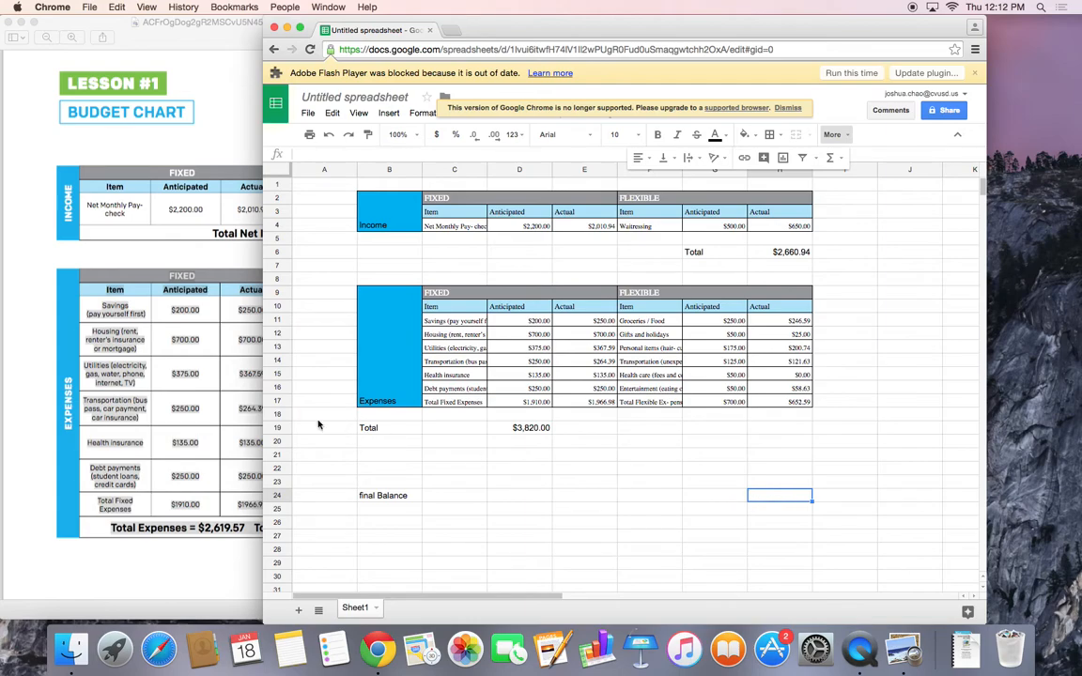
click(225, 420)
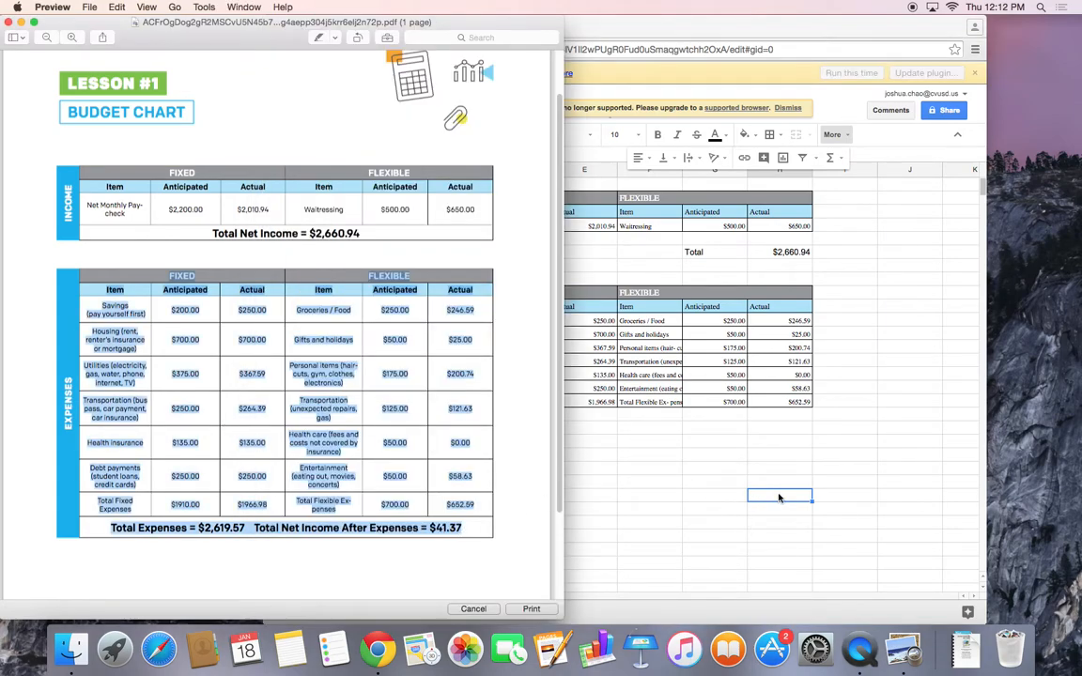
click(778, 498)
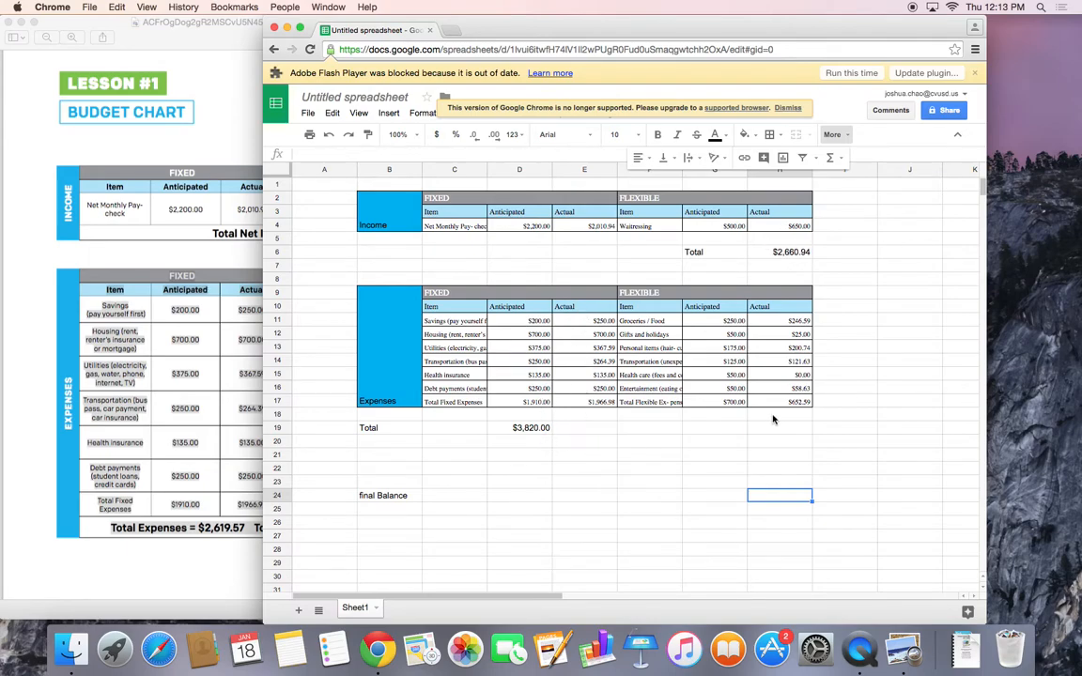
Step: Sum the fixed Actual expenses, range E11:E18, with the SUM function in cell E19
click(584, 428)
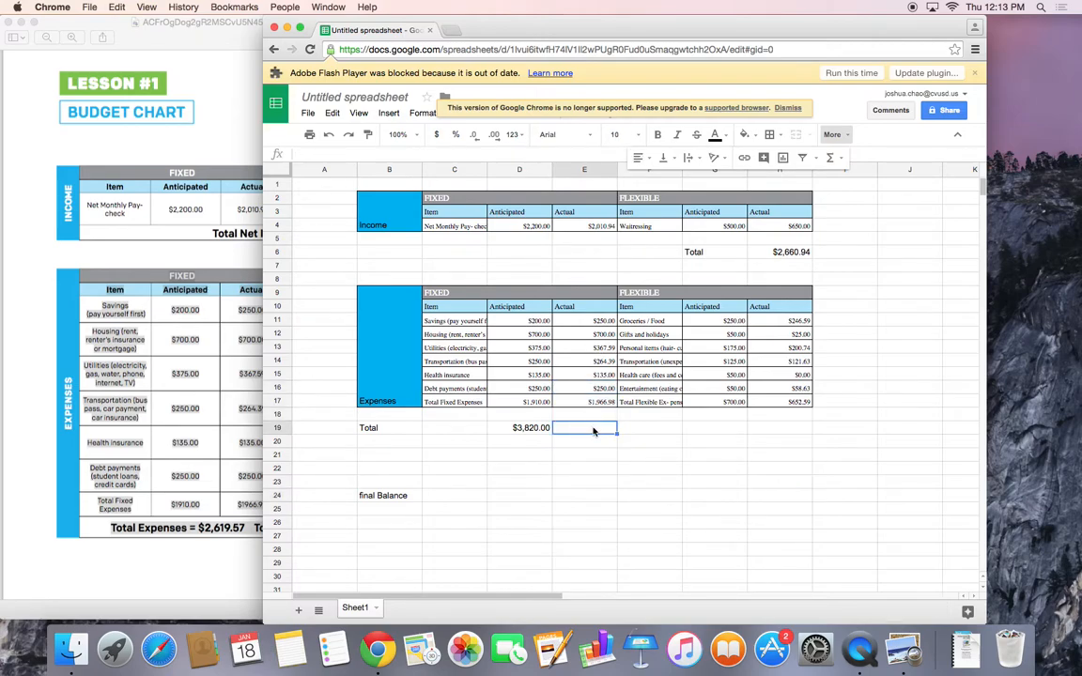
click(785, 428)
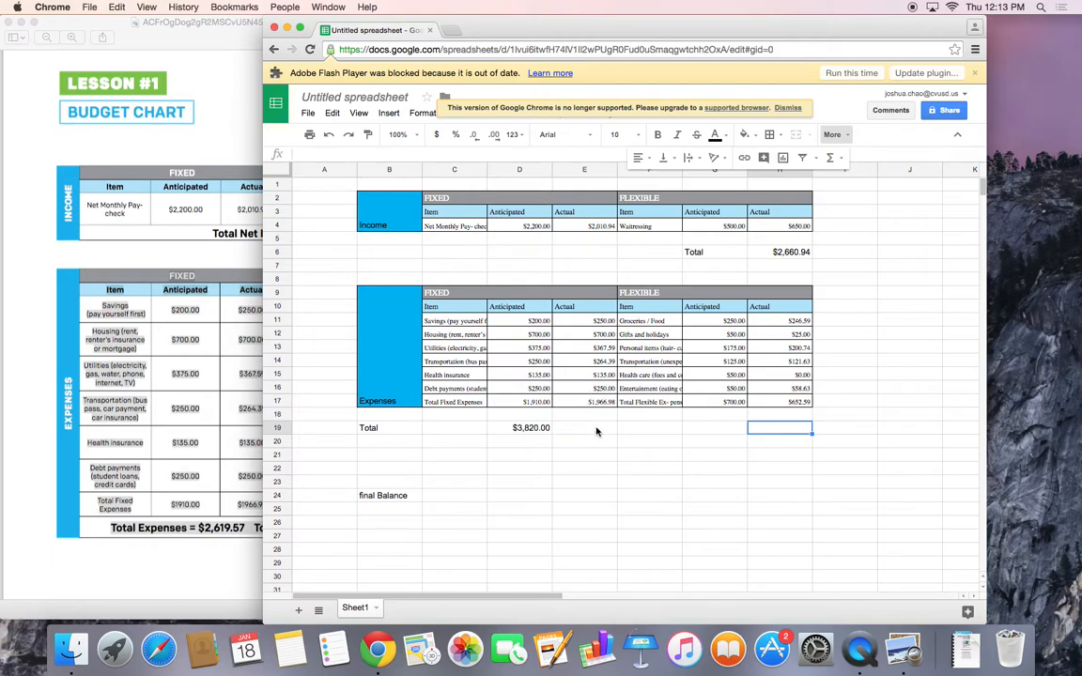
drag(596, 419, 596, 321)
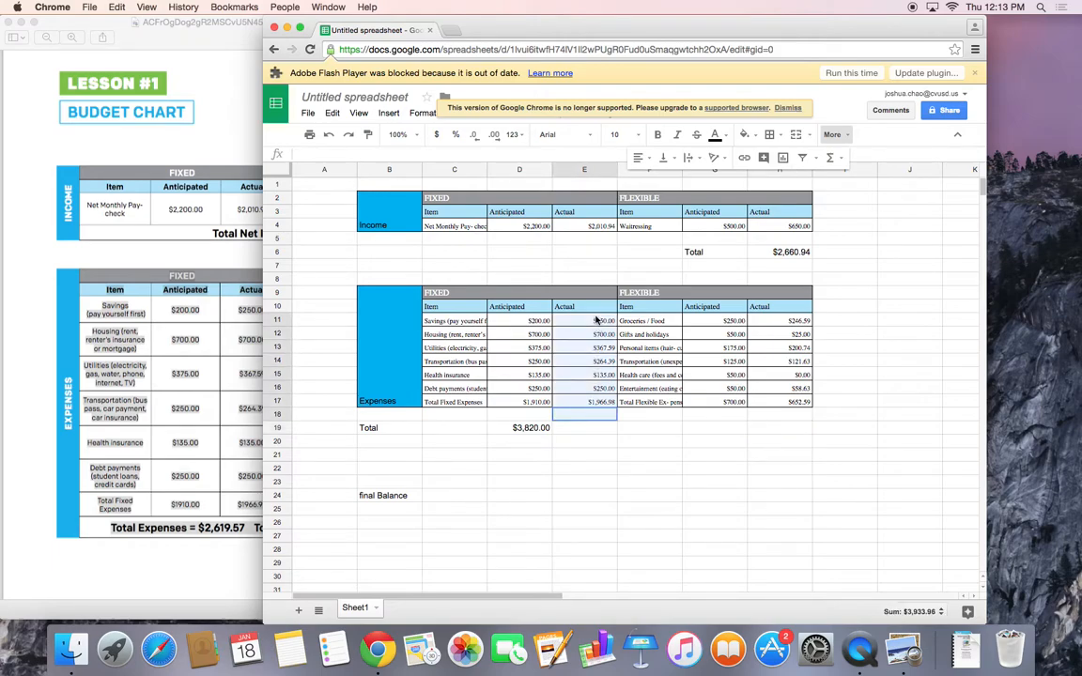
click(844, 160)
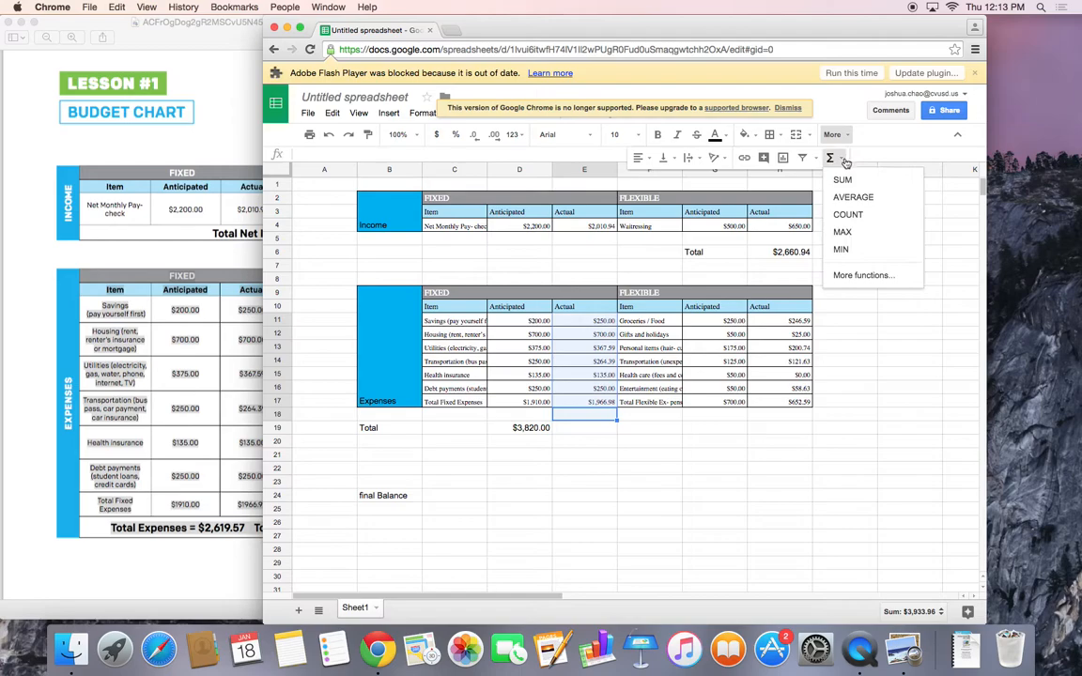
click(860, 180)
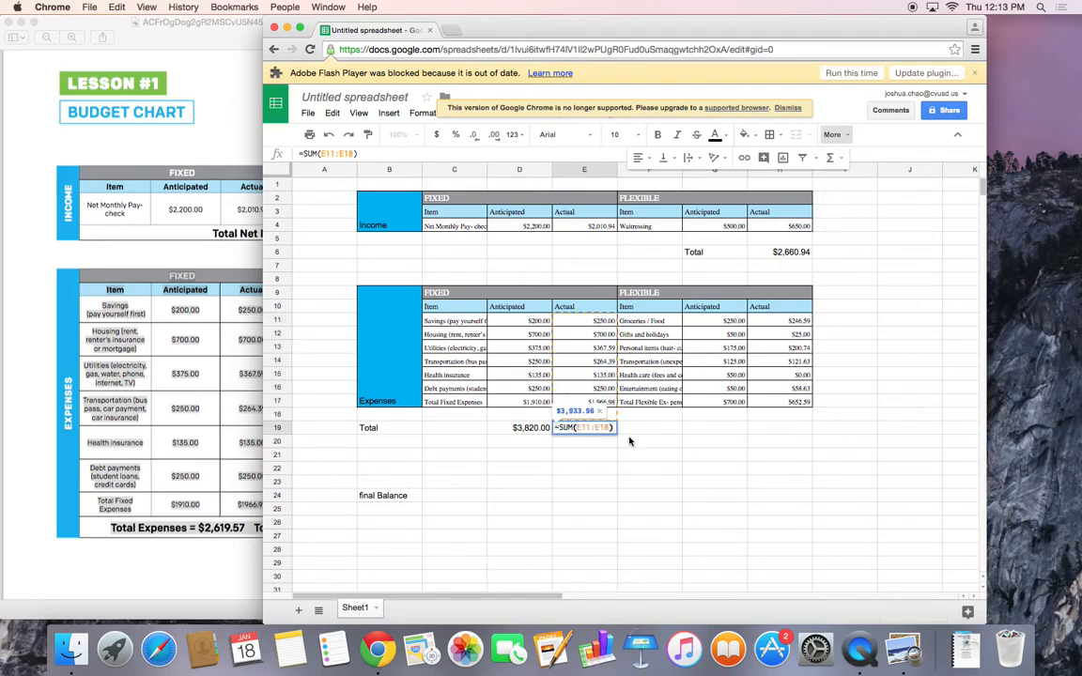
key(Return)
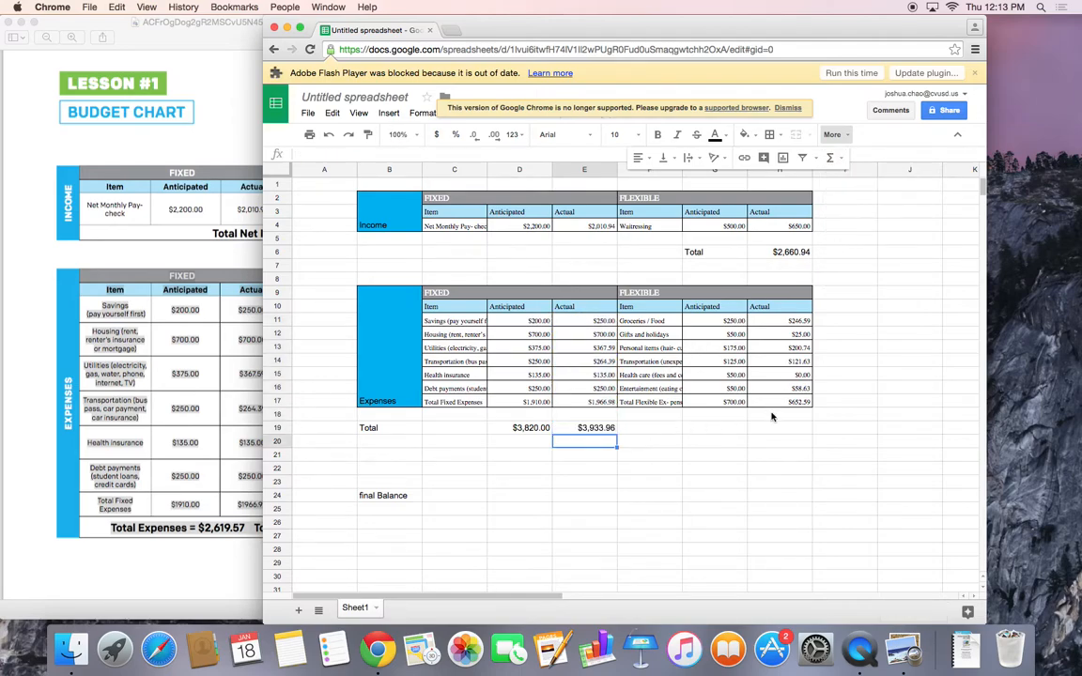
Step: Sum the flexible Actual expenses, range H11:H18, with the SUM function in cell H19
drag(794, 420, 797, 321)
click(843, 163)
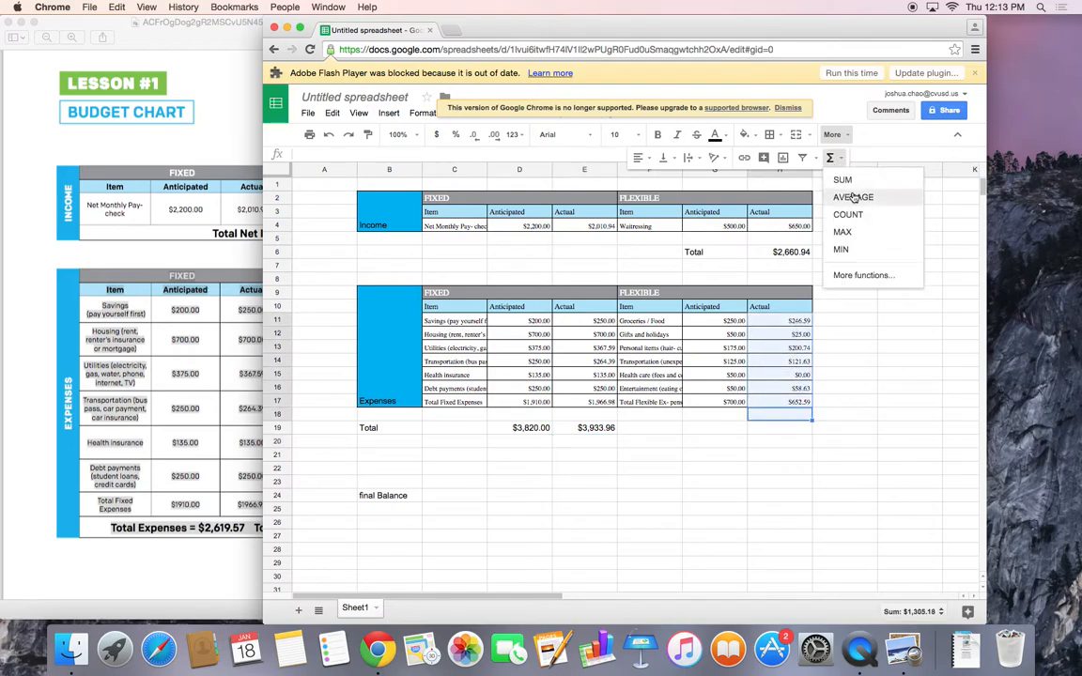
click(852, 180)
click(594, 432)
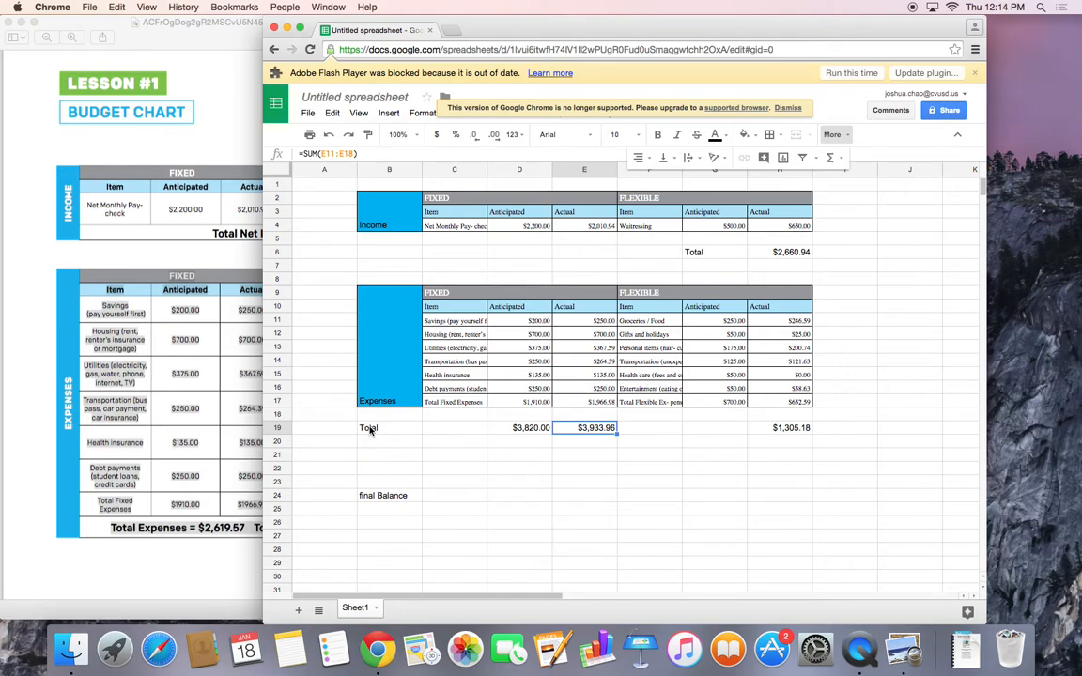
Step: Enter the label "Total Expenses" in cell B21, two rows below the Total row
click(370, 455)
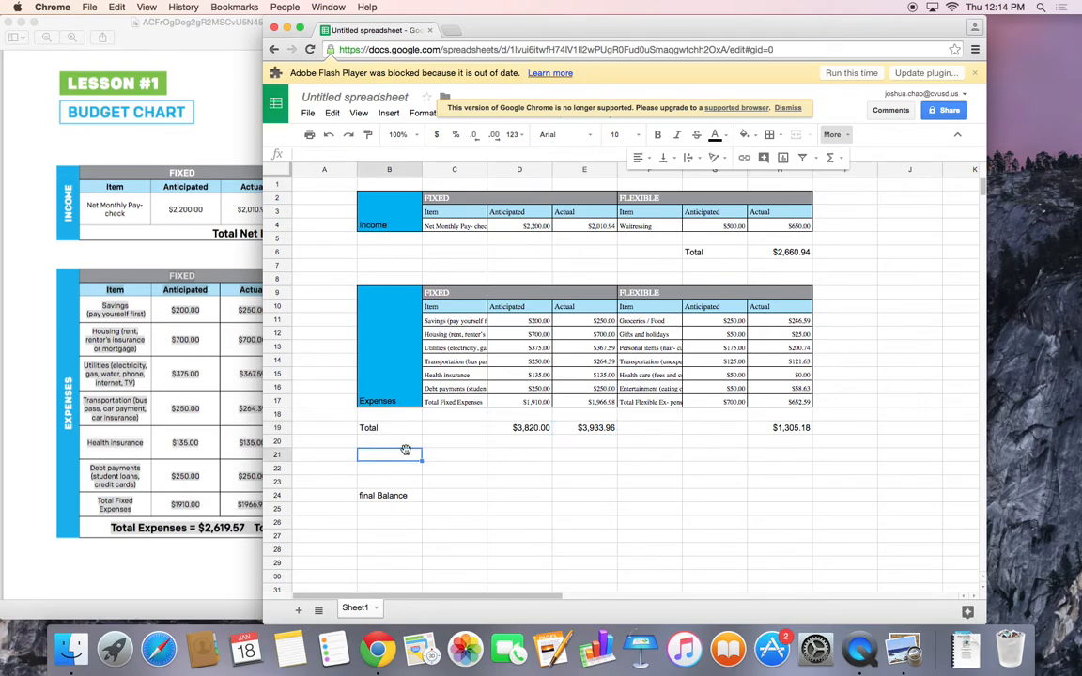
text(Total Expenses)
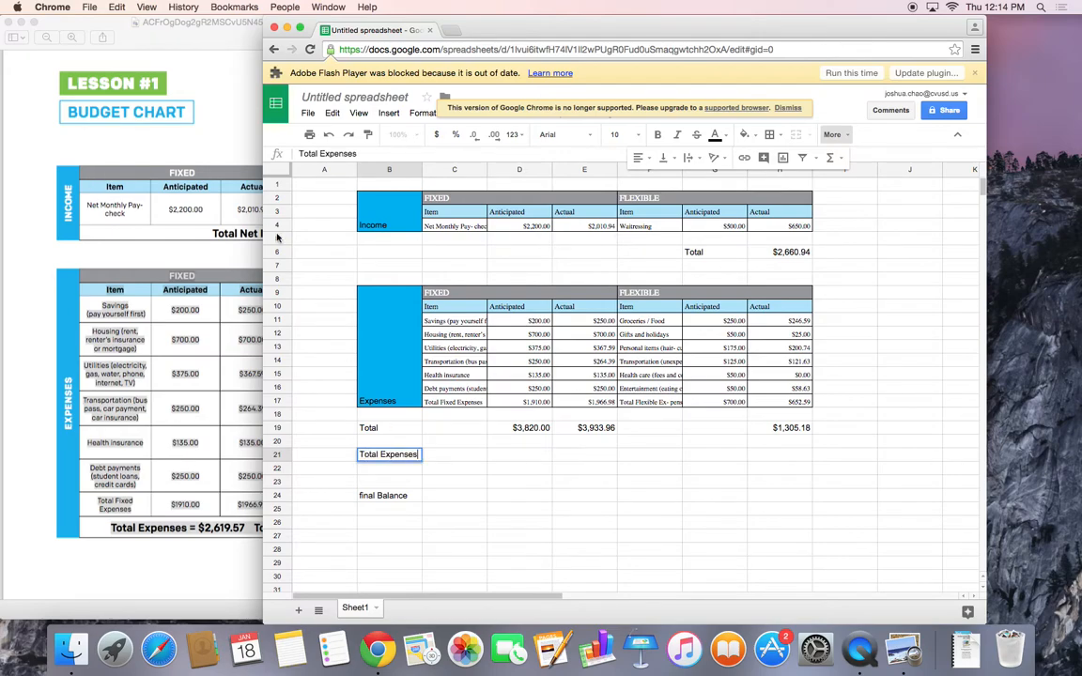
click(780, 457)
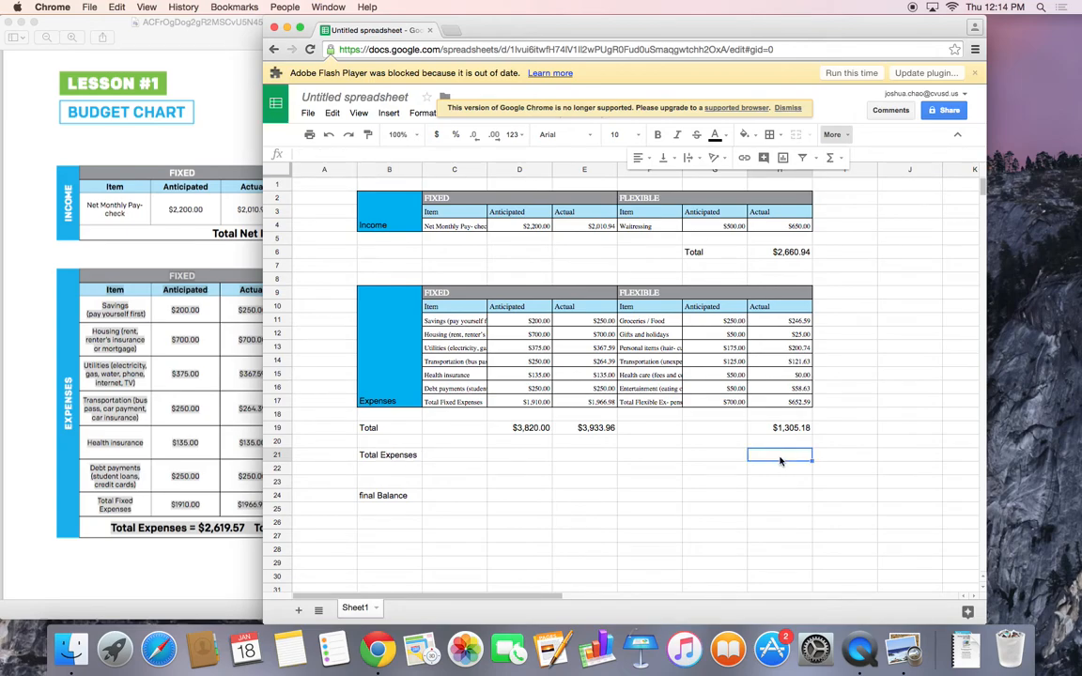
Step: Add the fixed and flexible Actual sums in cell H21 with a SUM formula of E19 and H19
text(=)
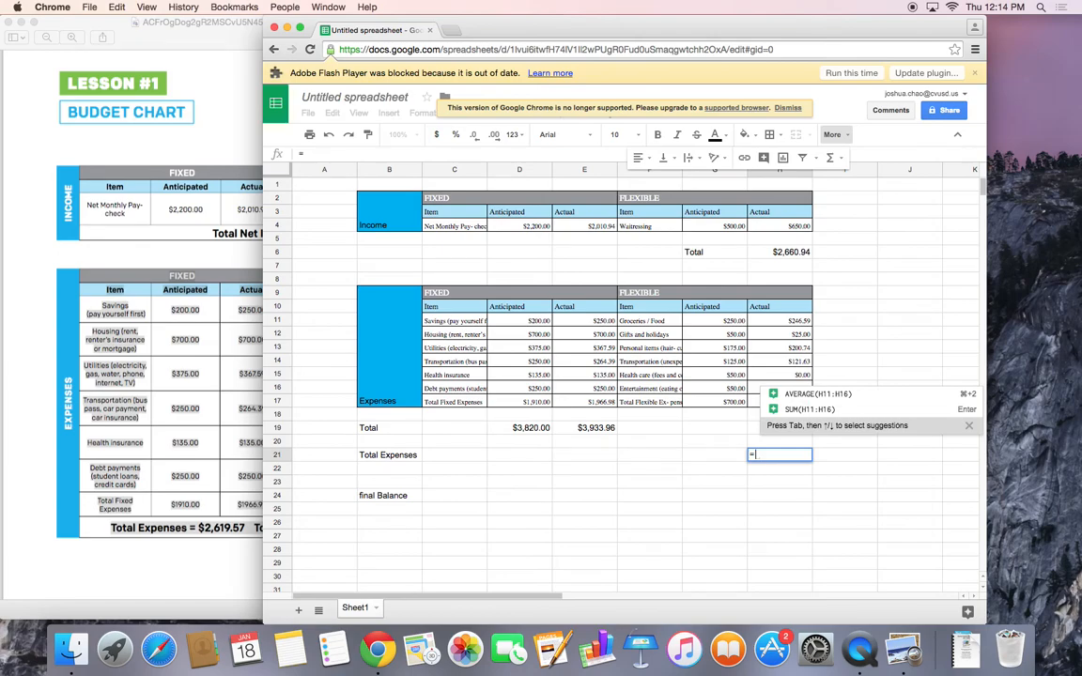
key(Up)
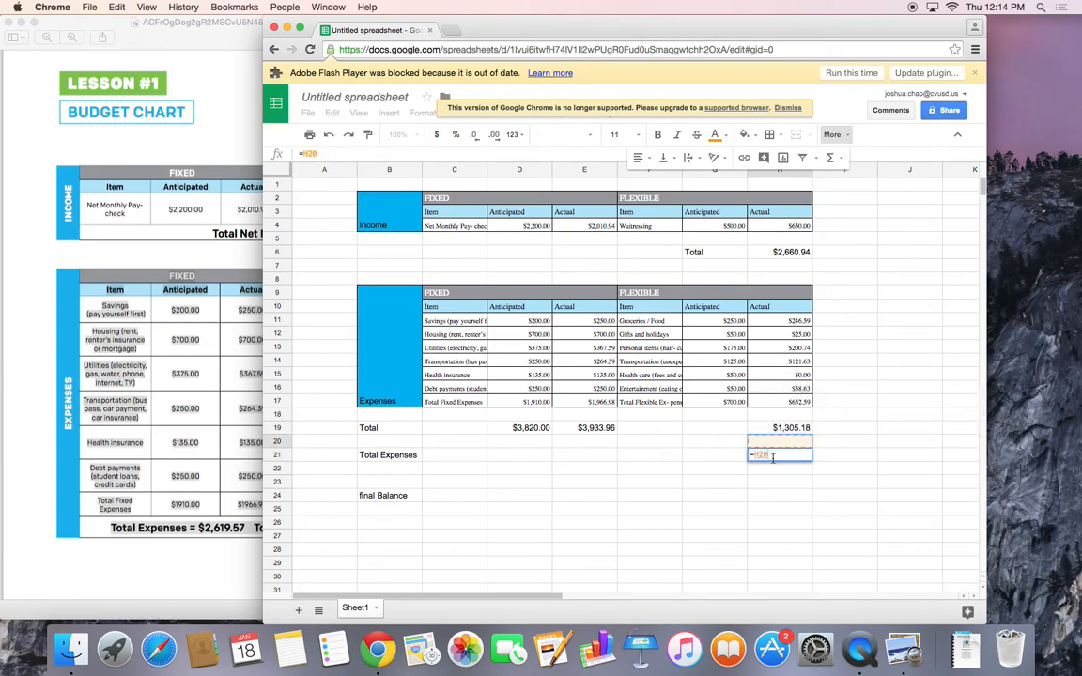
key(BackSpace)
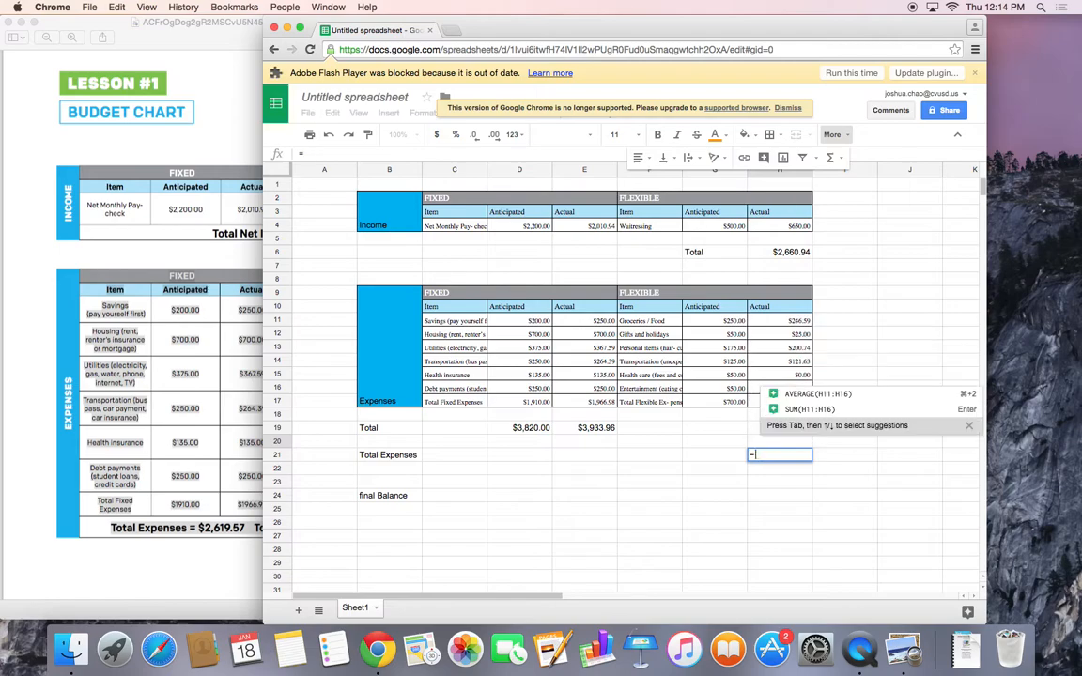
text(sum)
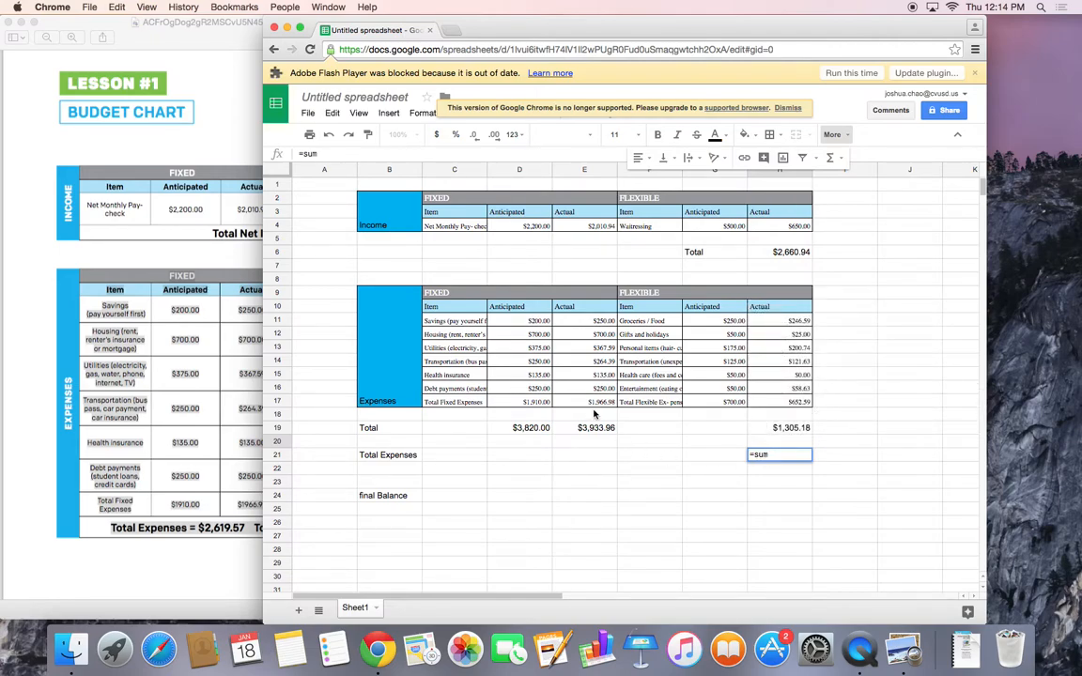
click(594, 428)
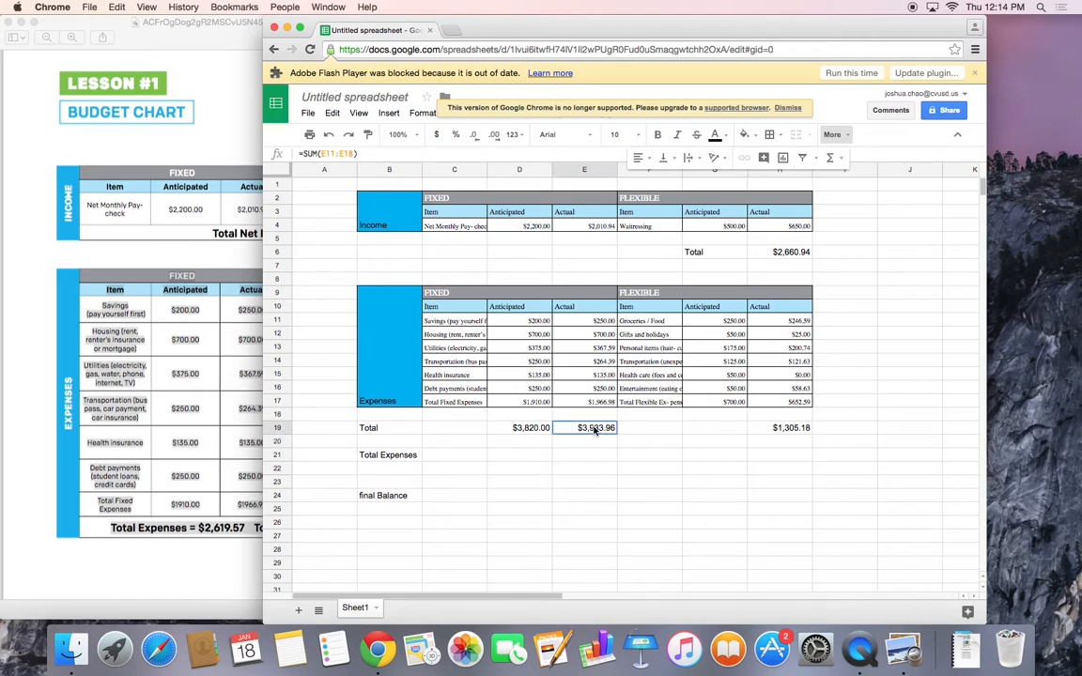
click(779, 455)
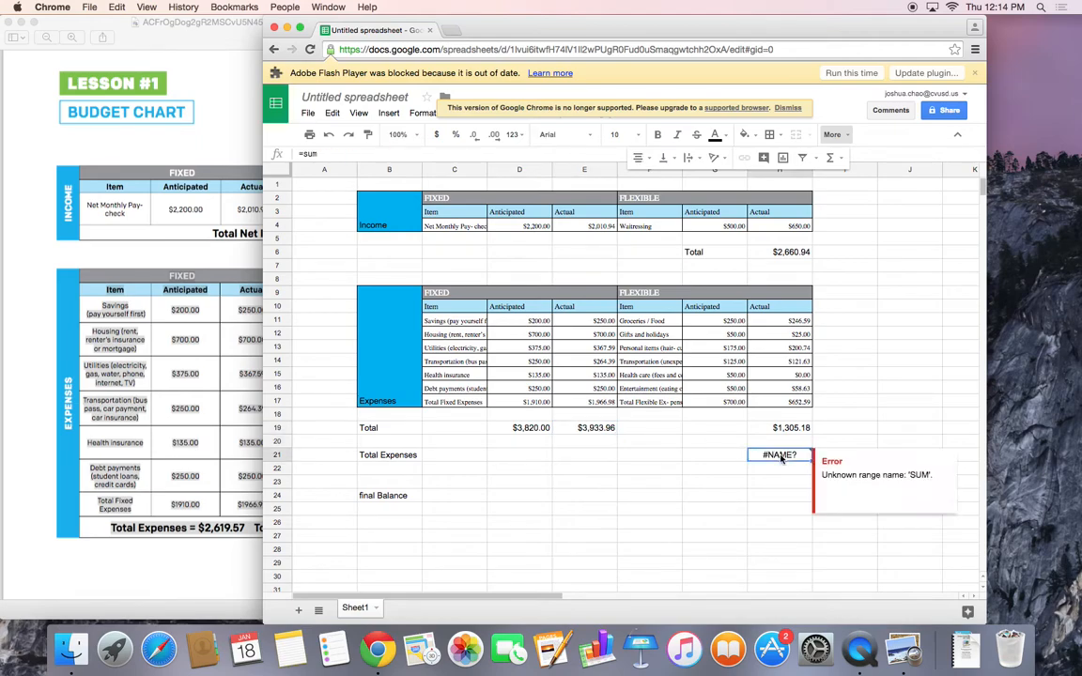
click(359, 153)
key(BackSpace)
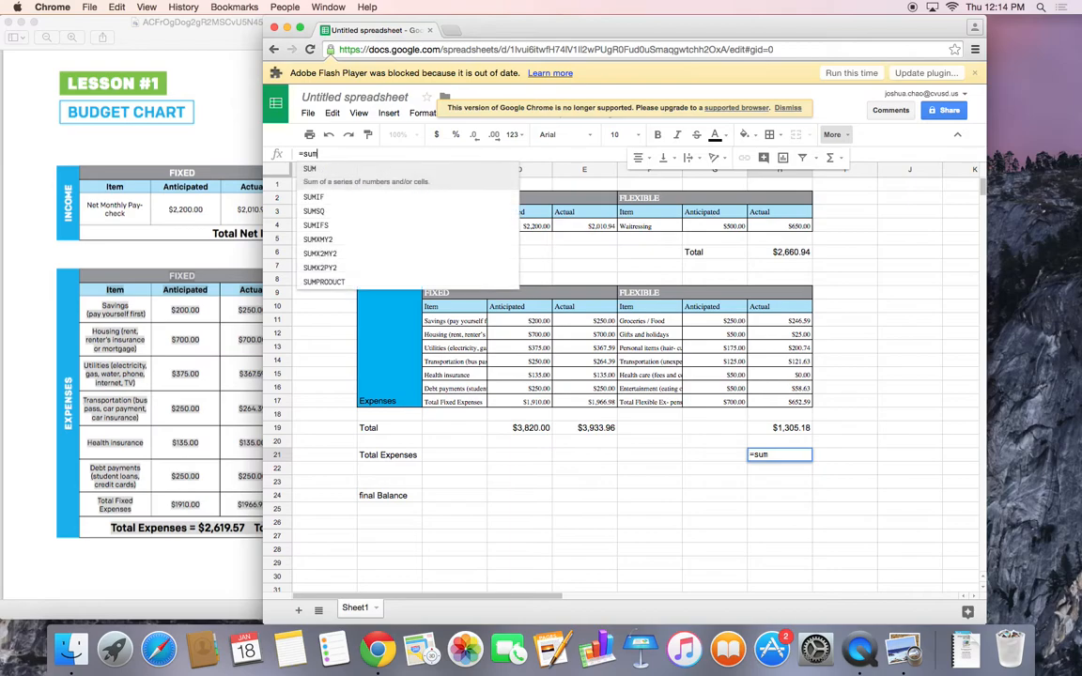
text(()
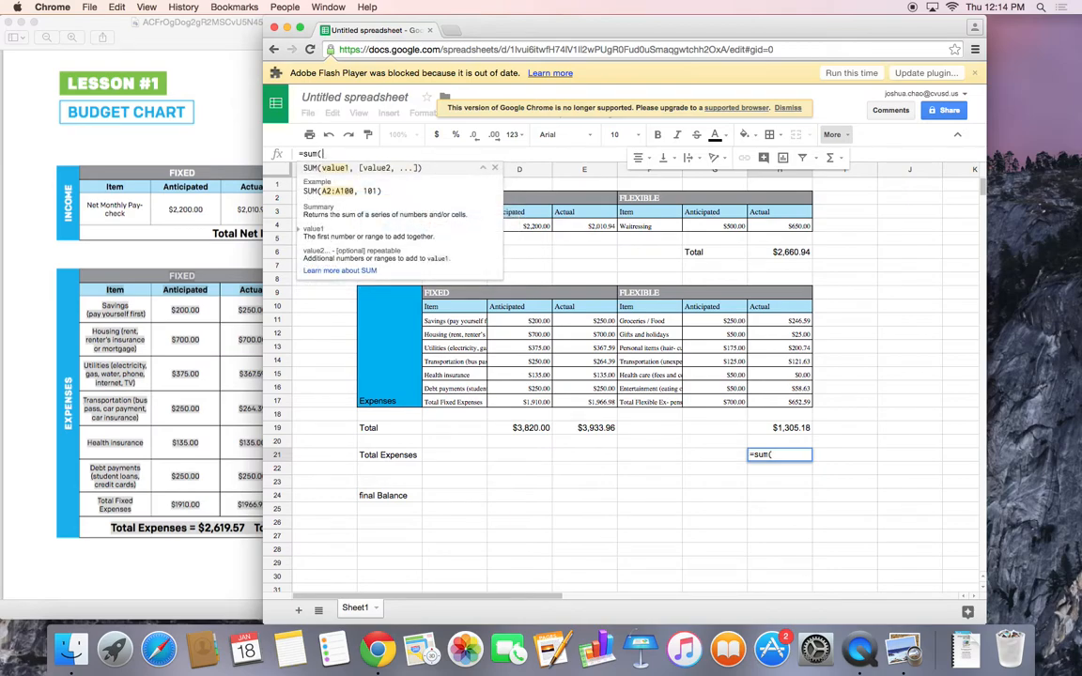
click(589, 430)
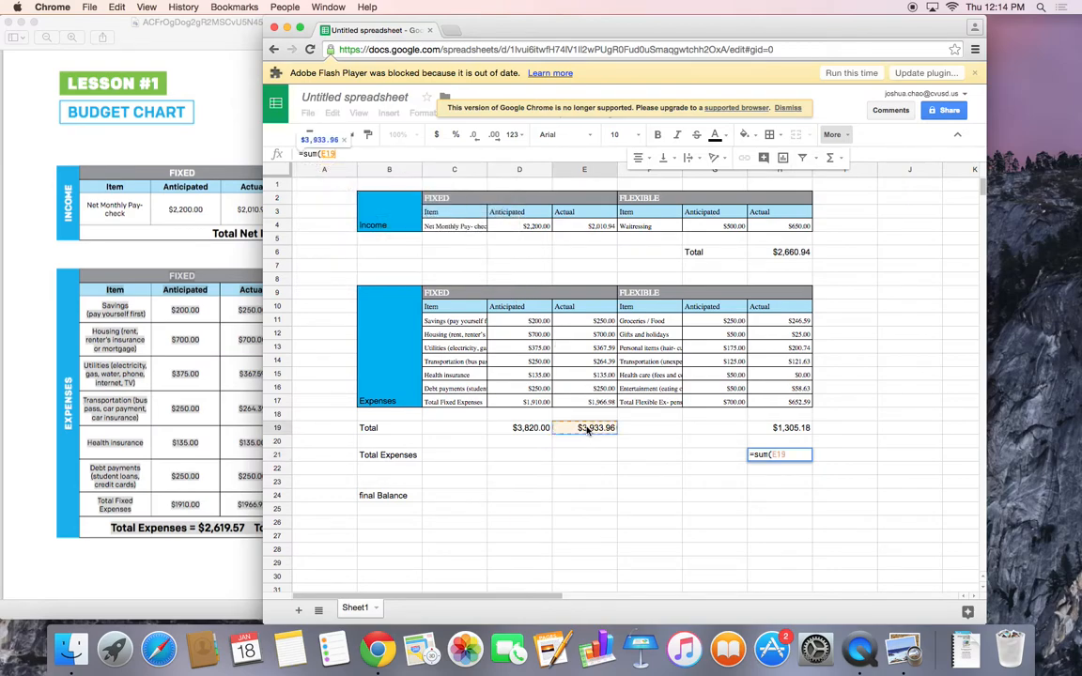
text(,)
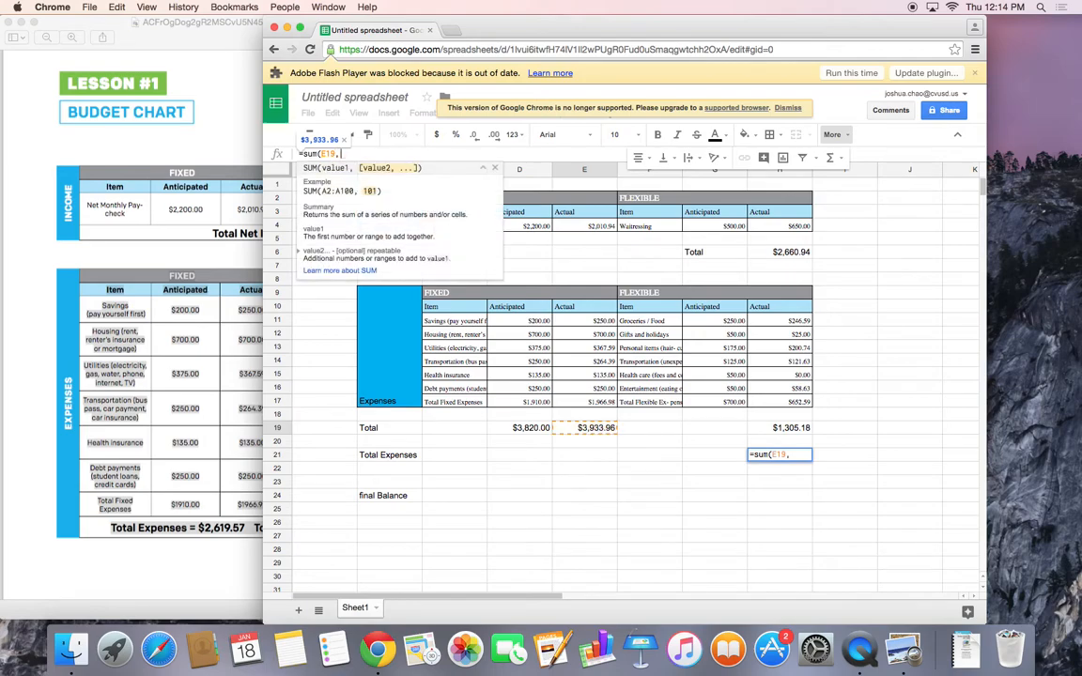
click(785, 430)
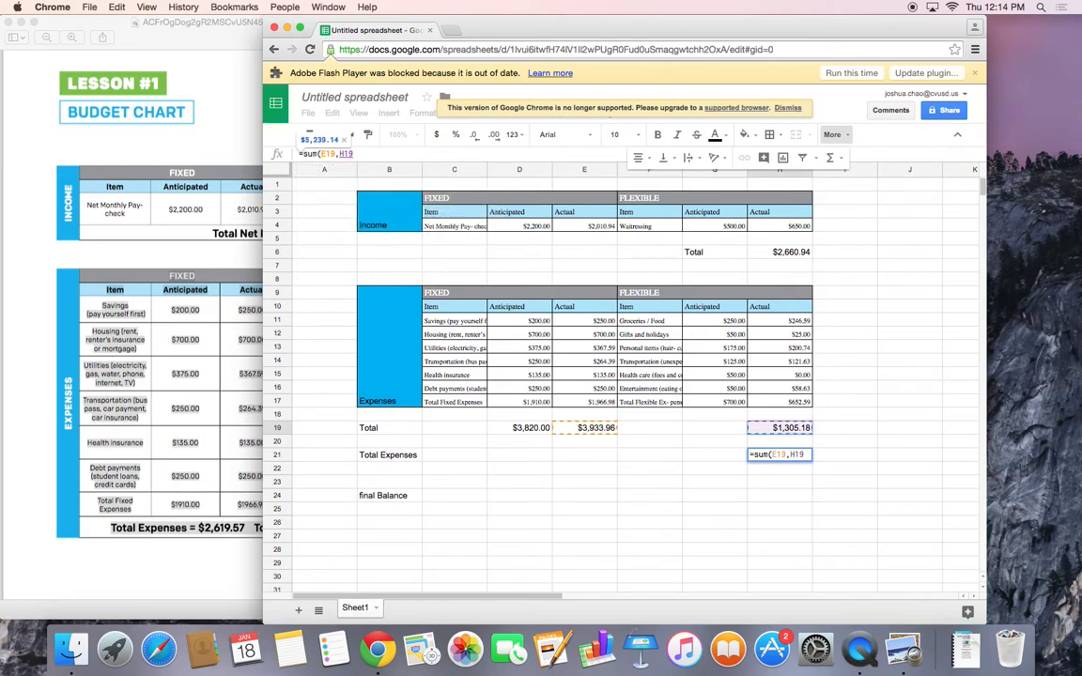
key(Return)
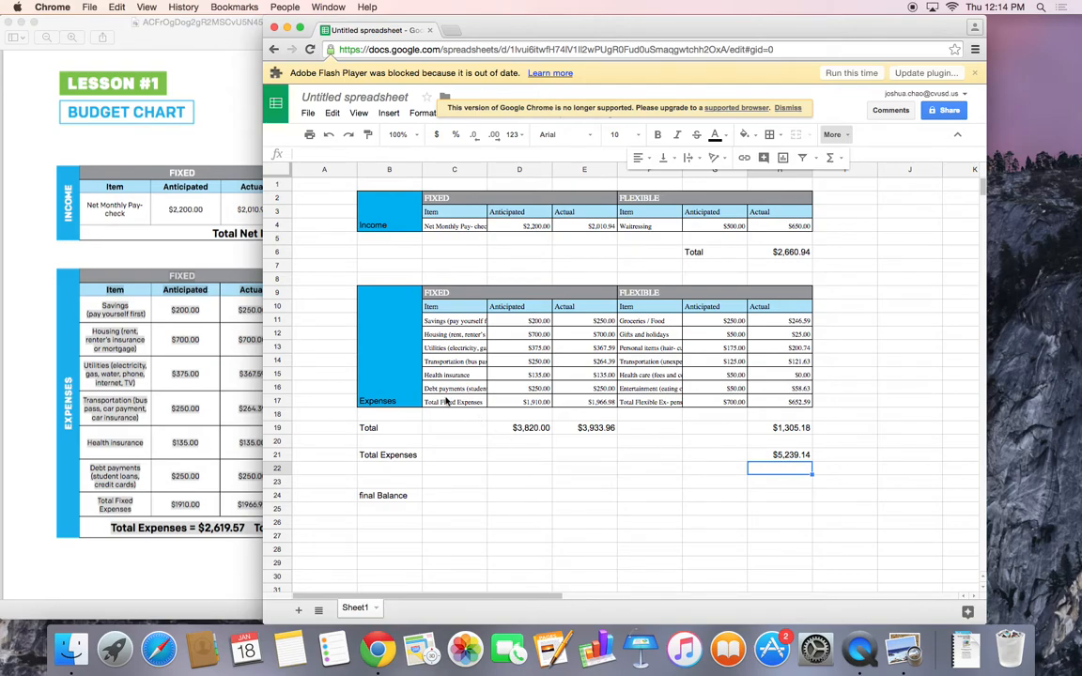
Step: Delete row 17, which holds the pasted Total Fixed and Total Flexible Expenses values, and undo the deletion
click(595, 407)
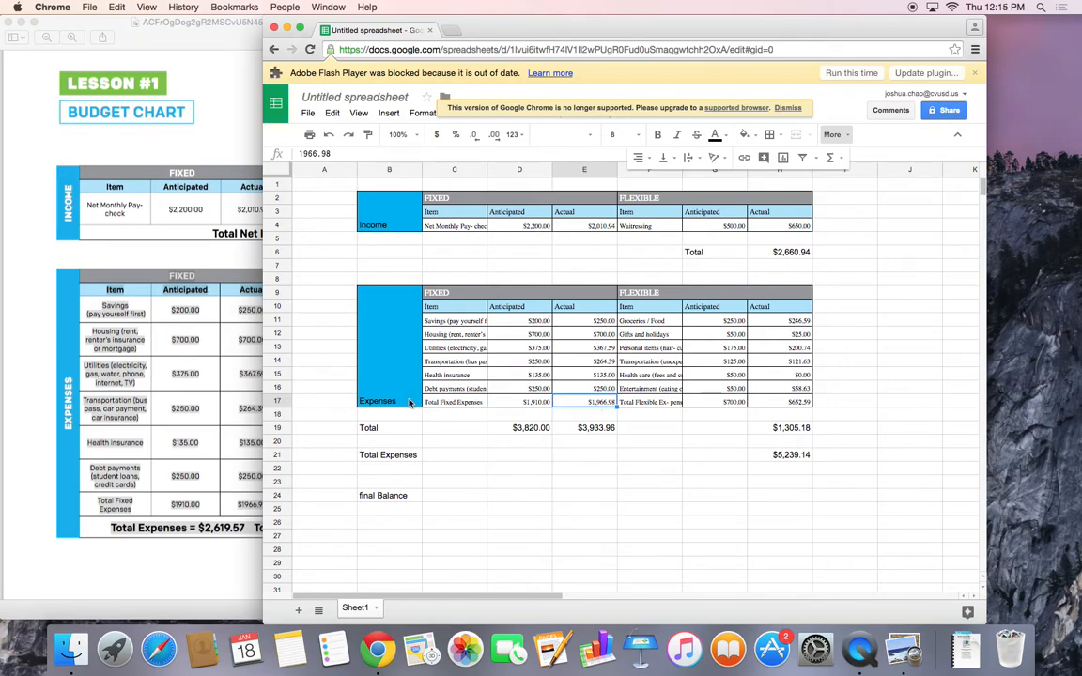
click(280, 402)
right_click(280, 402)
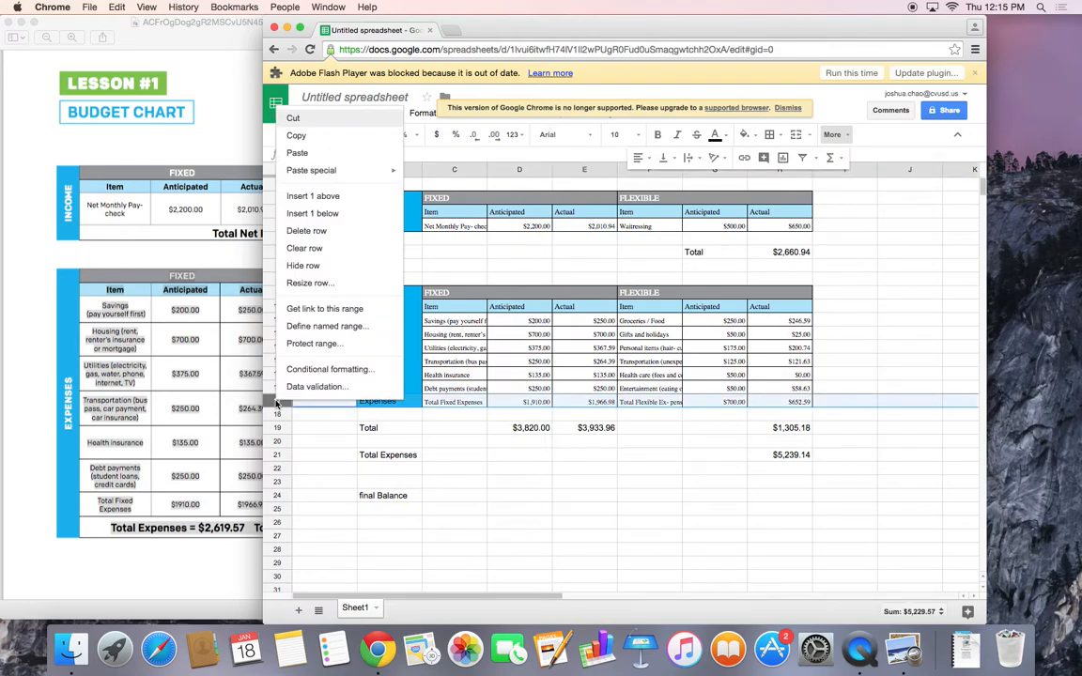
click(334, 231)
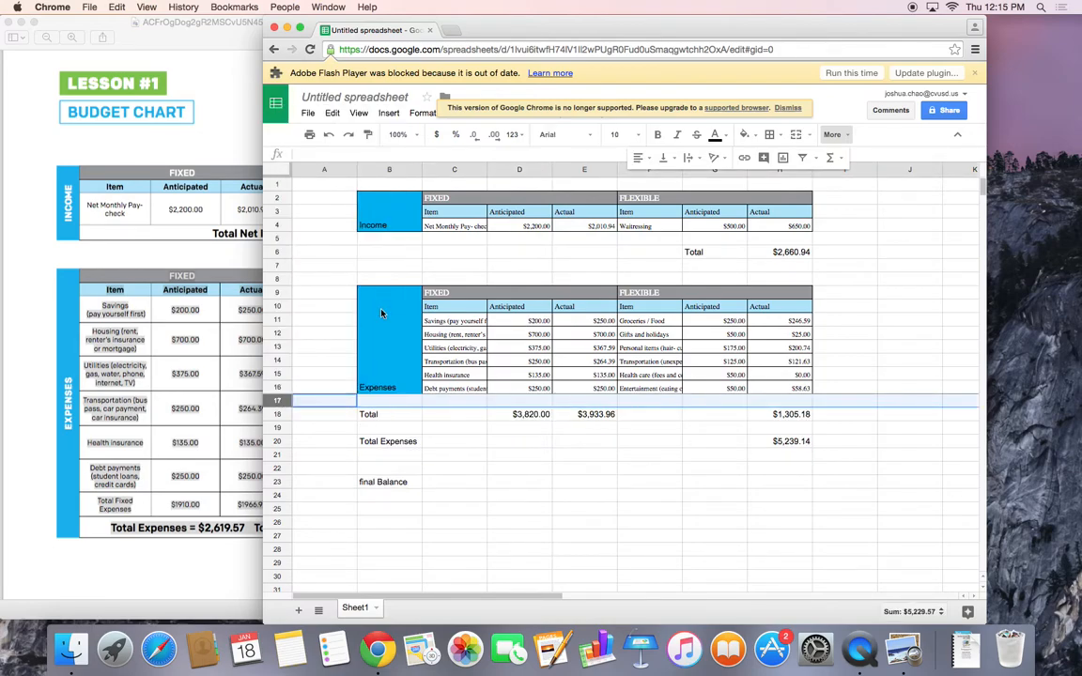
click(656, 406)
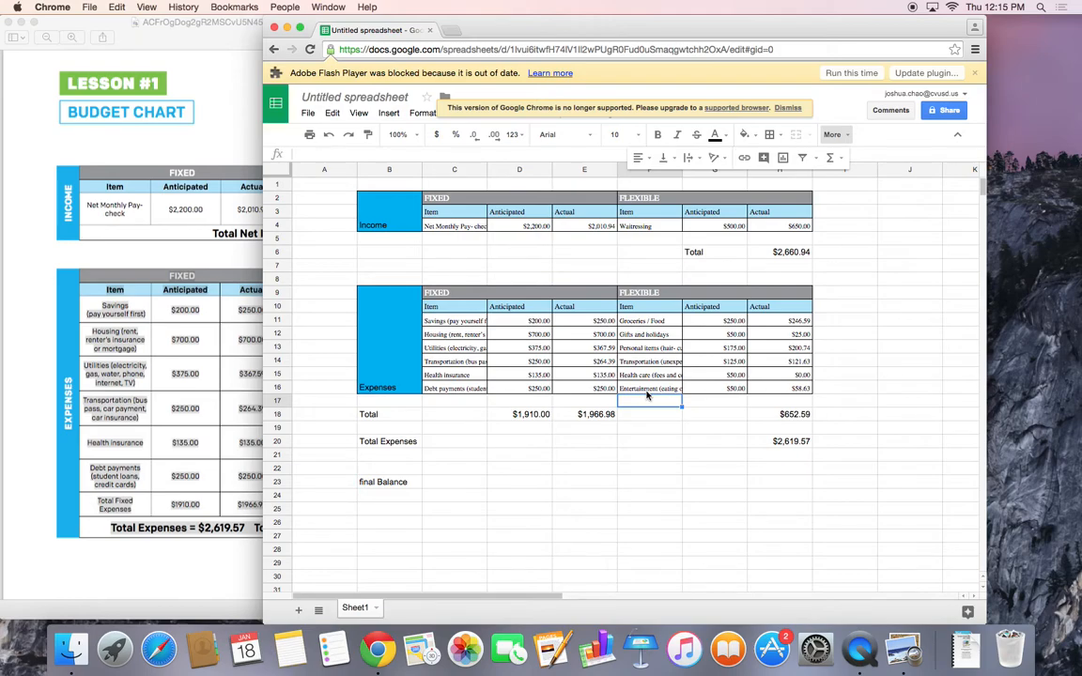
key(super+z)
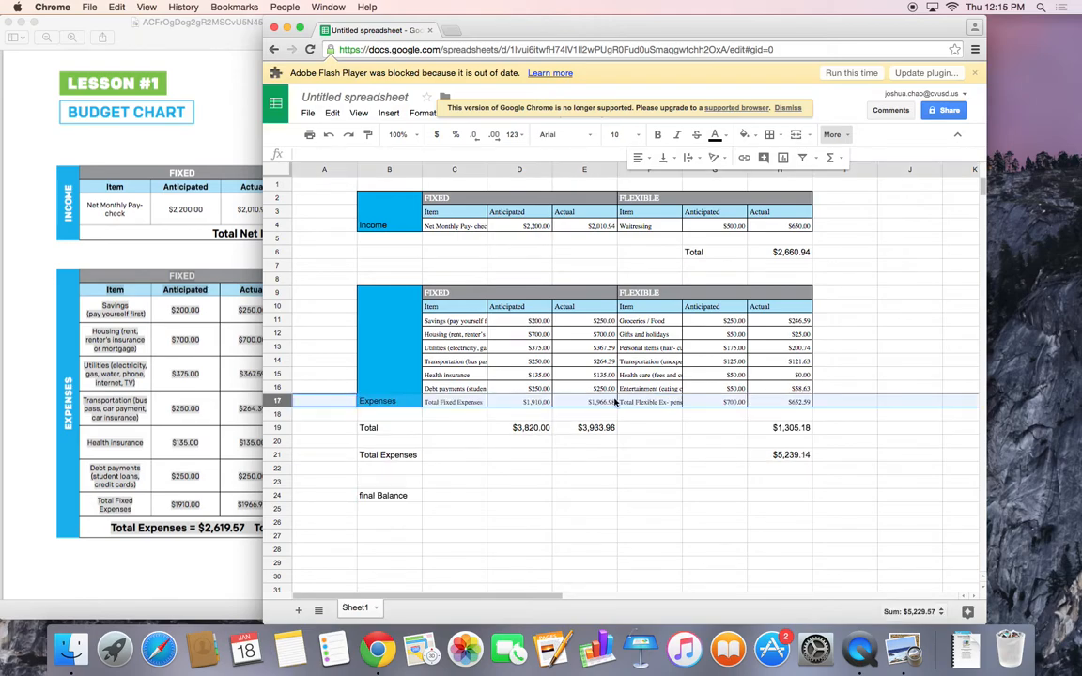
Step: Switch to the budget chart PDF in Preview and examine the Actual amount of Total Fixed Expenses before returning to the spreadsheet
click(207, 423)
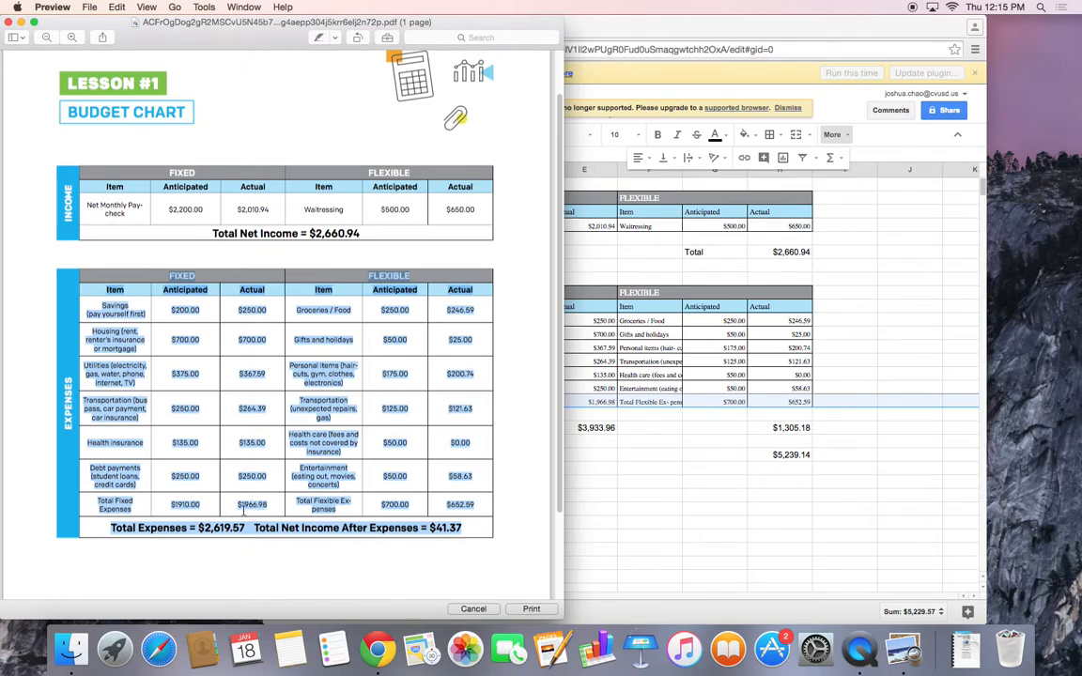
drag(254, 511, 249, 507)
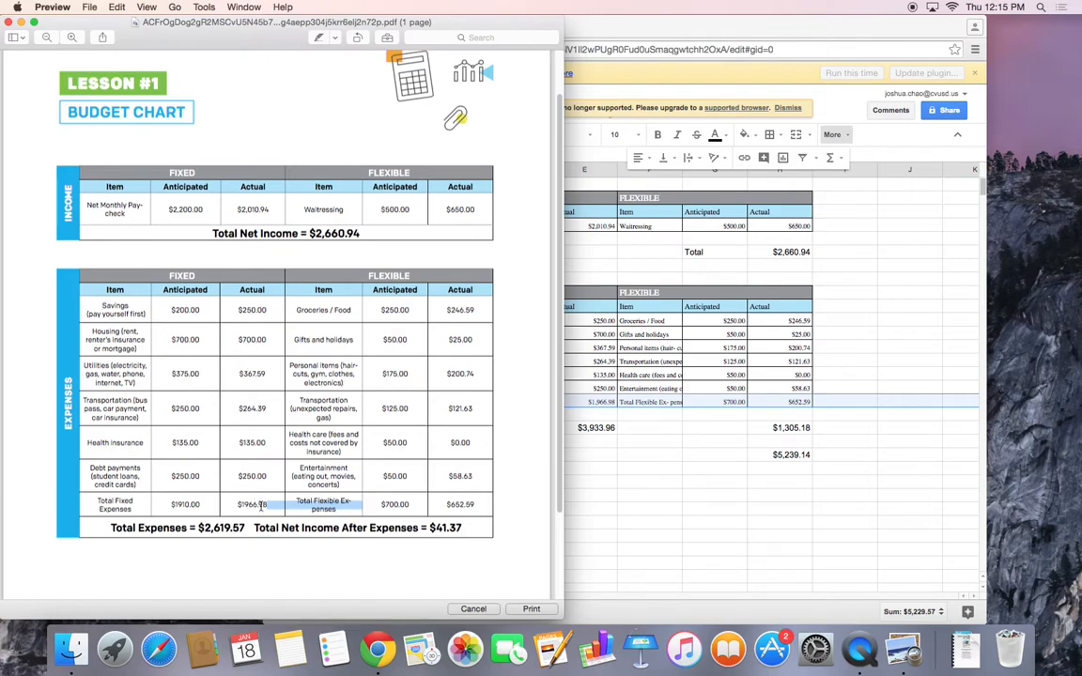
click(254, 505)
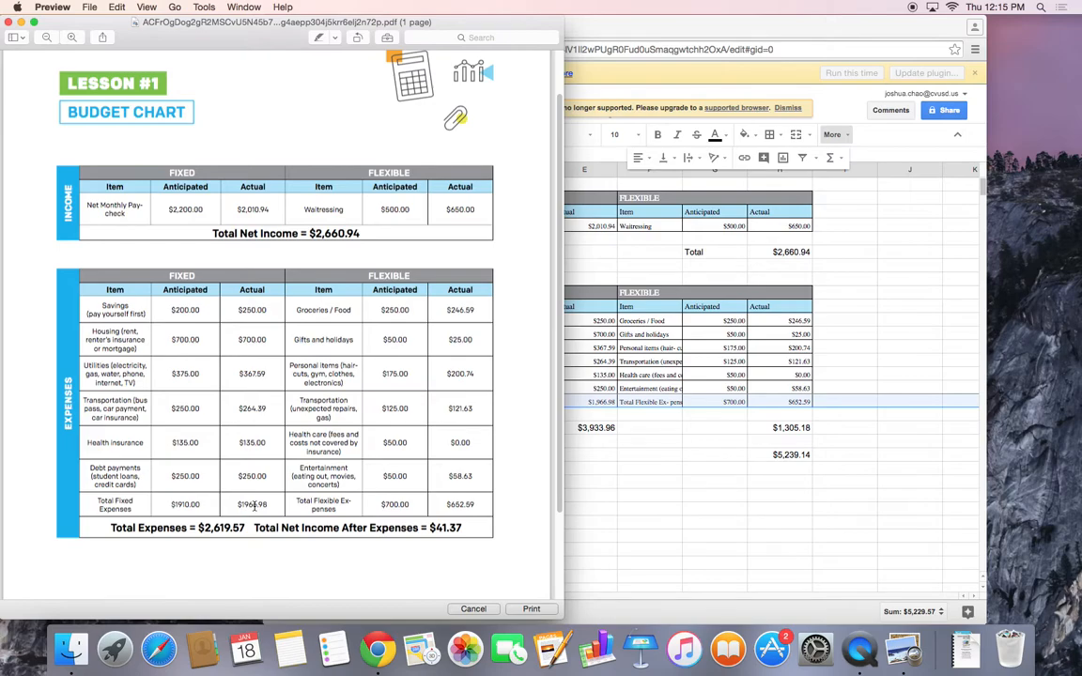
double_click(254, 505)
click(601, 408)
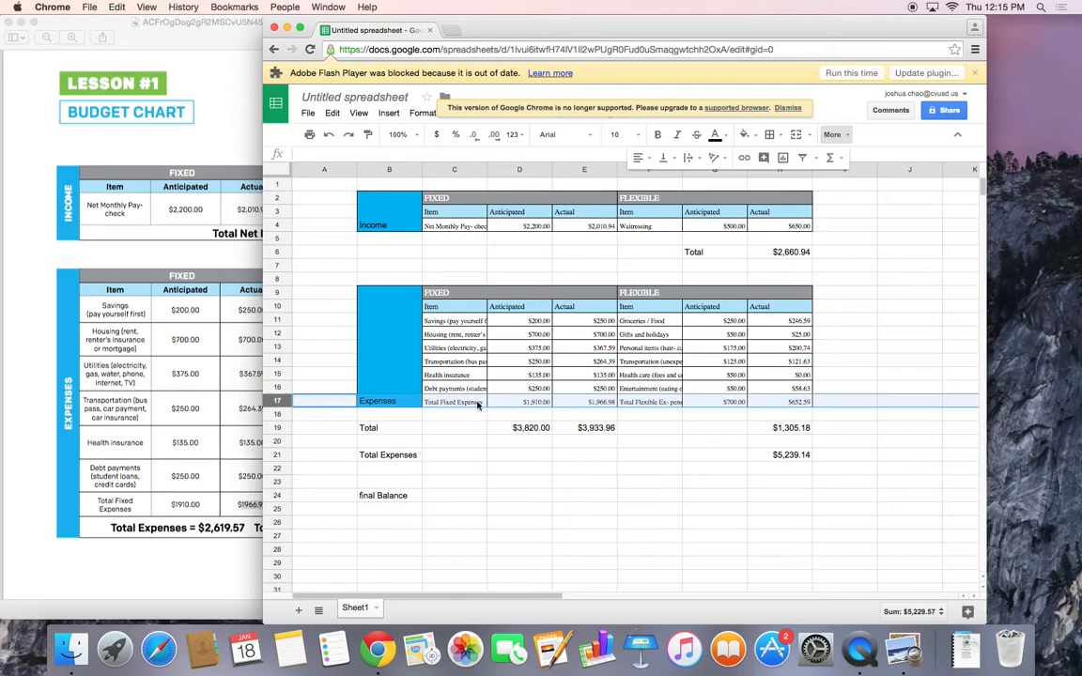
Step: Delete row 17 with the pasted expense totals and check the Actual sum formulas in row 18 and Total Expenses
click(277, 404)
right_click(276, 404)
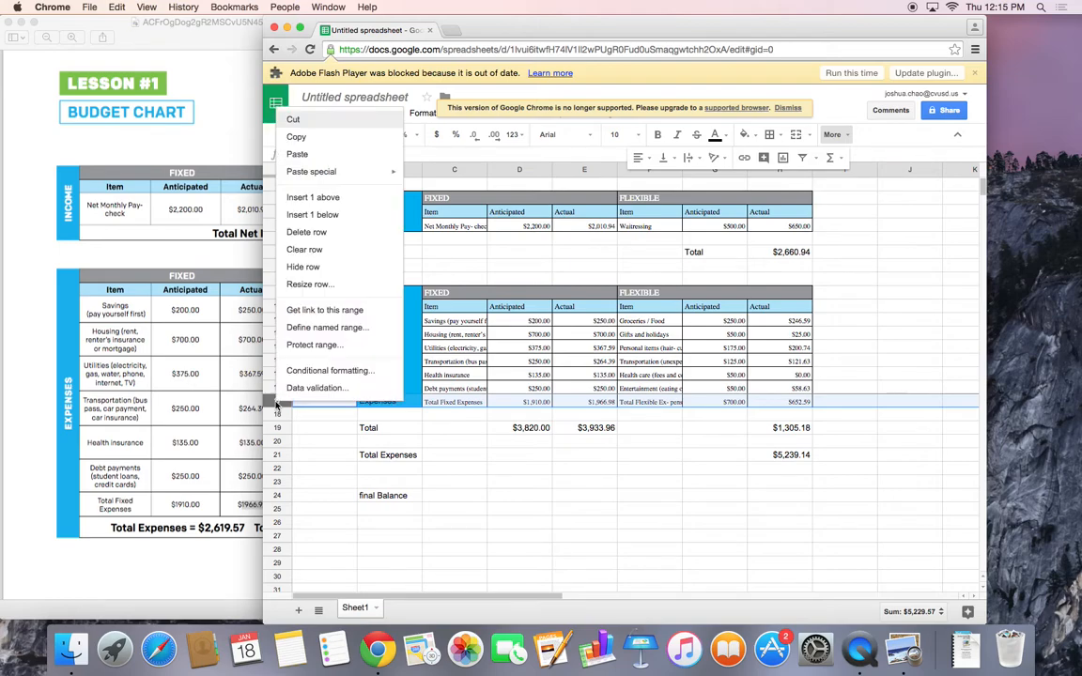
click(329, 233)
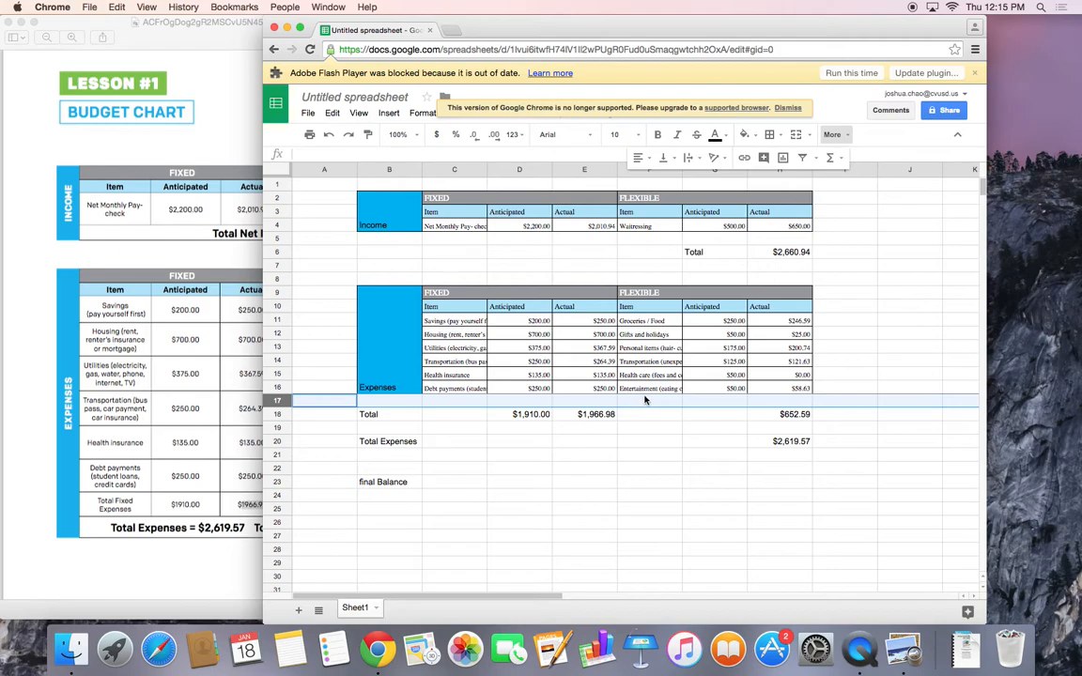
click(592, 415)
click(789, 414)
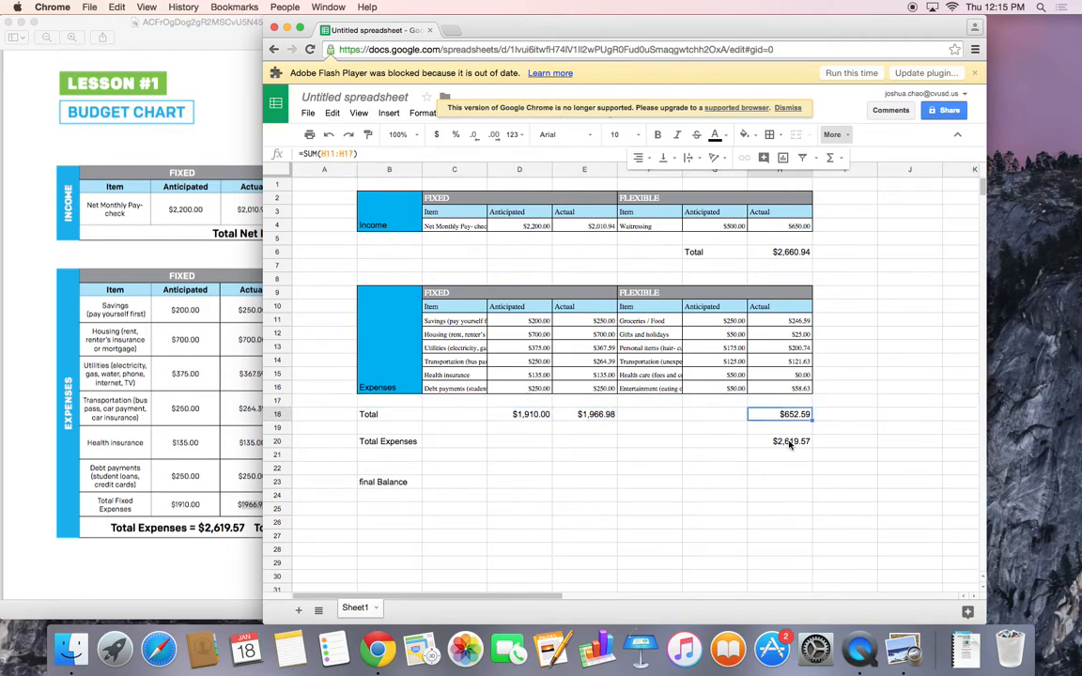
click(787, 442)
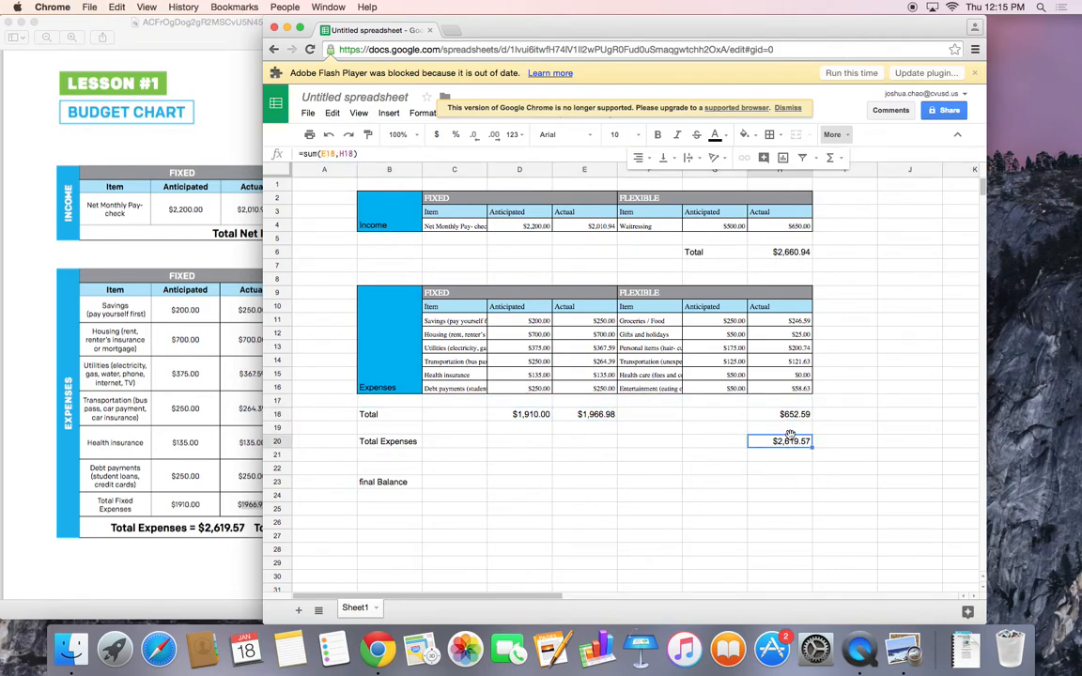
Step: Try to calculate the final balance in cell H23 with a subtract function of H6 and H20
click(778, 483)
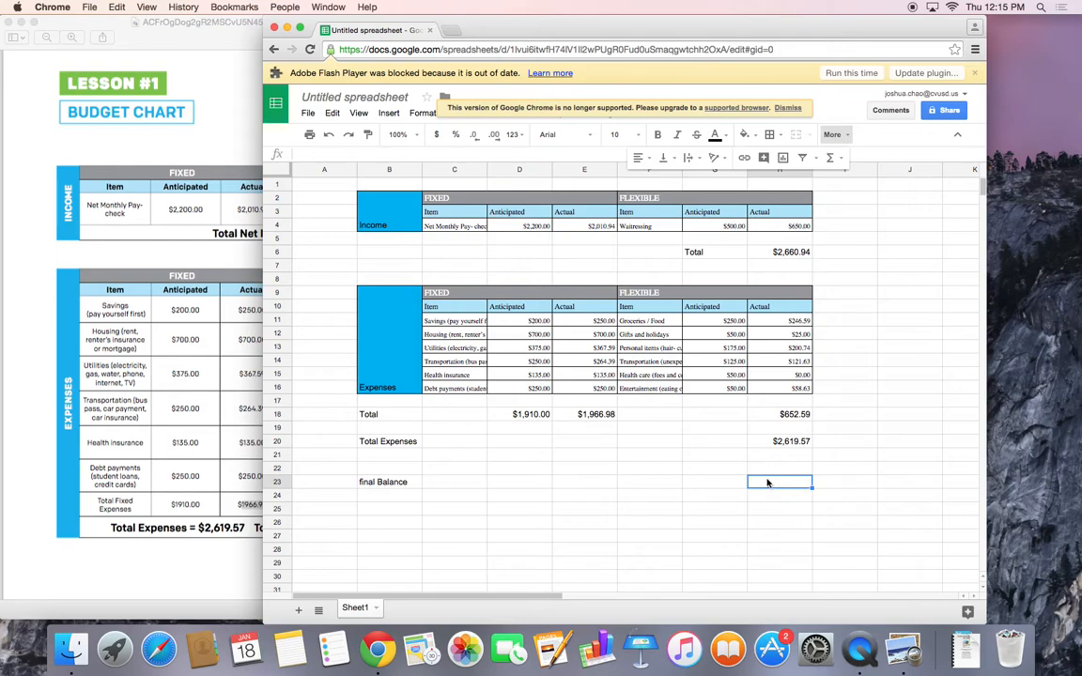
text(s)
key(BackSpace)
text(=)
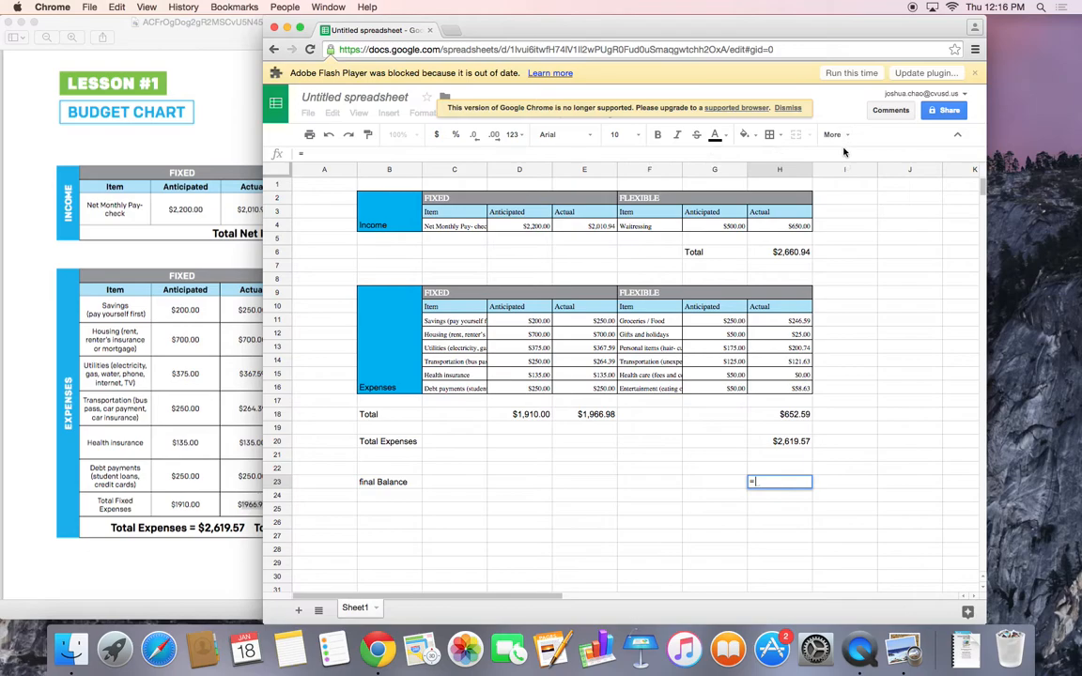
text(sub)
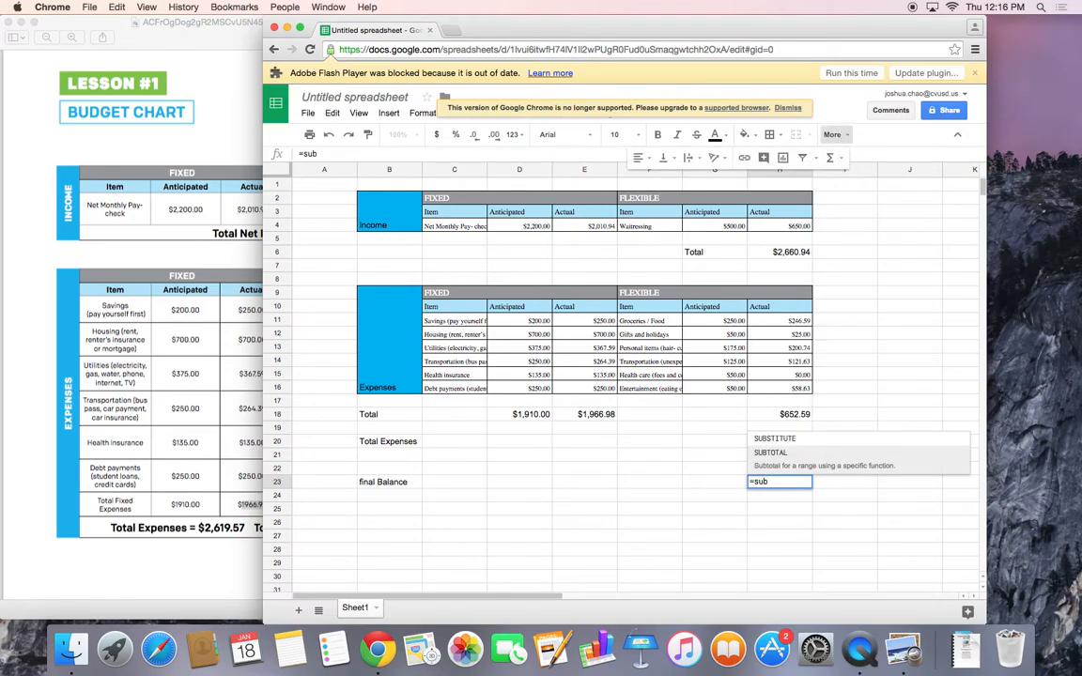
key(BackSpace)
key(BackSpace)
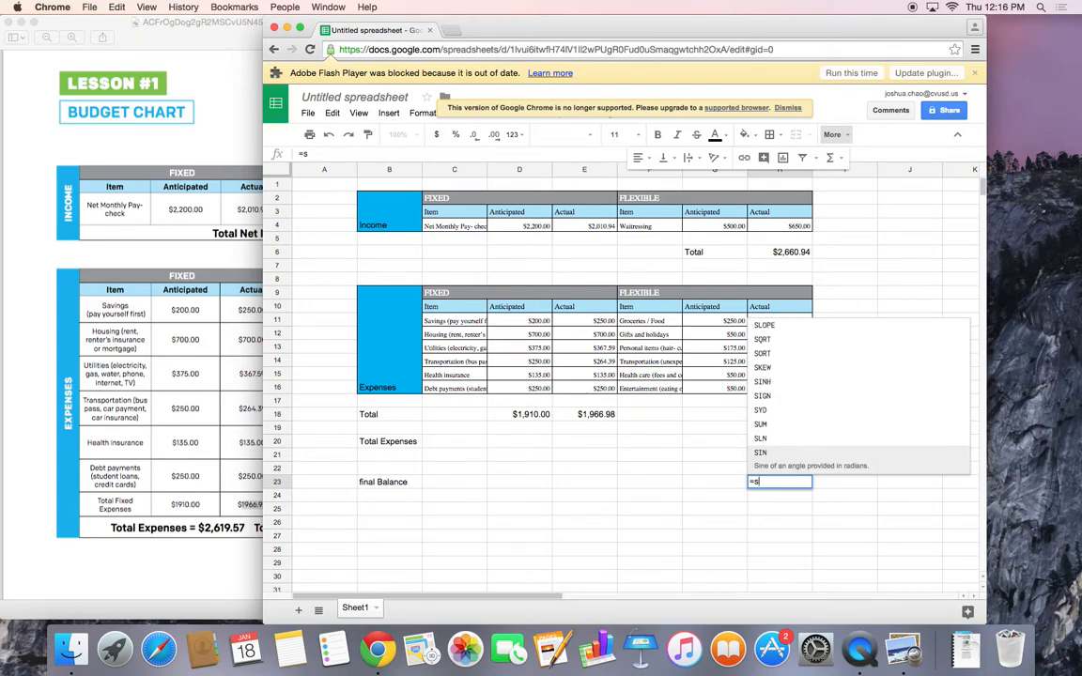
text(ubtract)
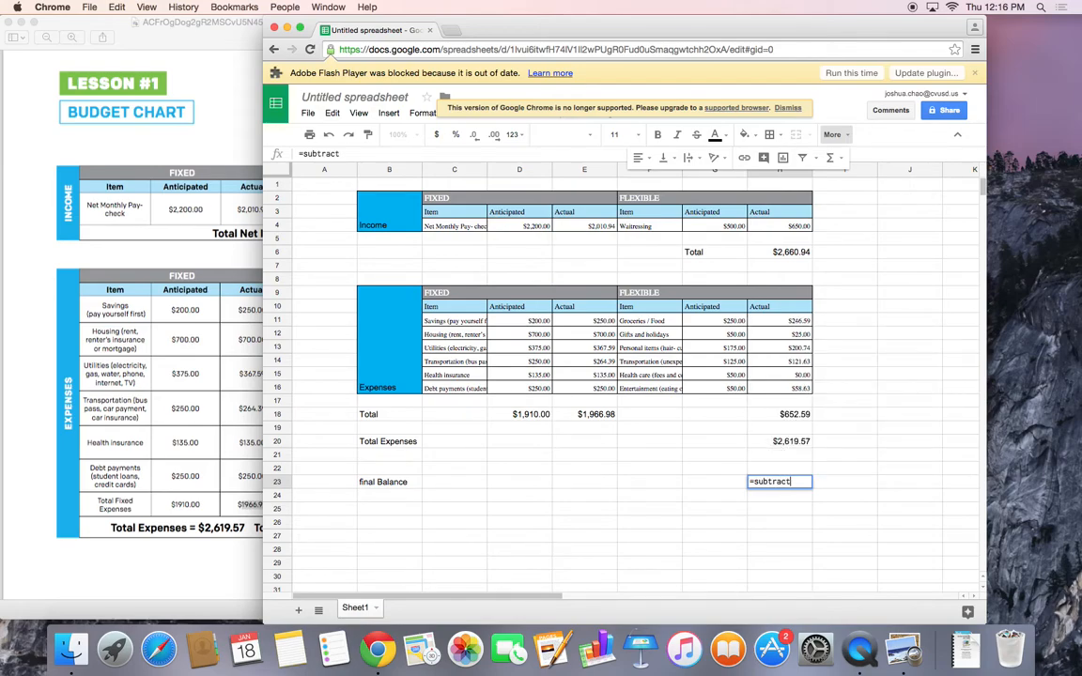
text( ()
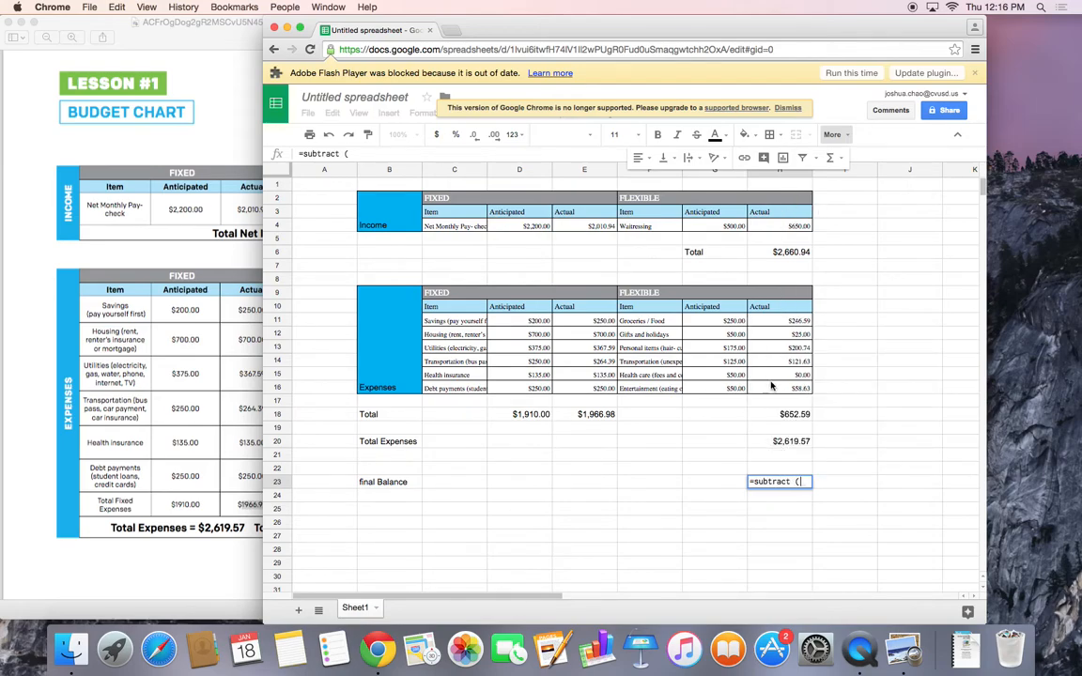
click(789, 254)
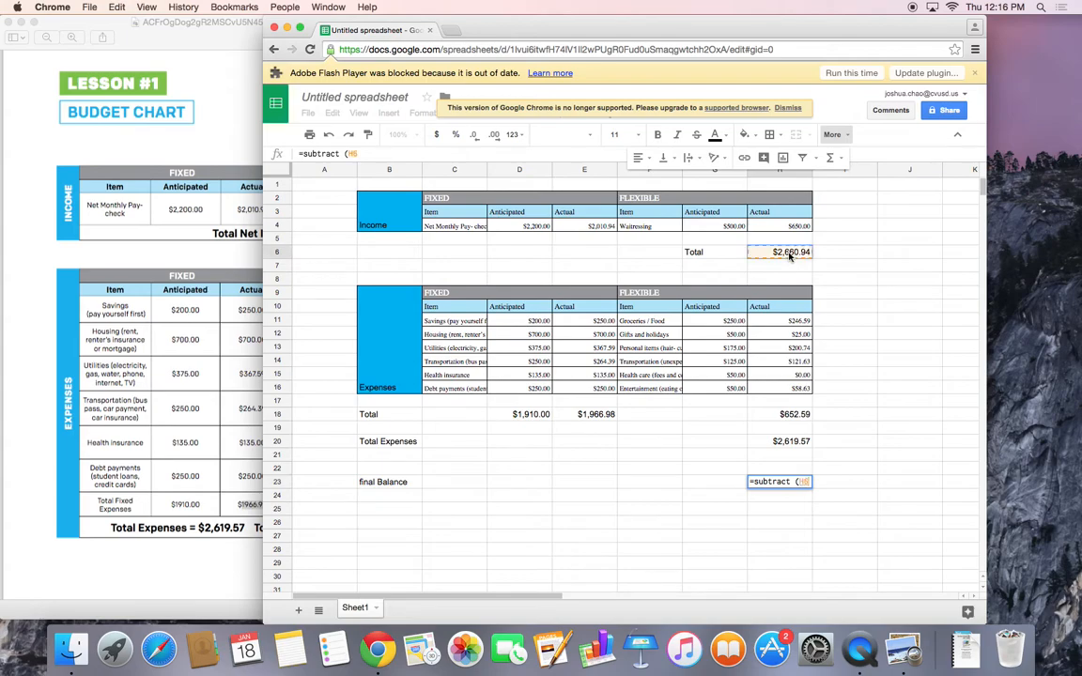
text(,)
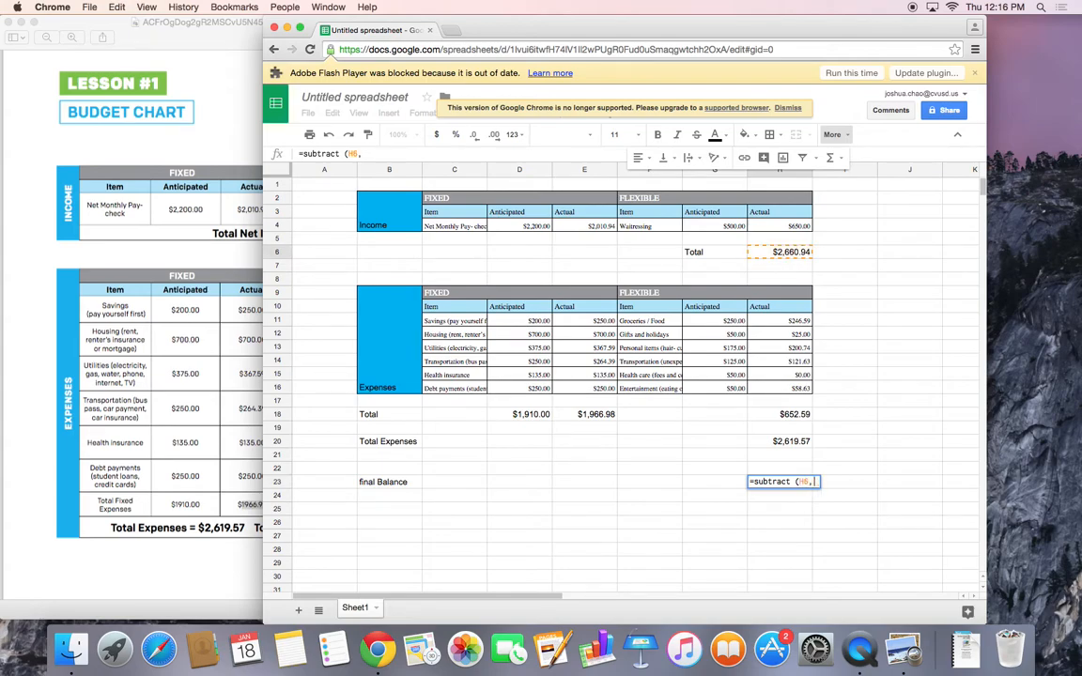
click(795, 443)
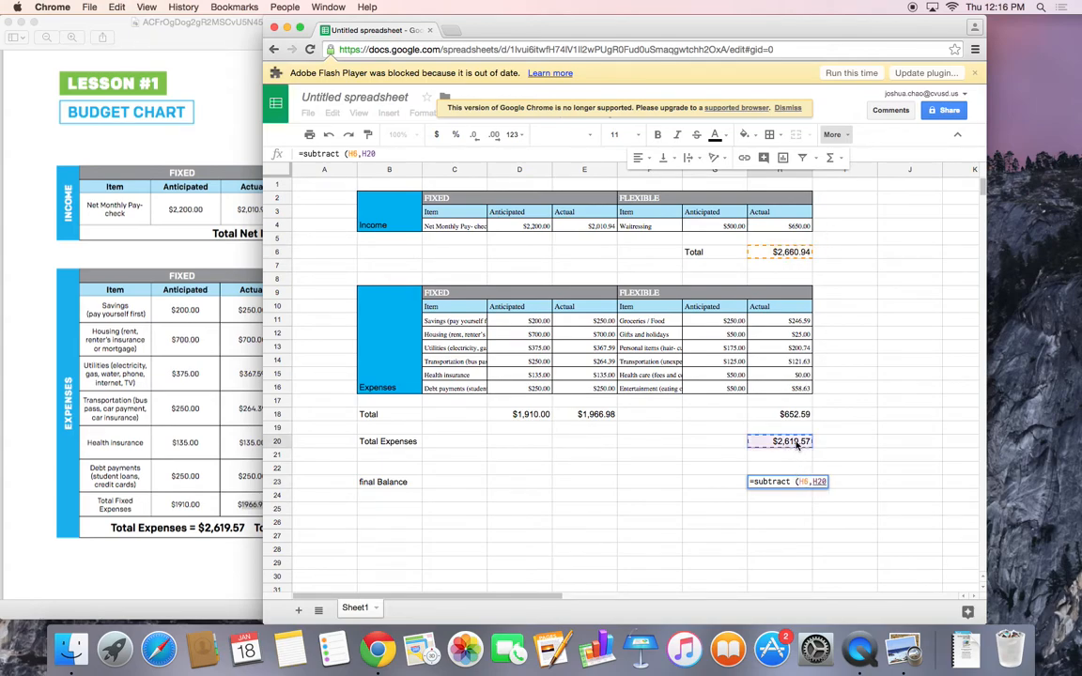
key(Return)
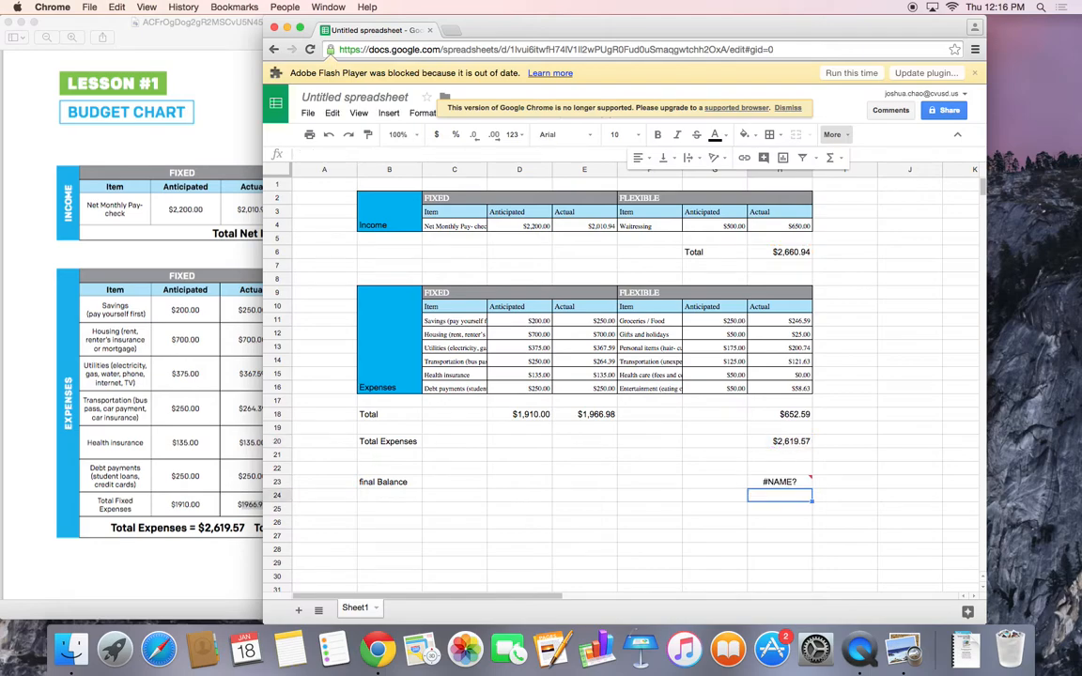
Step: Clear the subtract formula from the final Balance cell H23
click(784, 481)
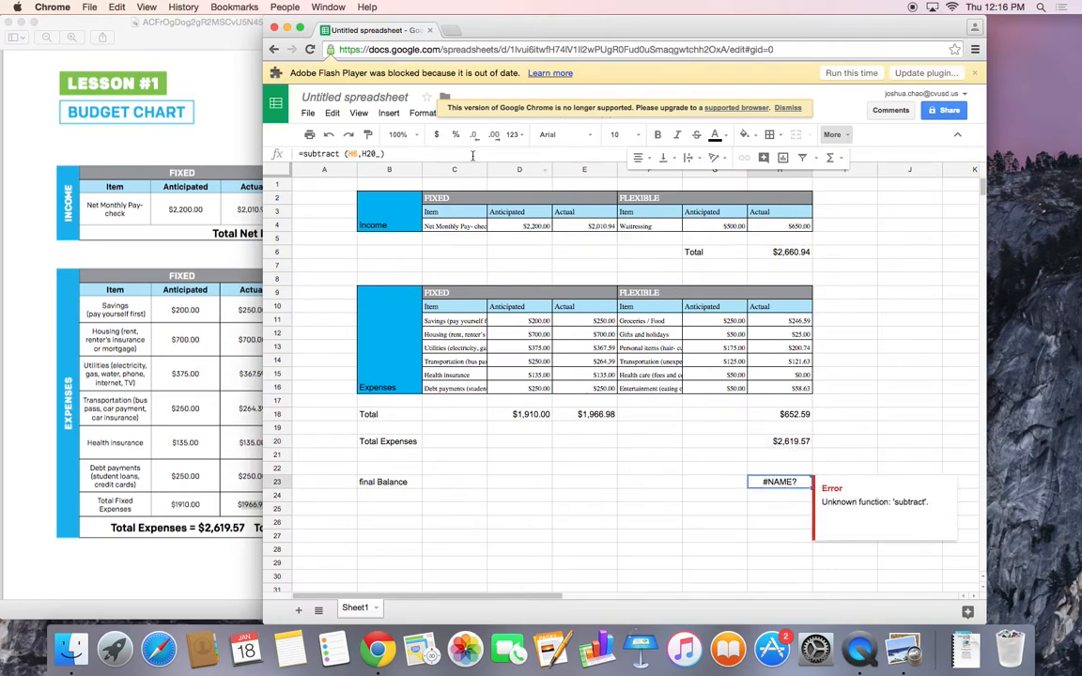
click(340, 154)
key(BackSpace)
key(BackSpace)
key(BackSpace)
key(BackSpace)
key(BackSpace)
key(BackSpace)
key(BackSpace)
key(BackSpace)
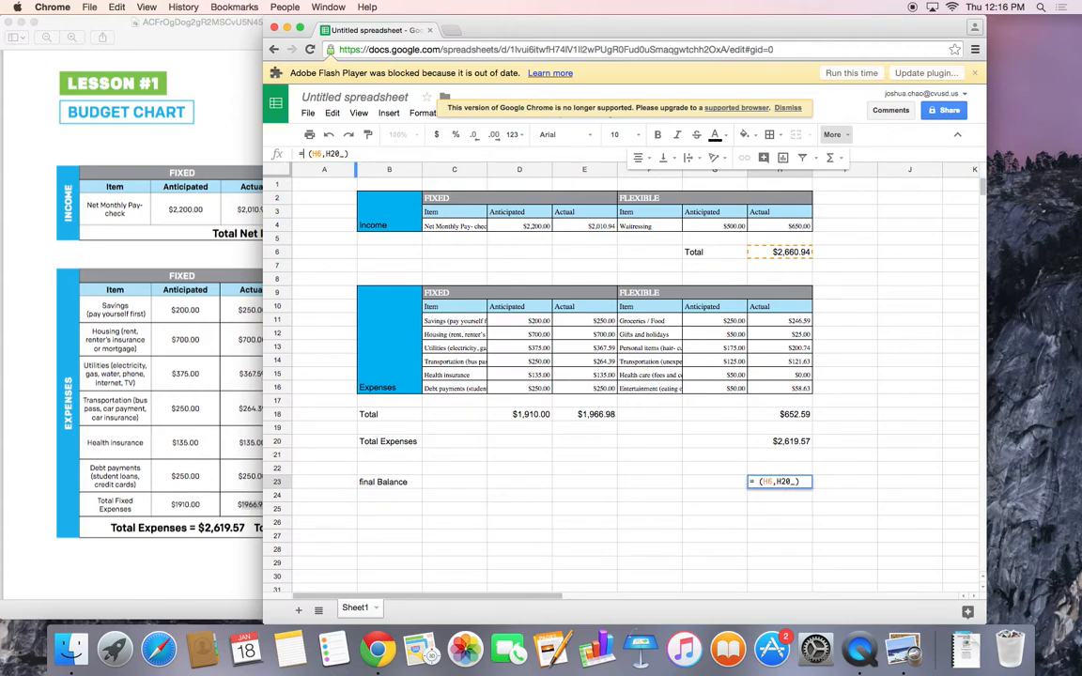
text(s)
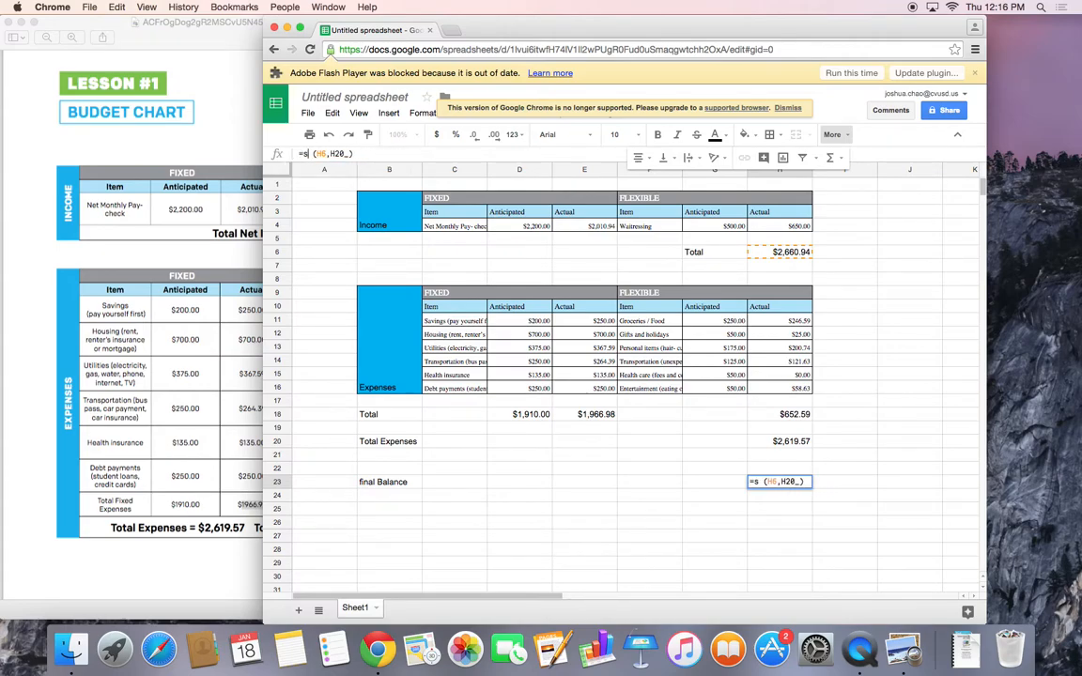
key(BackSpace)
key(BackSpace)
key(BackSpace)
key(BackSpace)
key(BackSpace)
key(BackSpace)
key(BackSpace)
key(BackSpace)
key(BackSpace)
key(BackSpace)
key(BackSpace)
click(786, 253)
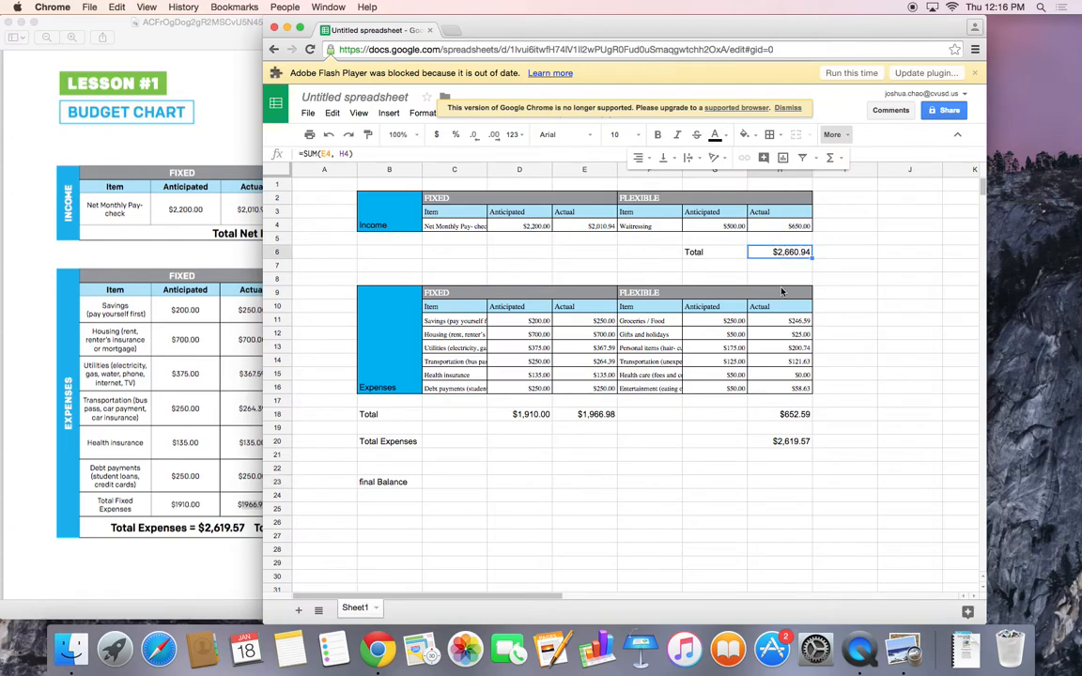
Step: Calculate the final balance in cell H23 with the formula =H6-H20 and review the entered formula
click(772, 484)
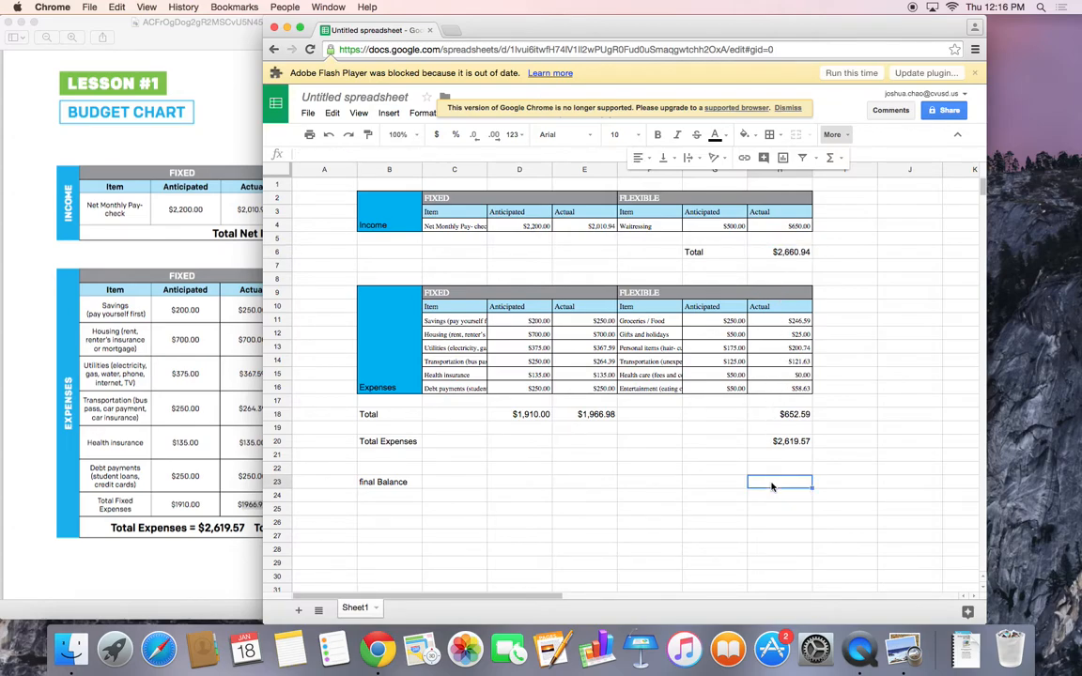
text(=)
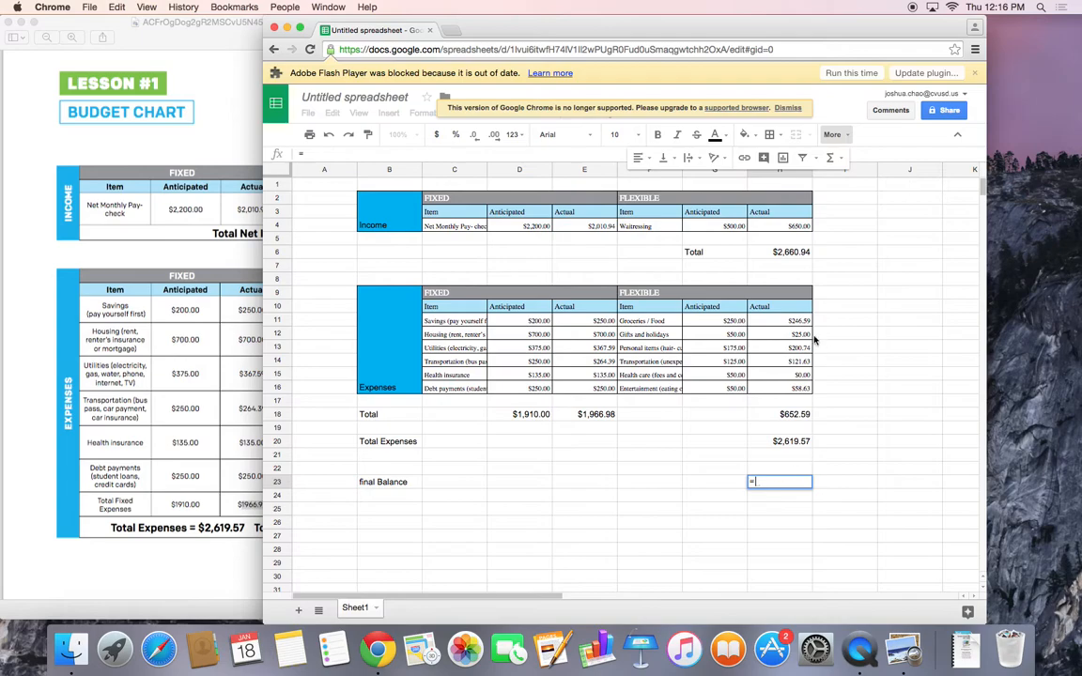
click(794, 253)
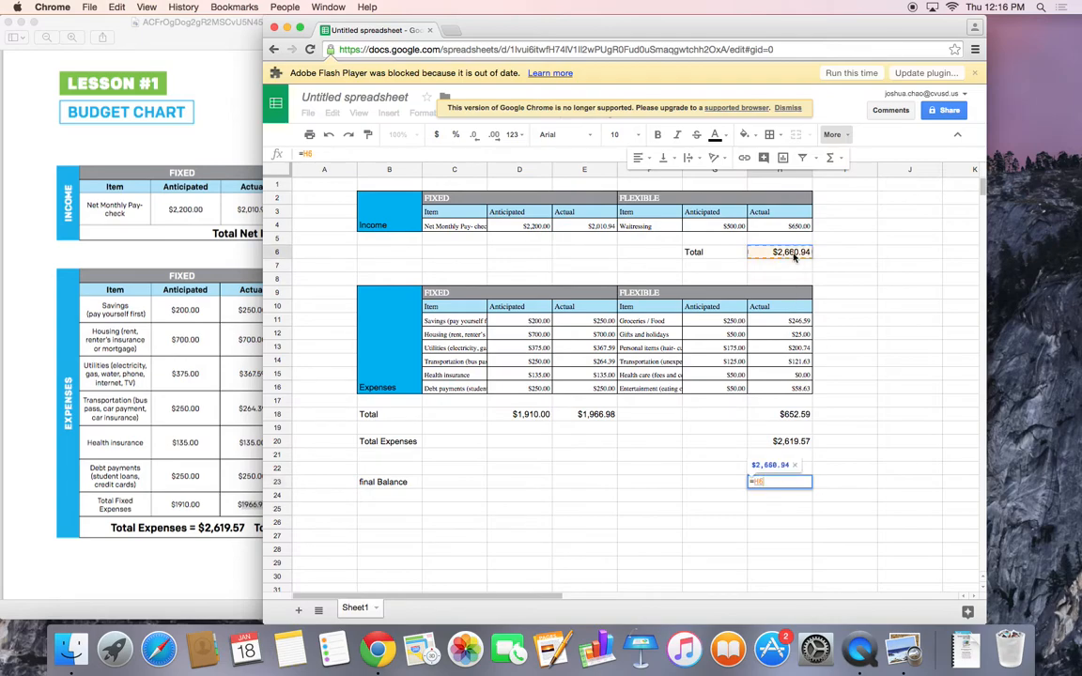
text(-)
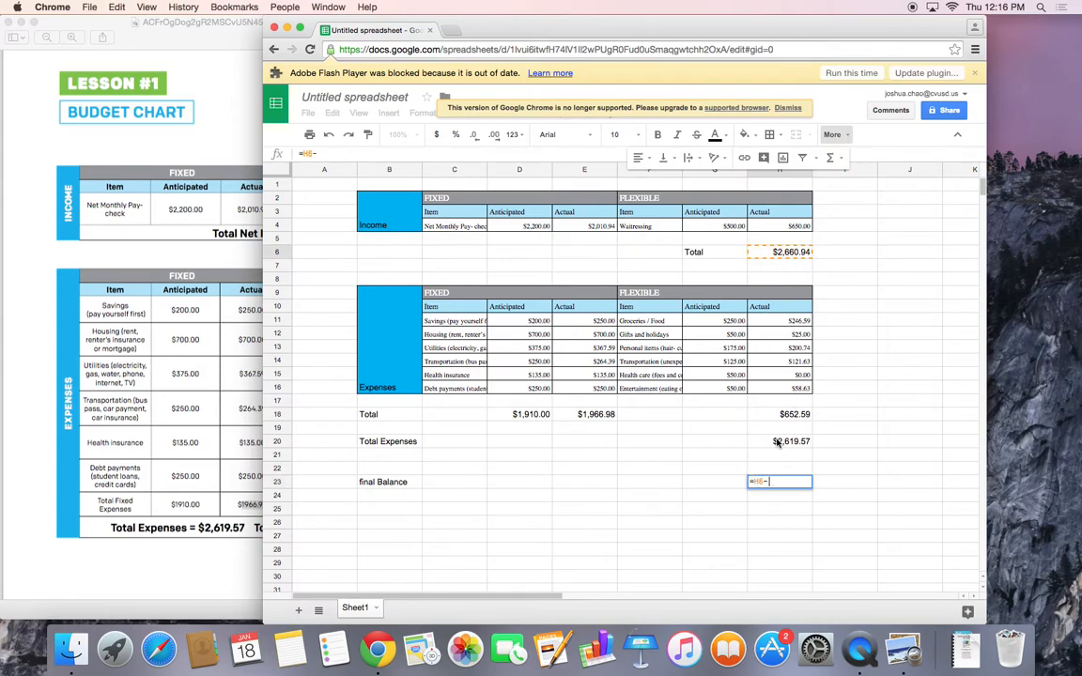
click(778, 439)
key(Return)
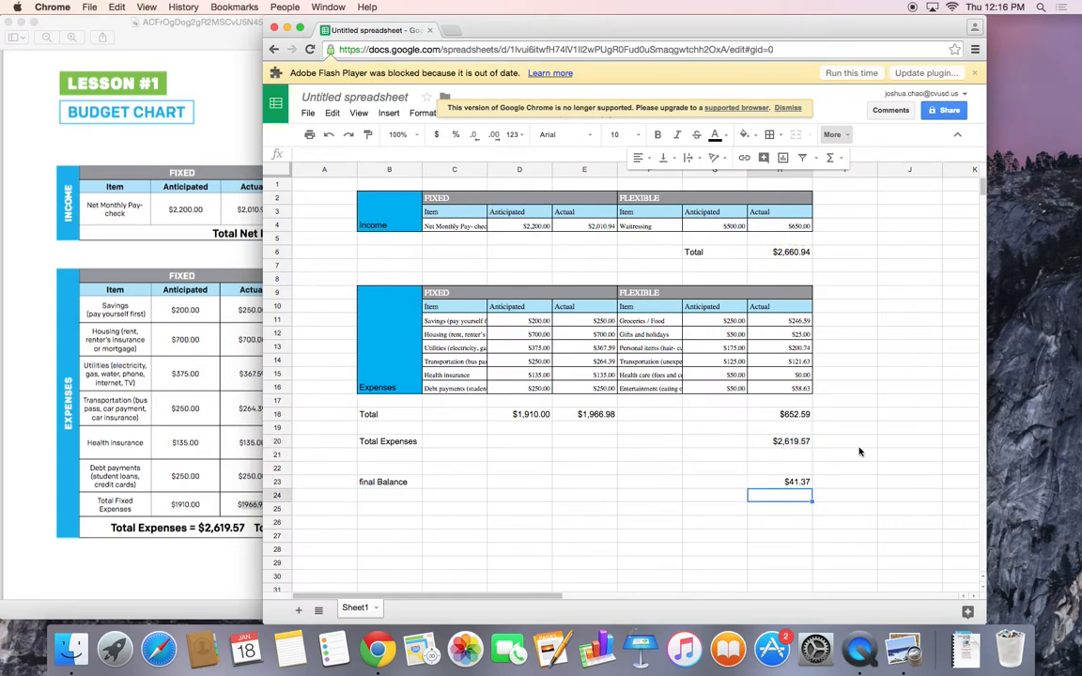
click(799, 482)
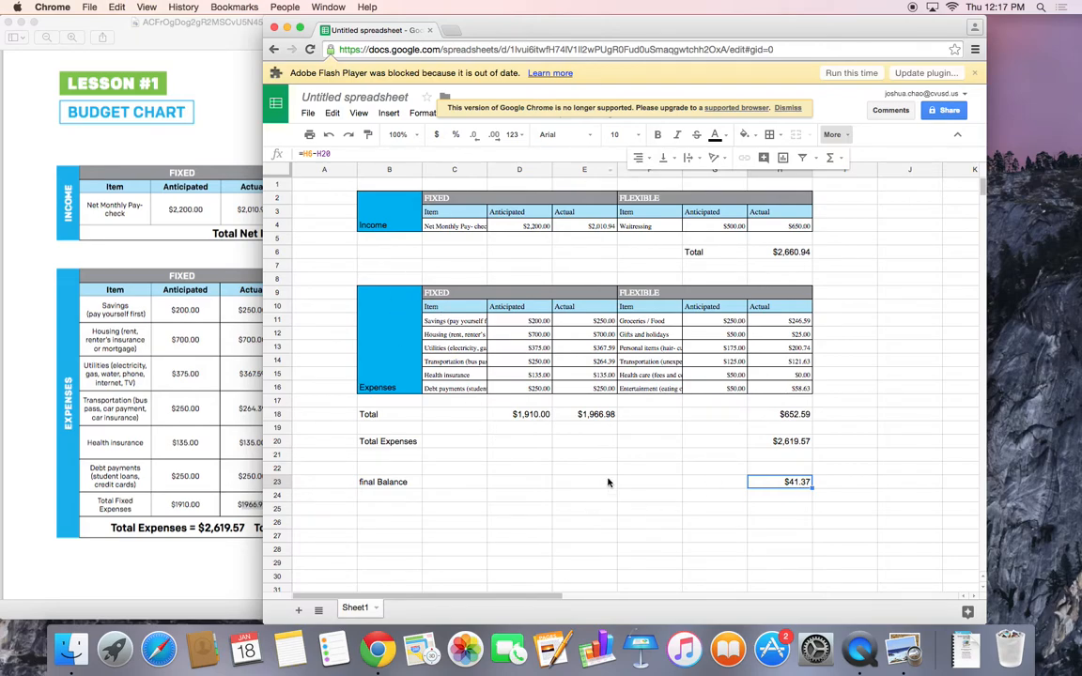
Step: Rename the untitled spreadsheet as "Budge Challenge Lesson 1"
click(490, 185)
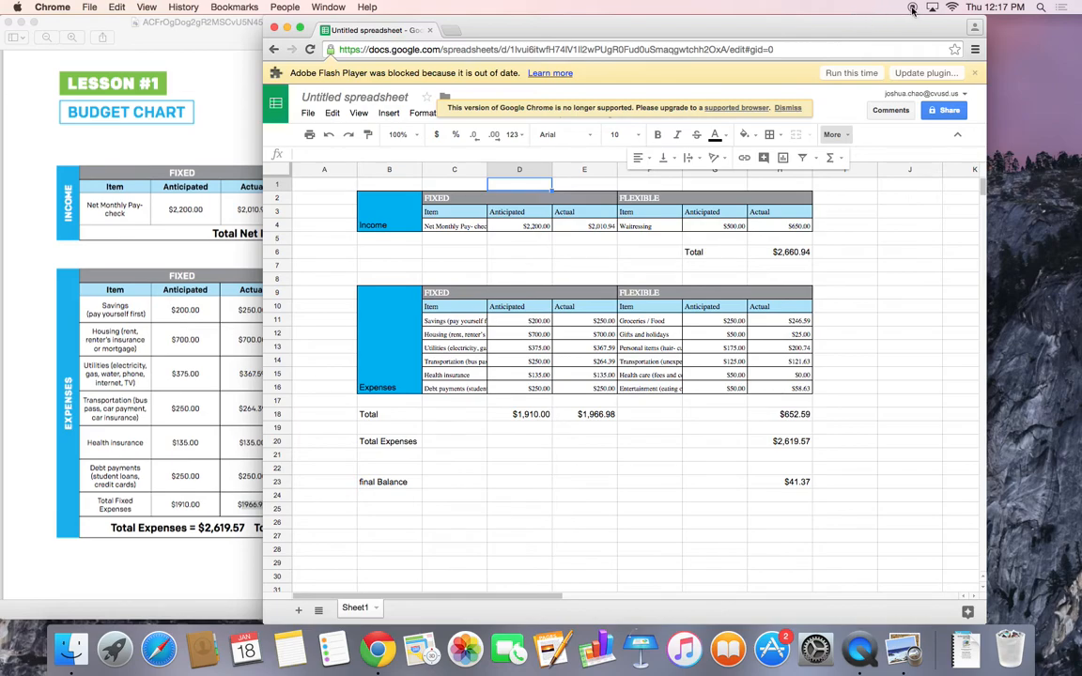
click(354, 97)
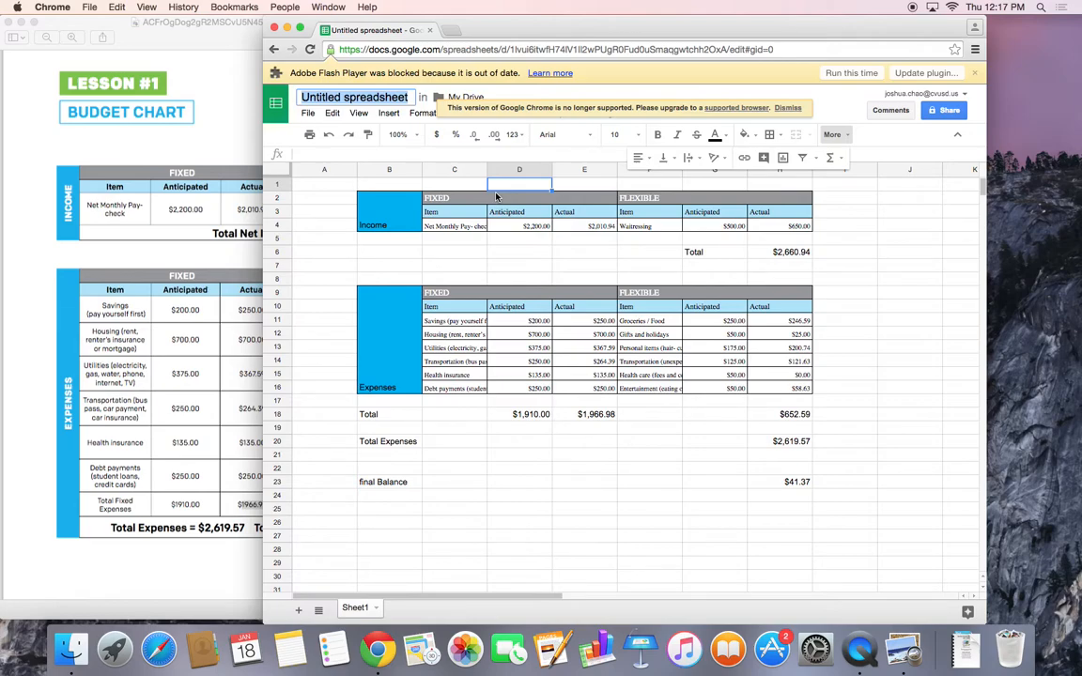
text(Budg)
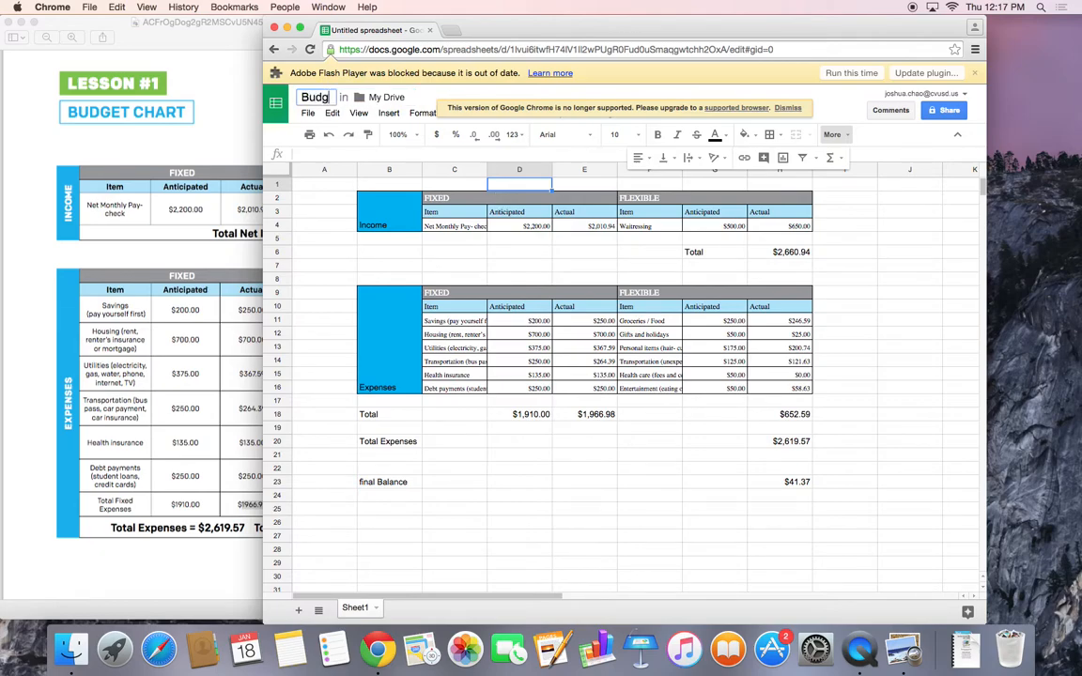
text(e Challeng)
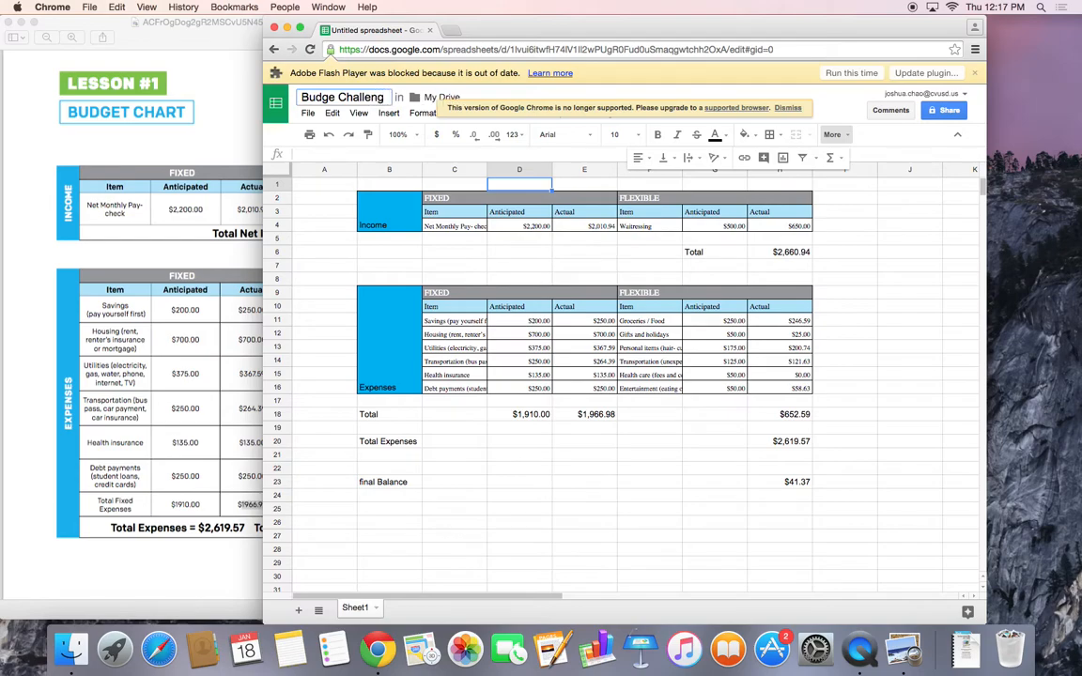
text(e )
text(Less)
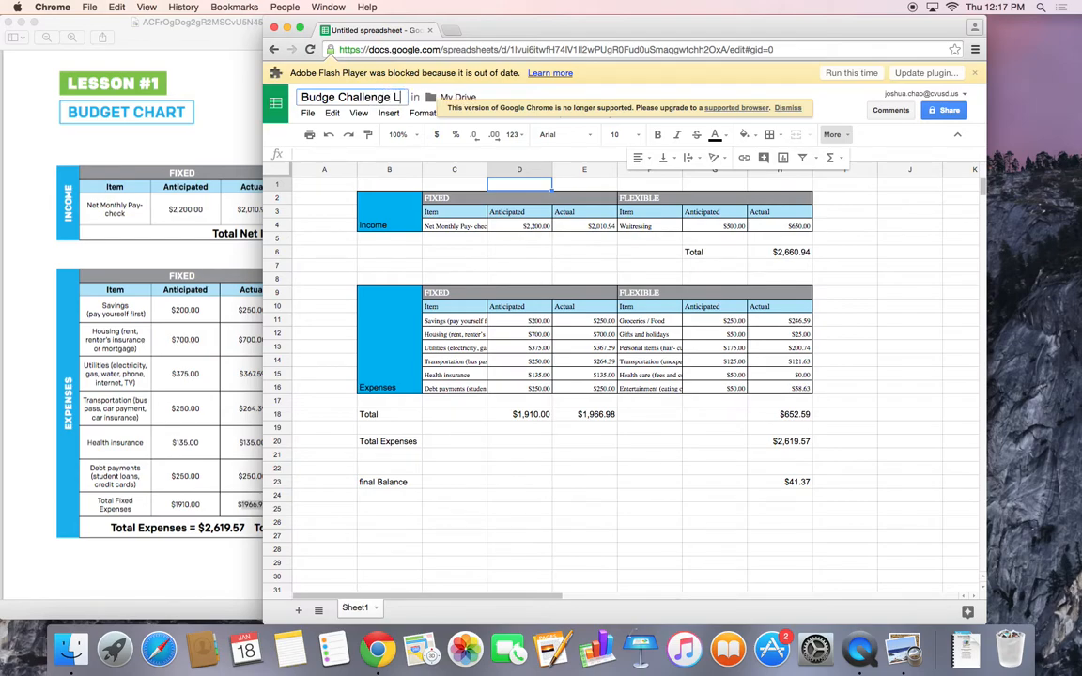
text(1)
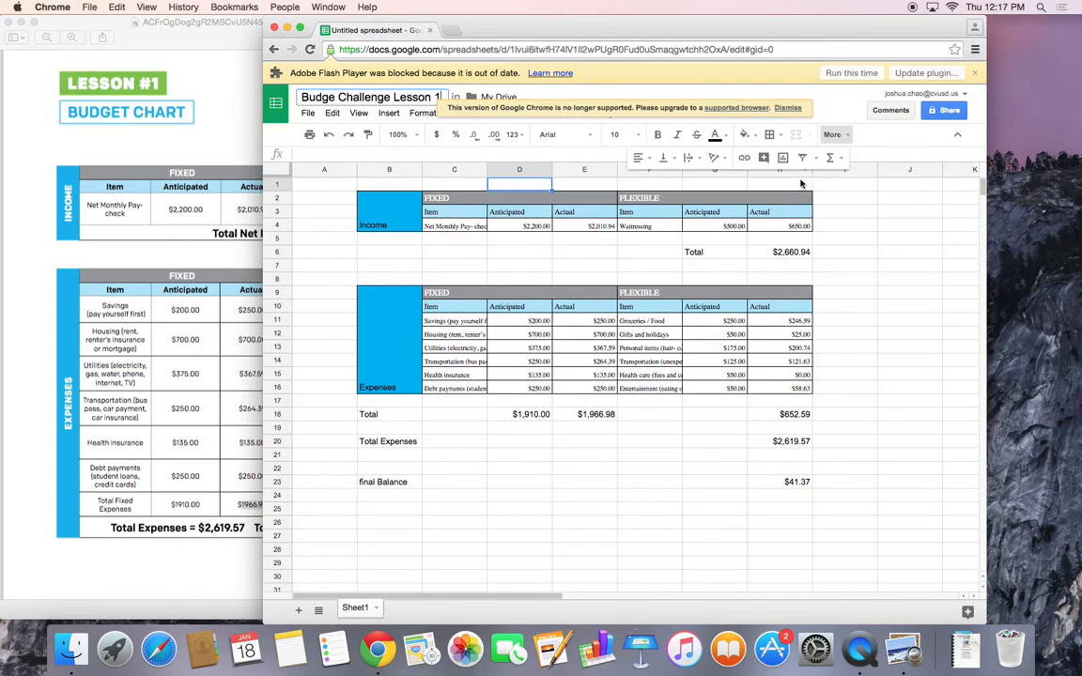
key(Return)
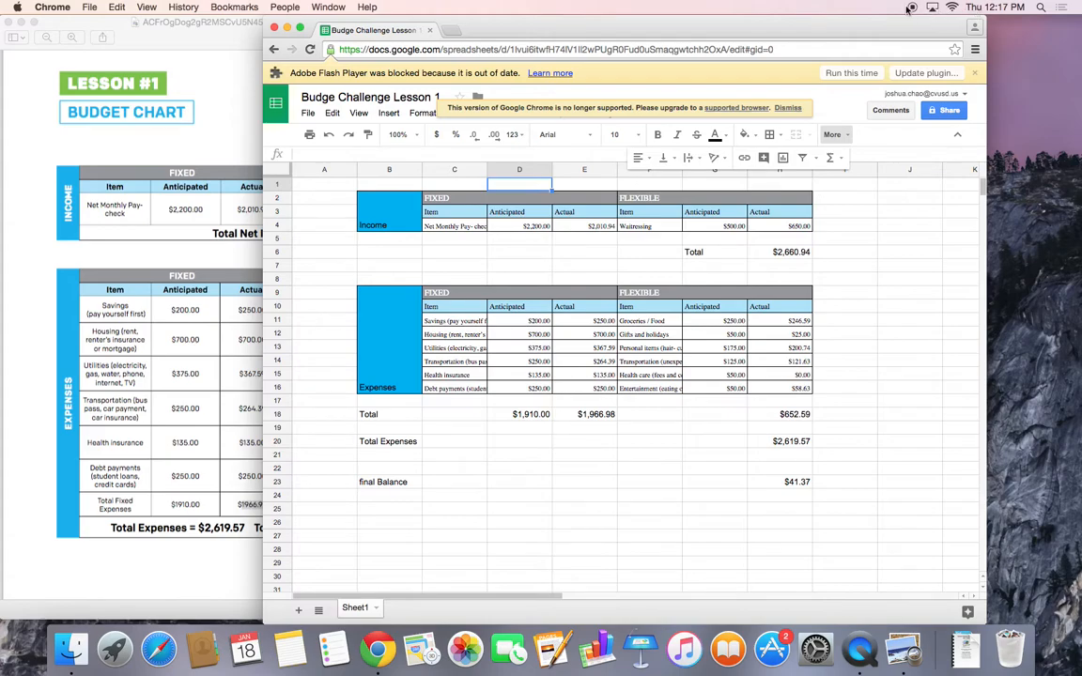
click(853, 198)
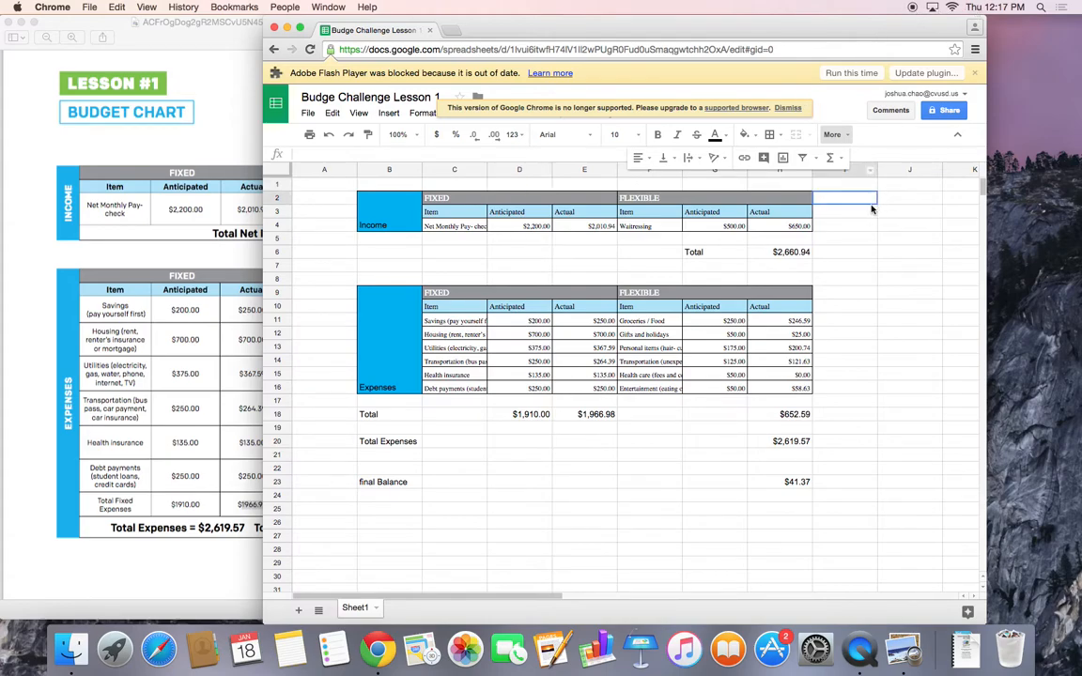